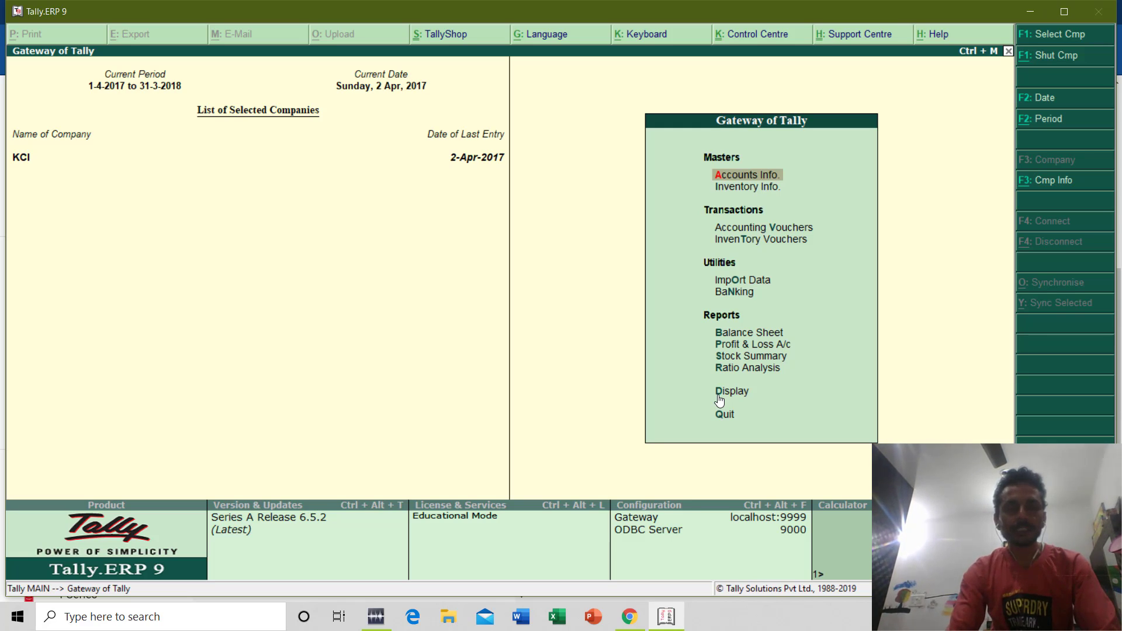
# Step: Look at the Tally ERP 9 tutorial playlist in the browser and return to Tally.ERP 9
pyautogui.hotkey('alt', 'Tab')
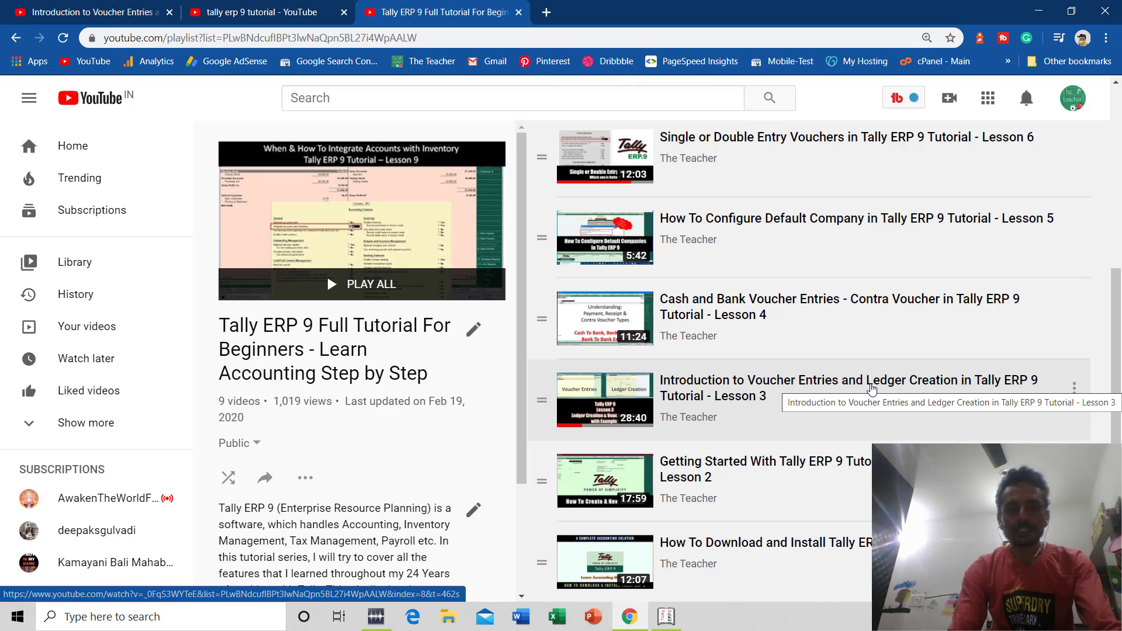
pyautogui.hotkey('alt', 'Tab')
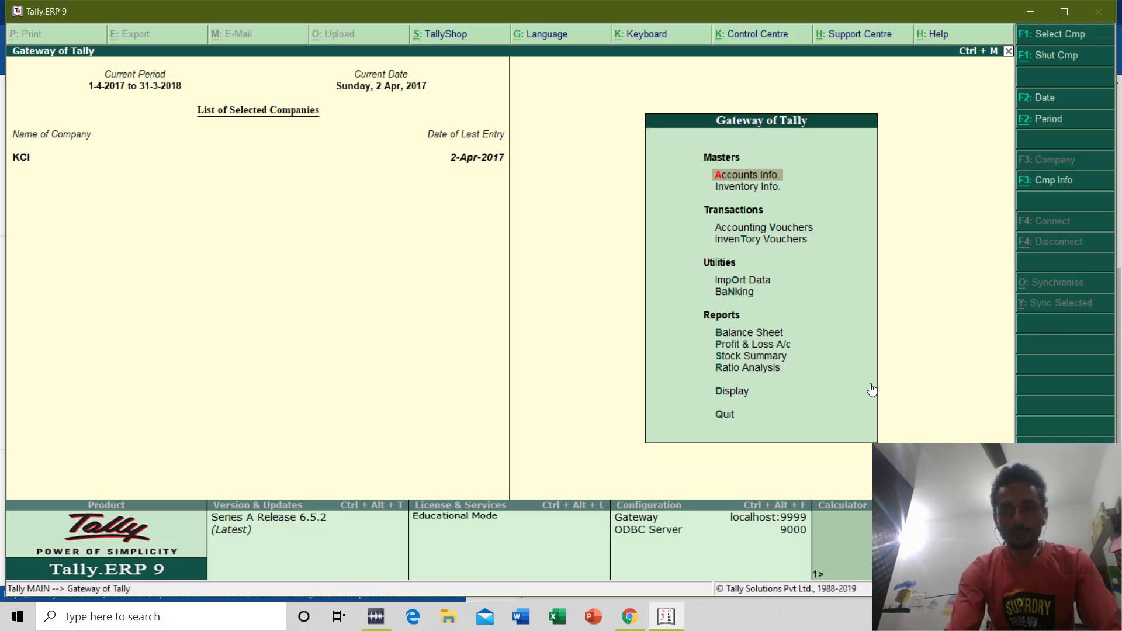
# Step: Open the list for displaying a single ledger from the Accounts Info ledger options
pyautogui.press('Return')
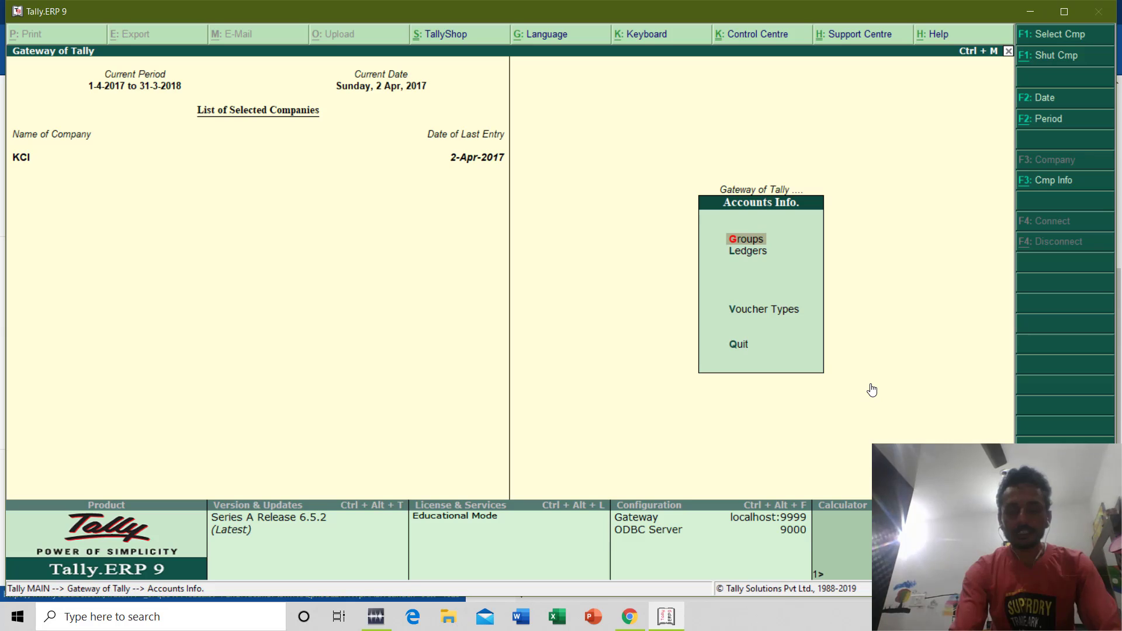
pyautogui.press('Down')
pyautogui.press('Return')
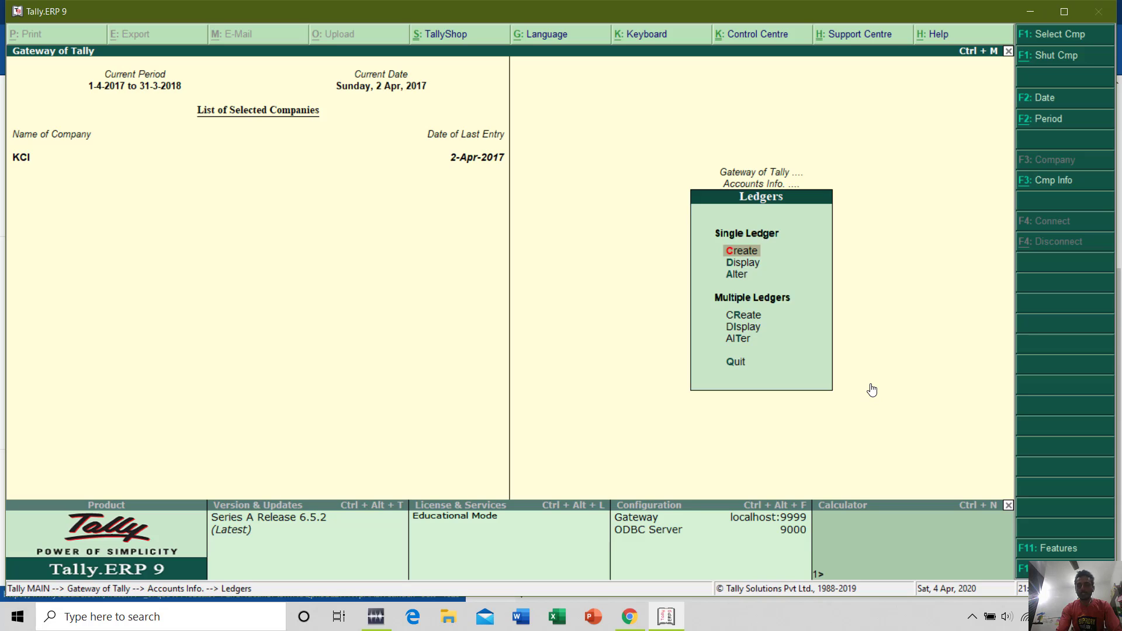
pyautogui.press('Down')
pyautogui.press('Up')
pyautogui.press('Down')
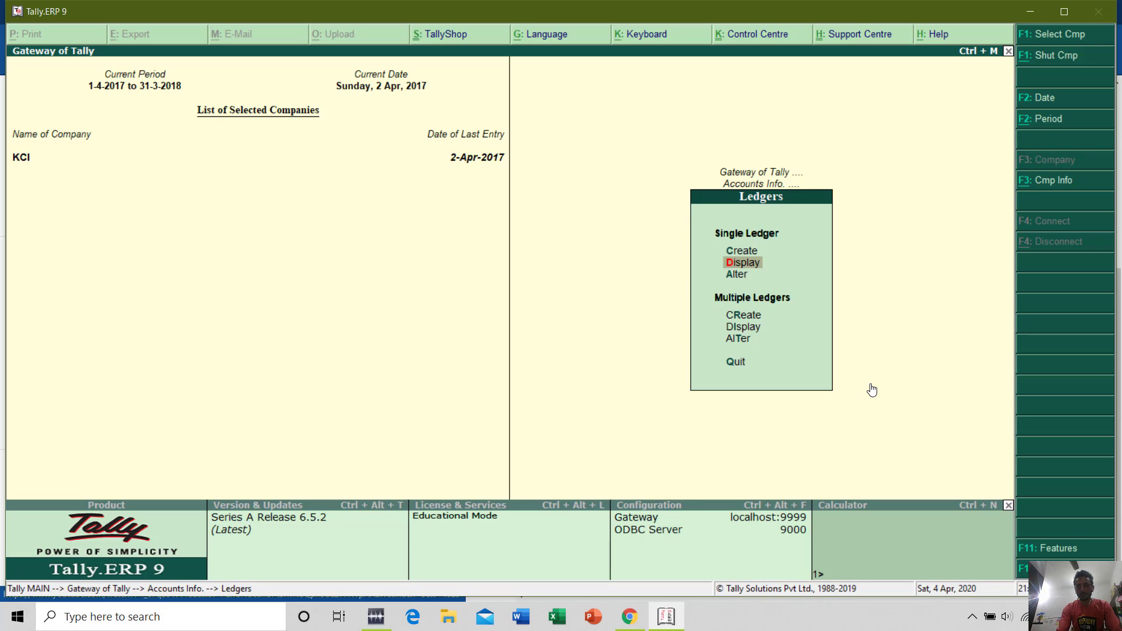
pyautogui.press('Down')
pyautogui.press('Up')
pyautogui.press('Up')
pyautogui.press('Down')
pyautogui.press('Return')
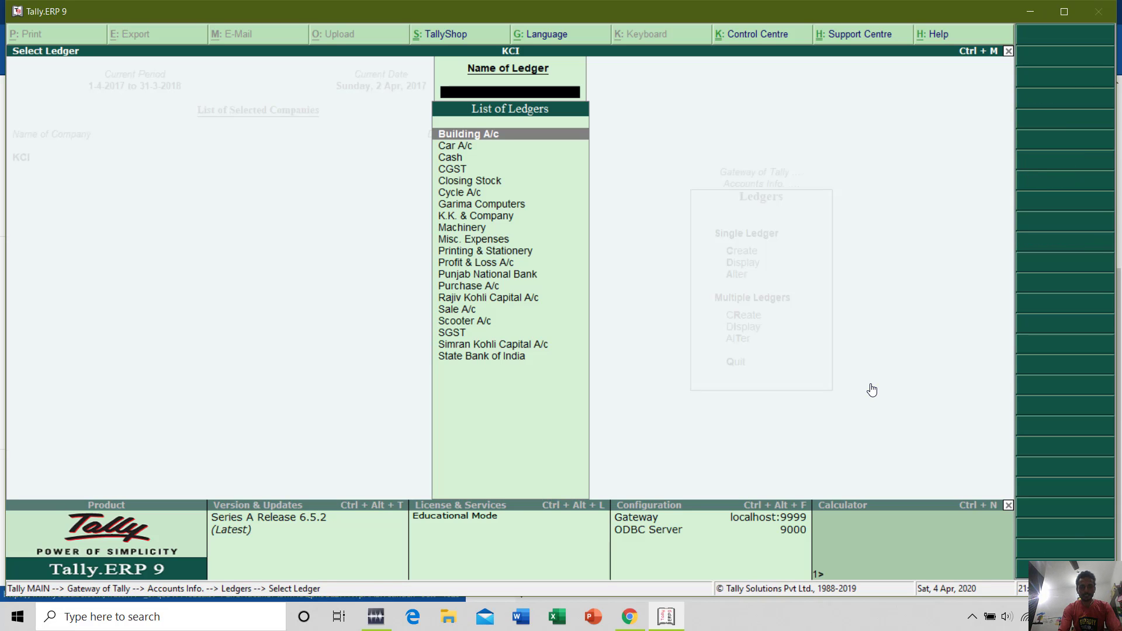
# Step: View the details of the Printing & Stationery ledger and return to the ledger options
pyautogui.press('Down')
pyautogui.press('Down')
pyautogui.press('Down')
pyautogui.press('Down')
pyautogui.press('Down')
pyautogui.press('Down')
pyautogui.press('Down')
pyautogui.press('Down')
pyautogui.press('Down')
pyautogui.press('Down')
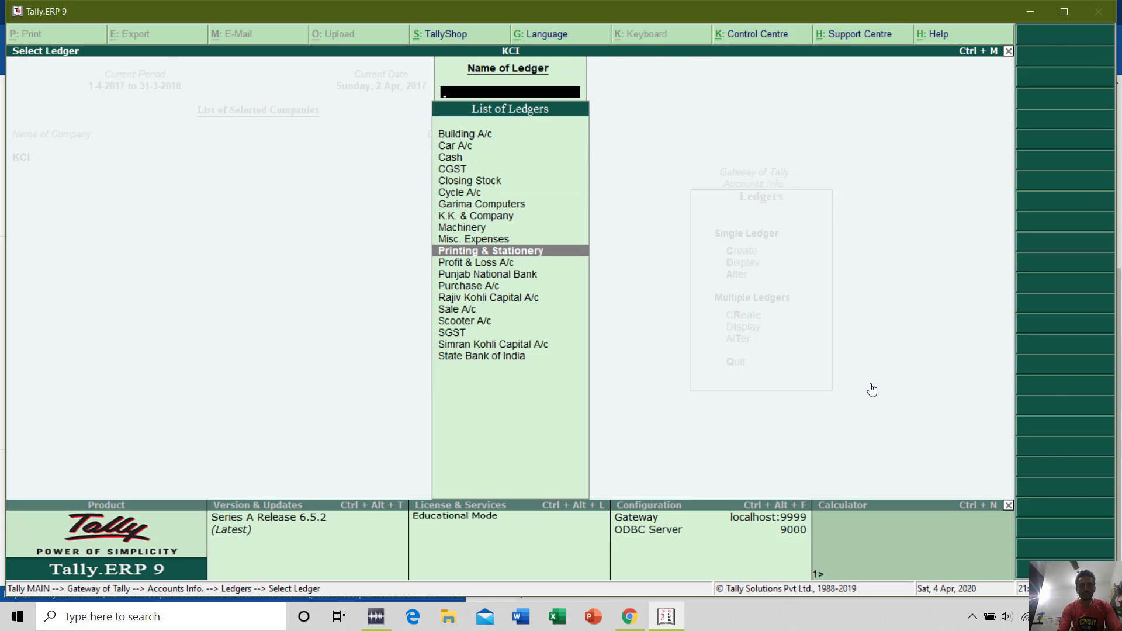
pyautogui.press('Return')
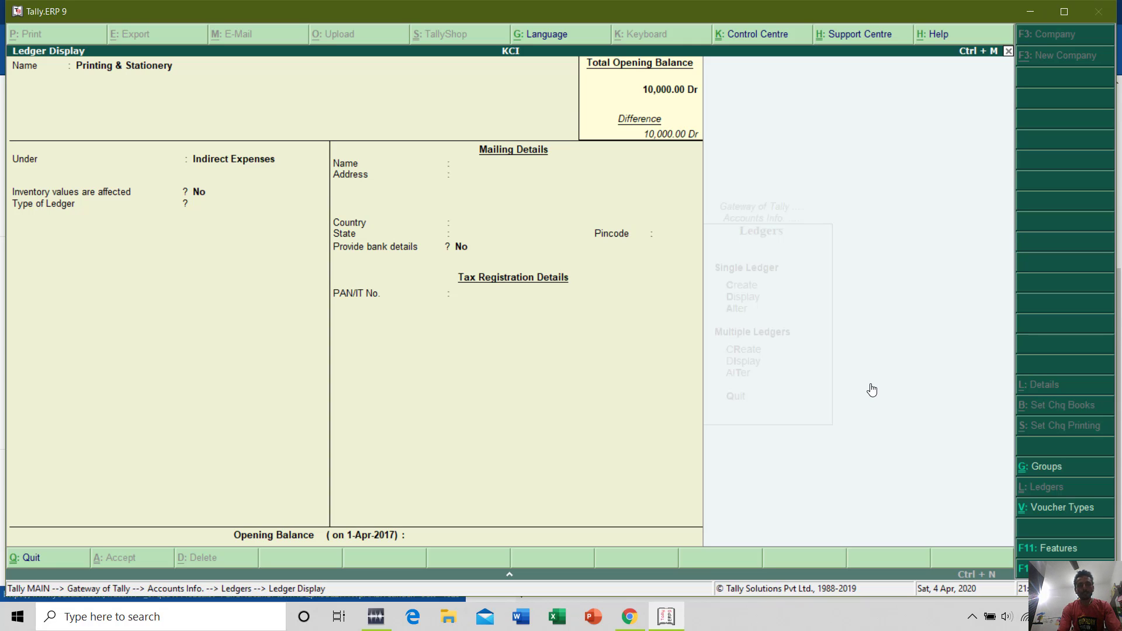
pyautogui.press('Escape')
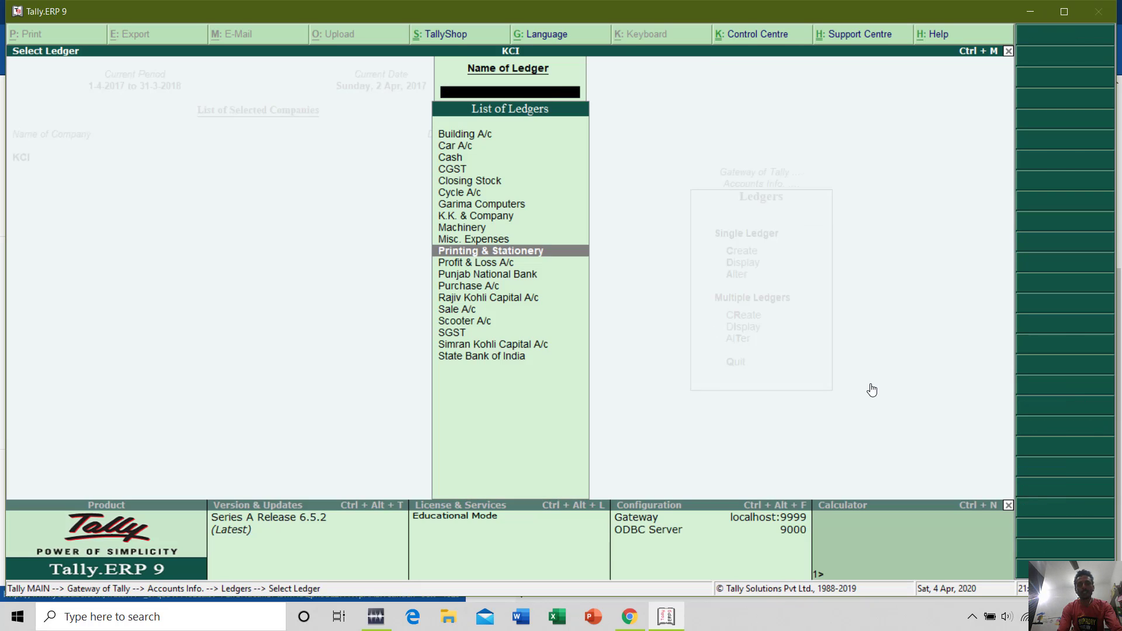
pyautogui.press('Escape')
# Step: Open the Machinery ledger for alteration as a single ledger
pyautogui.press('Down')
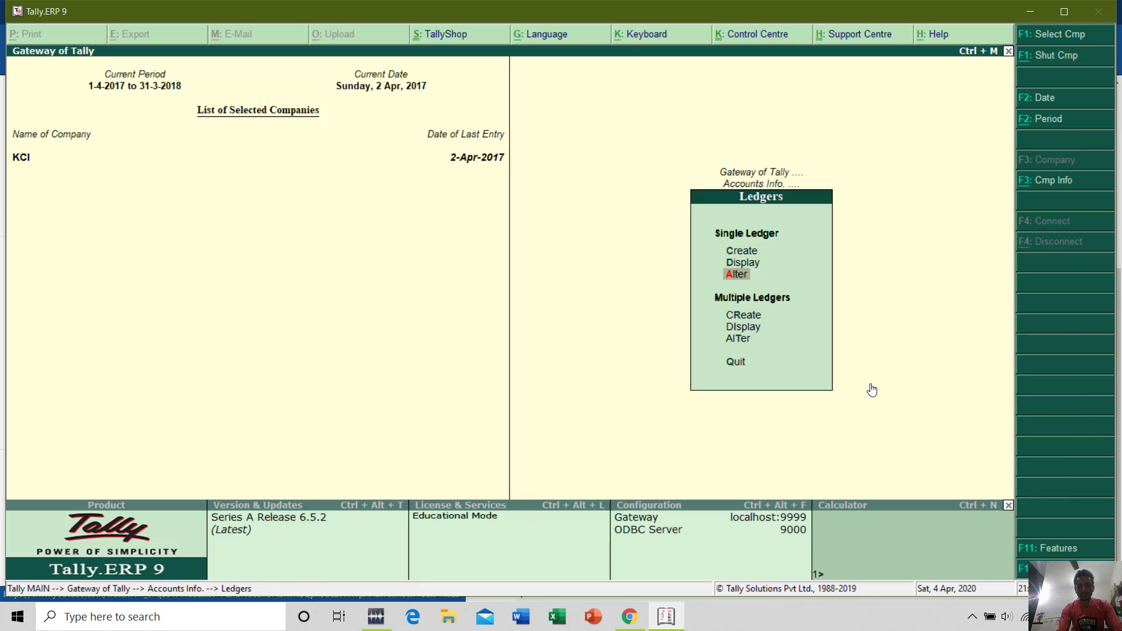
pyautogui.press('Return')
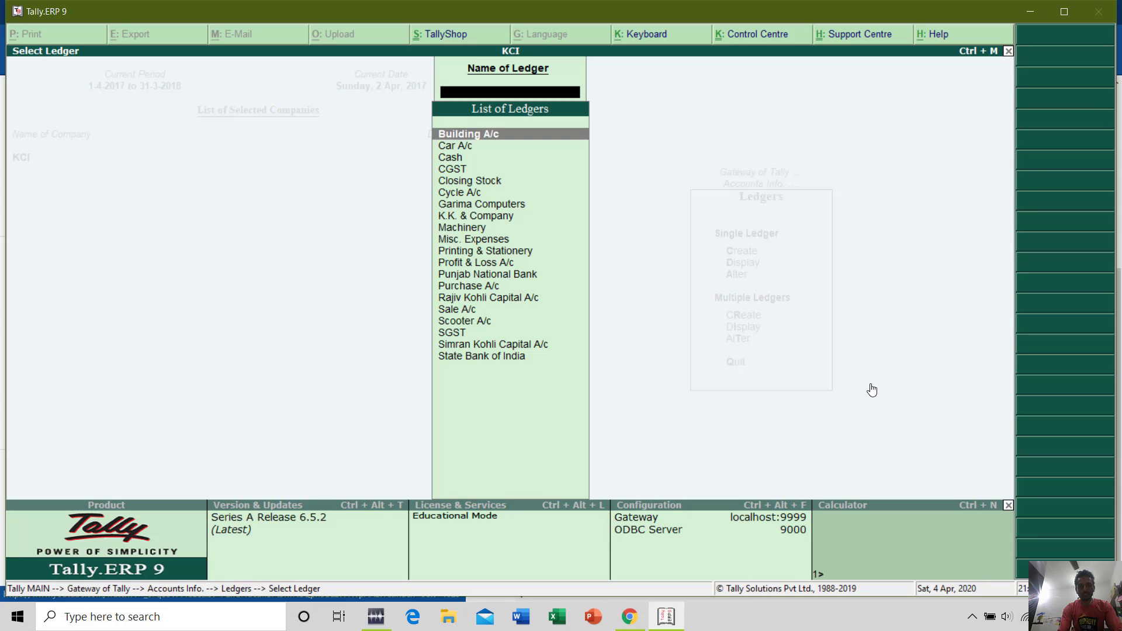
pyautogui.press('Down')
pyautogui.press('Down')
pyautogui.press('Down')
pyautogui.press('Down')
pyautogui.press('Down')
pyautogui.press('Down')
pyautogui.press('Down')
pyautogui.press('Down')
pyautogui.press('Return')
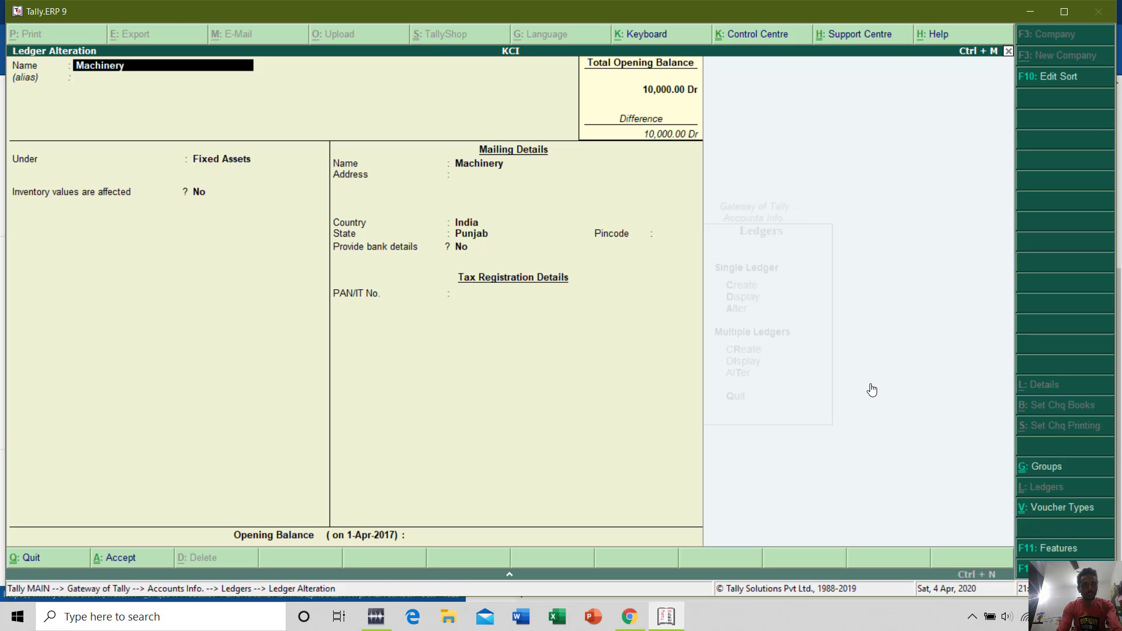
# Step: Rename the Machinery ledger to "Machiner A/c" and save it with its other details kept as they are
pyautogui.press('BackSpace')
pyautogui.write('A/c')
pyautogui.press('Return')
pyautogui.press('Return')
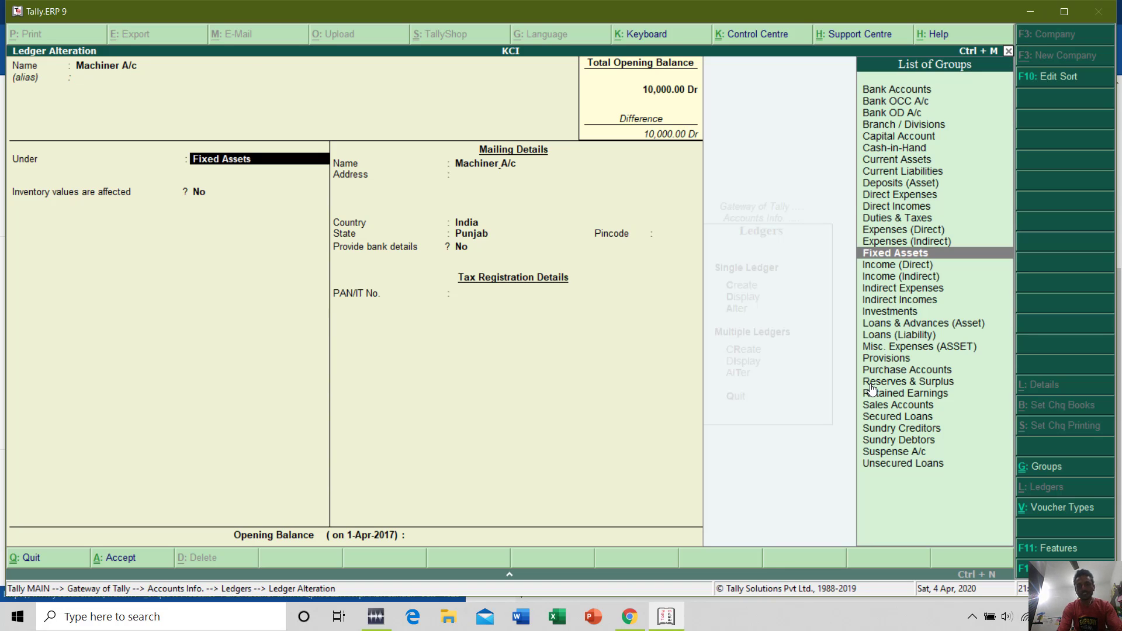
pyautogui.press('Return')
pyautogui.press('Return')
pyautogui.press('Return')
pyautogui.press('Return')
pyautogui.press('Return')
pyautogui.press('Return')
pyautogui.press('Return')
pyautogui.press('Return')
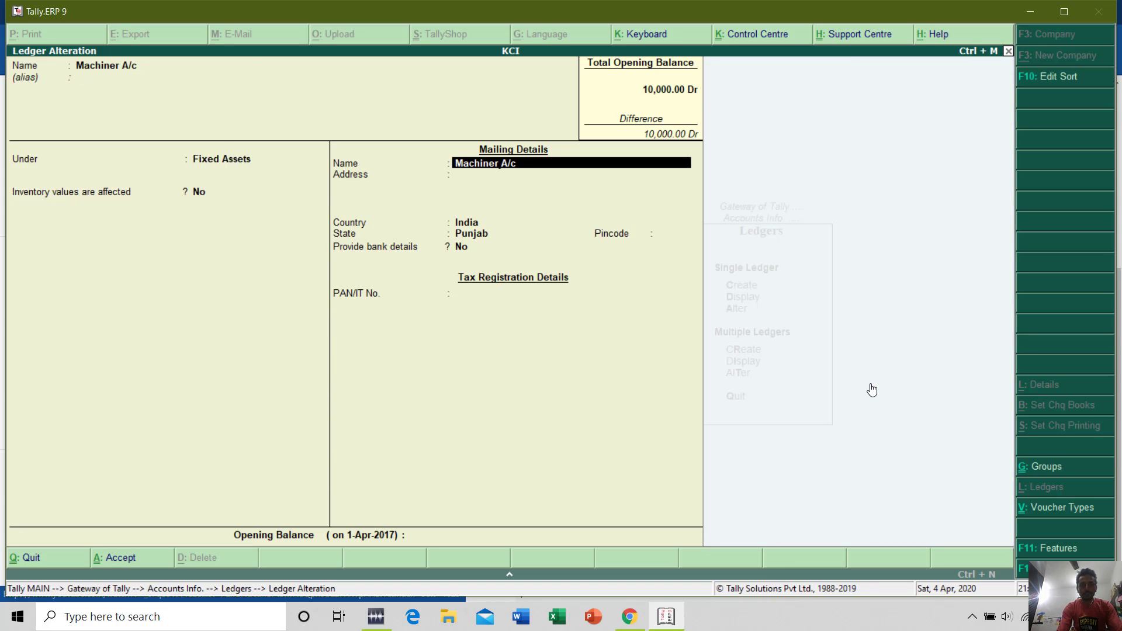
pyautogui.press('Return')
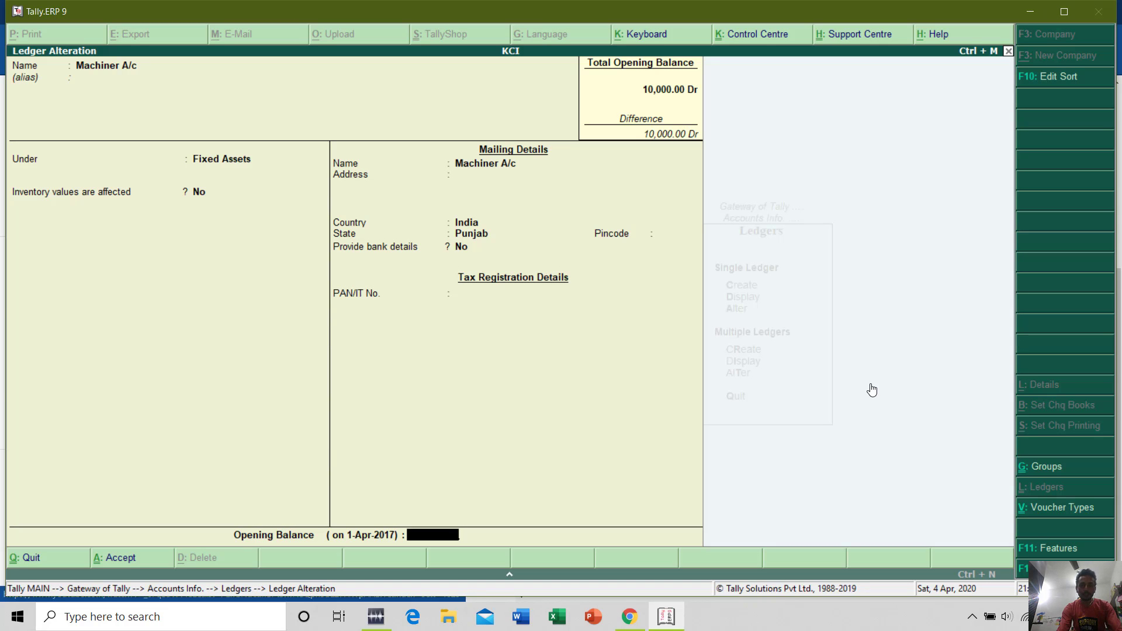
pyautogui.press('Return')
pyautogui.press('Return')
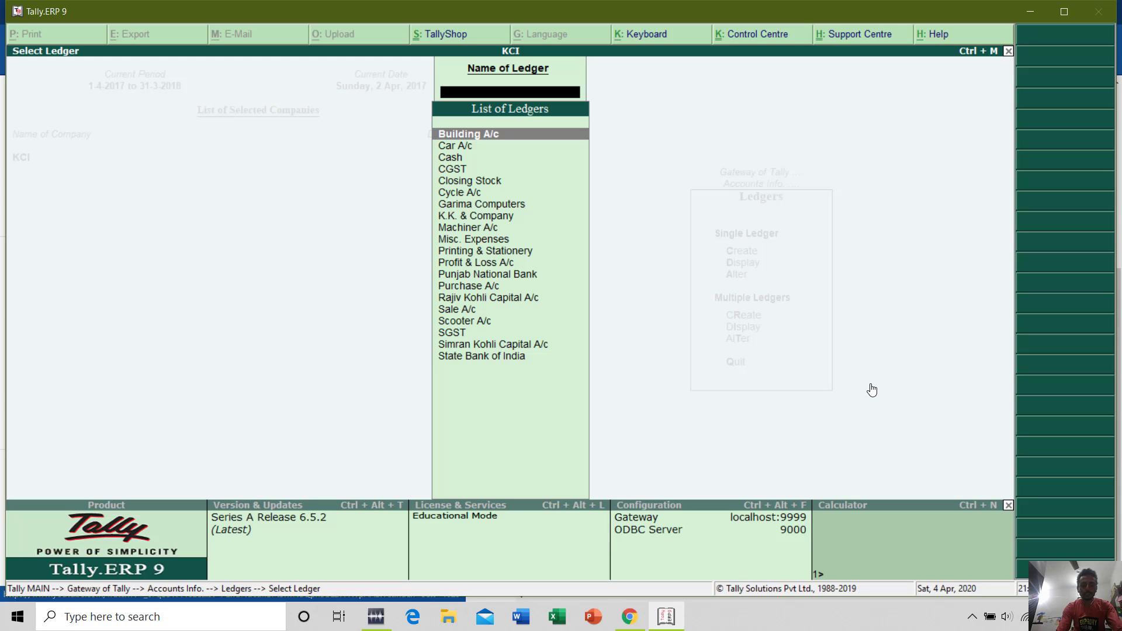
# Step: Start creating multiple ledgers under the Indirect Expenses group
pyautogui.press('Escape')
pyautogui.press('Escape')
pyautogui.press('Return')
pyautogui.press('Down')
pyautogui.press('Down')
pyautogui.press('Down')
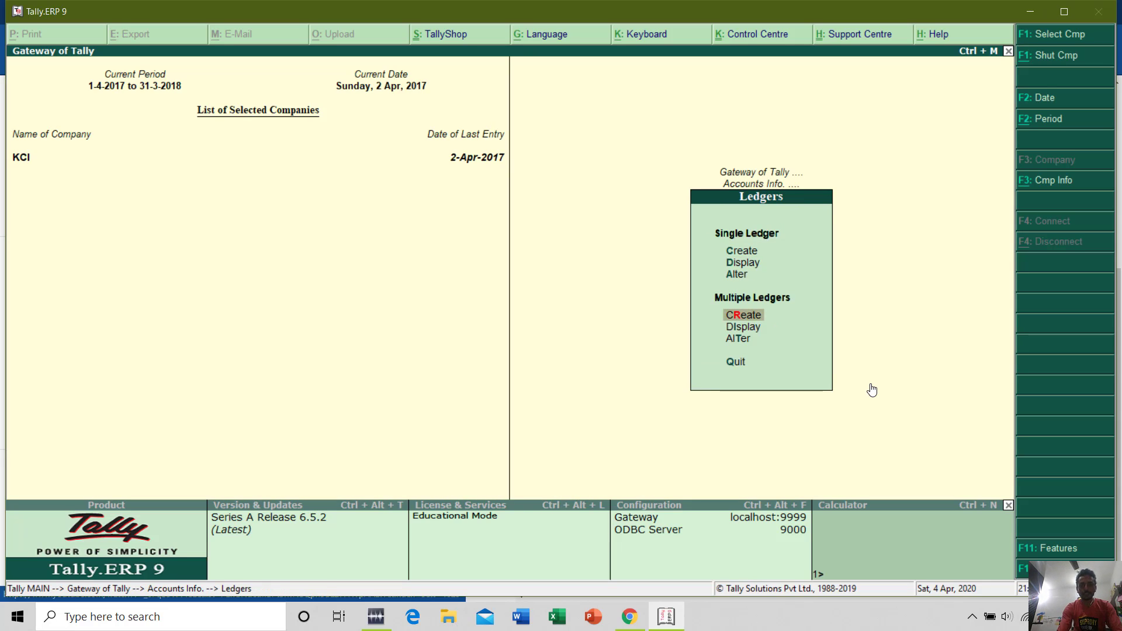
pyautogui.press('Return')
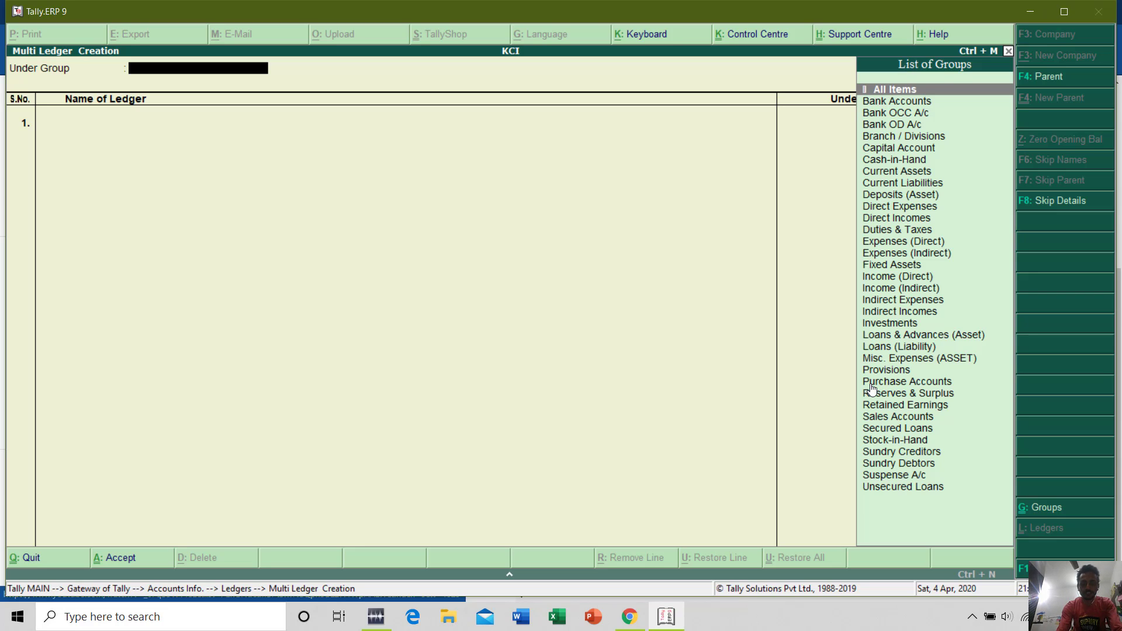
pyautogui.write('Expen')
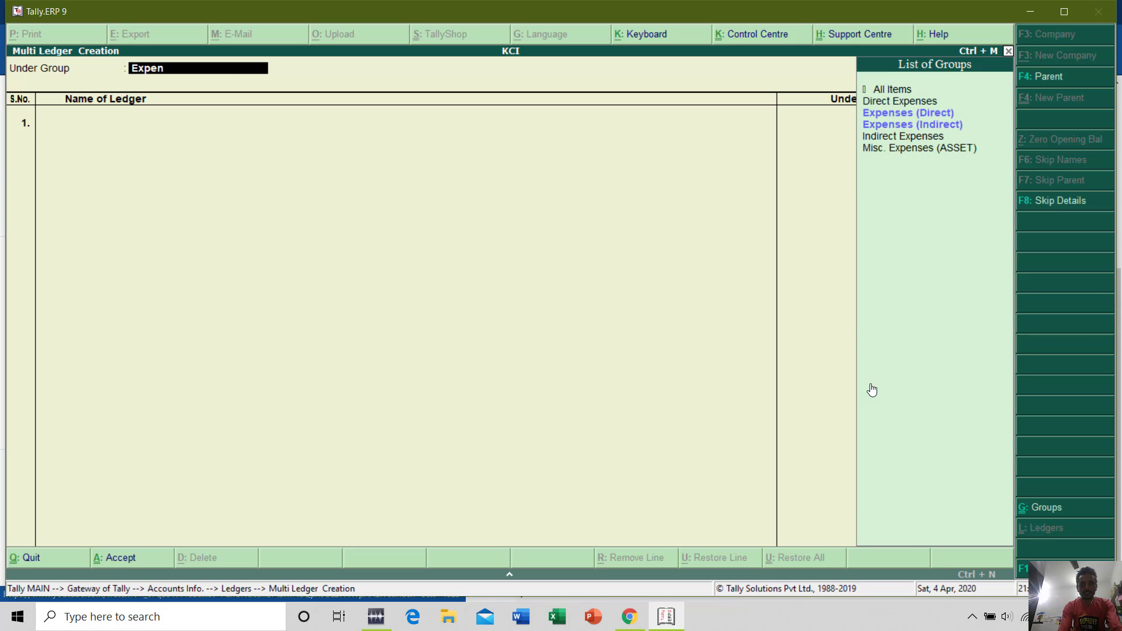
pyautogui.press('Return')
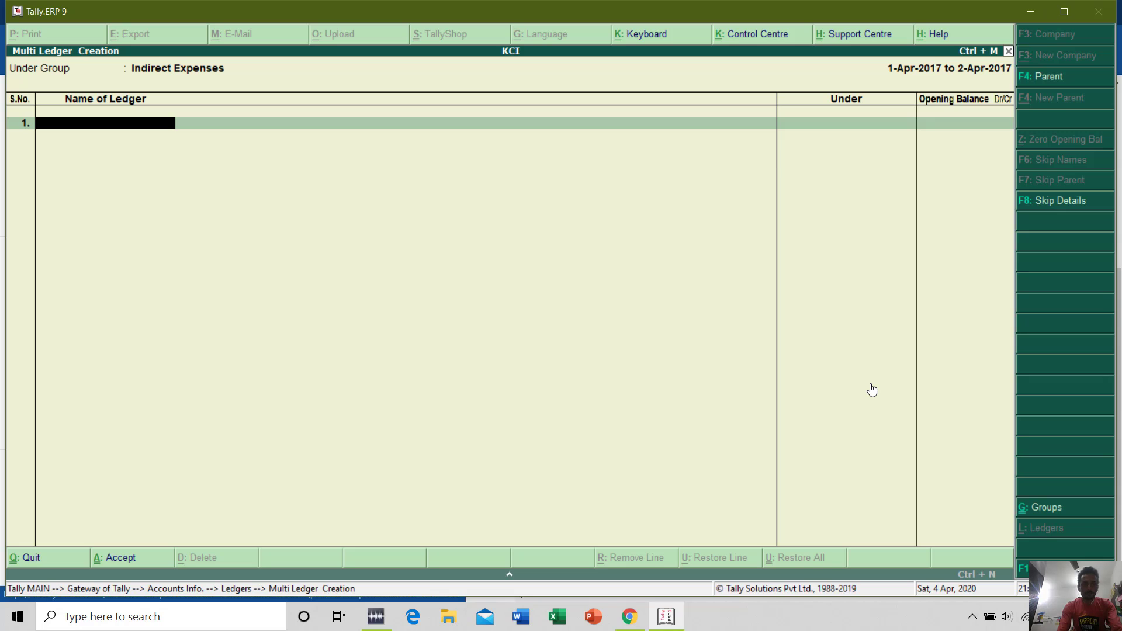
# Step: Add the ledgers "Wages" and "Administrative Expenses" with no opening balance
pyautogui.write('Wages')
pyautogui.press('Return')
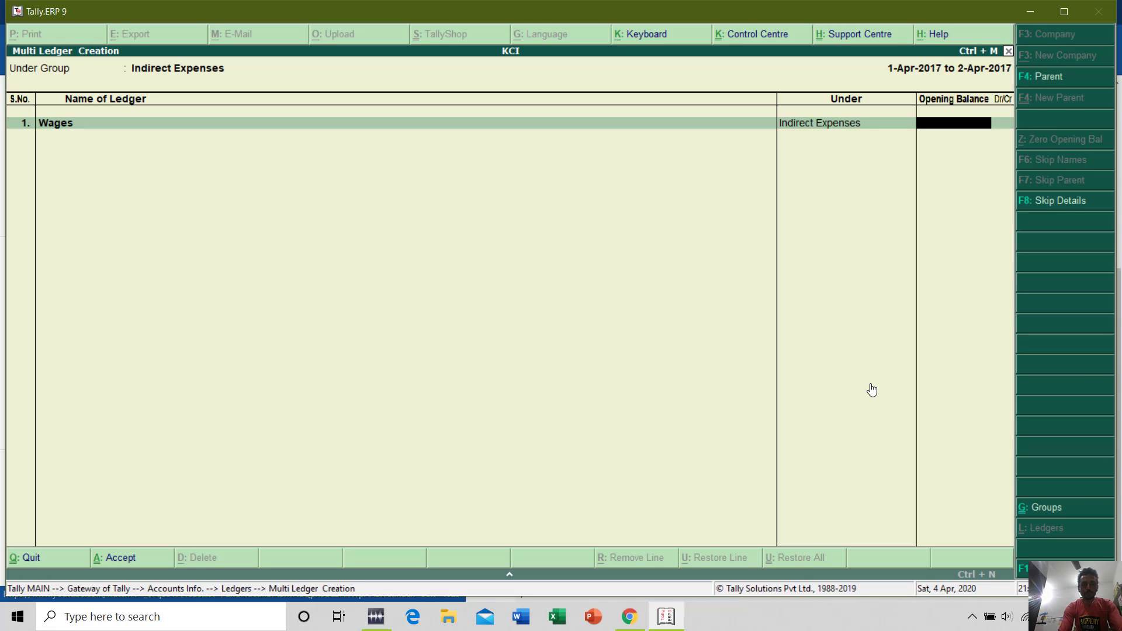
pyautogui.press('Return')
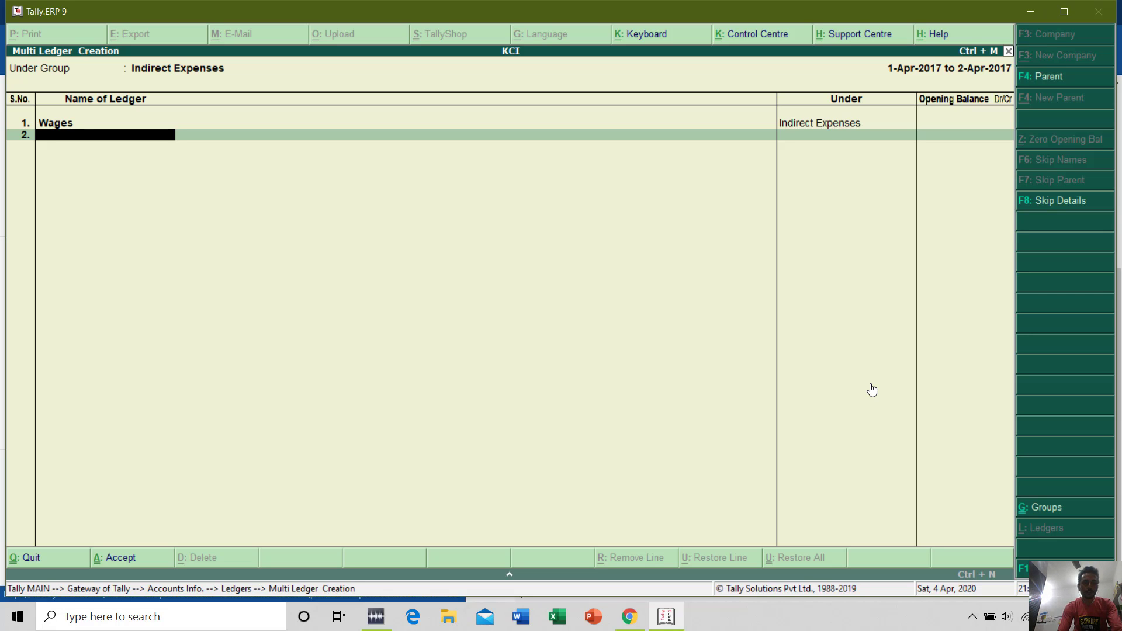
pyautogui.write('Administrative Expenses')
pyautogui.press('Return')
pyautogui.press('Return')
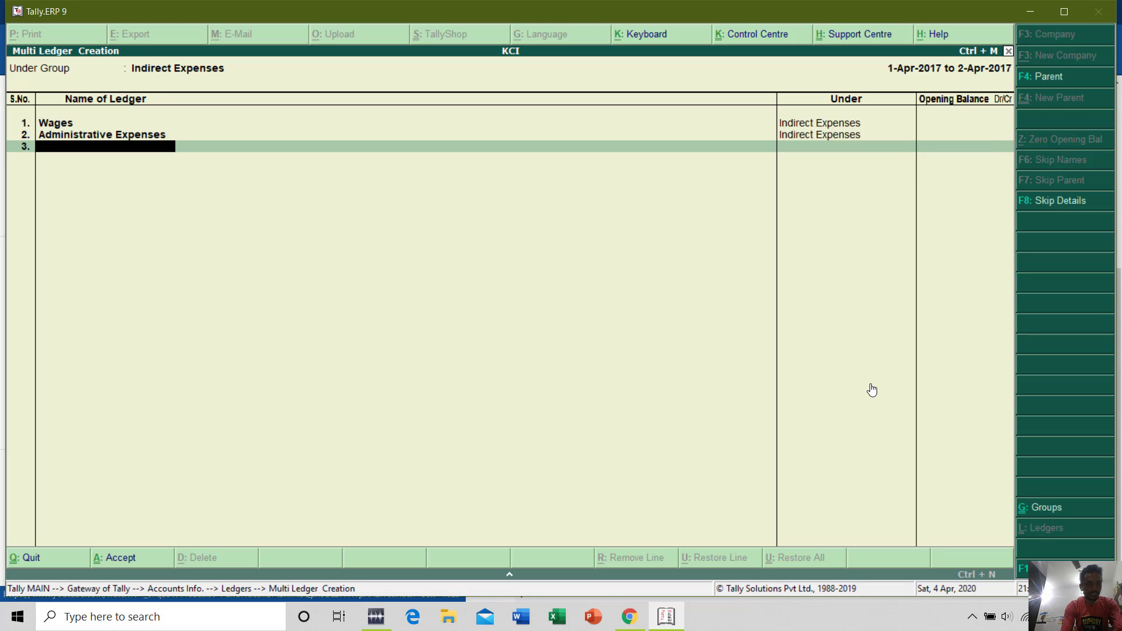
# Step: Add the ledgers "Rent A/c" and "Insurance" with blank opening balances
pyautogui.write('Rent A/c')
pyautogui.press('Return')
pyautogui.press('Return')
pyautogui.write('Insurance')
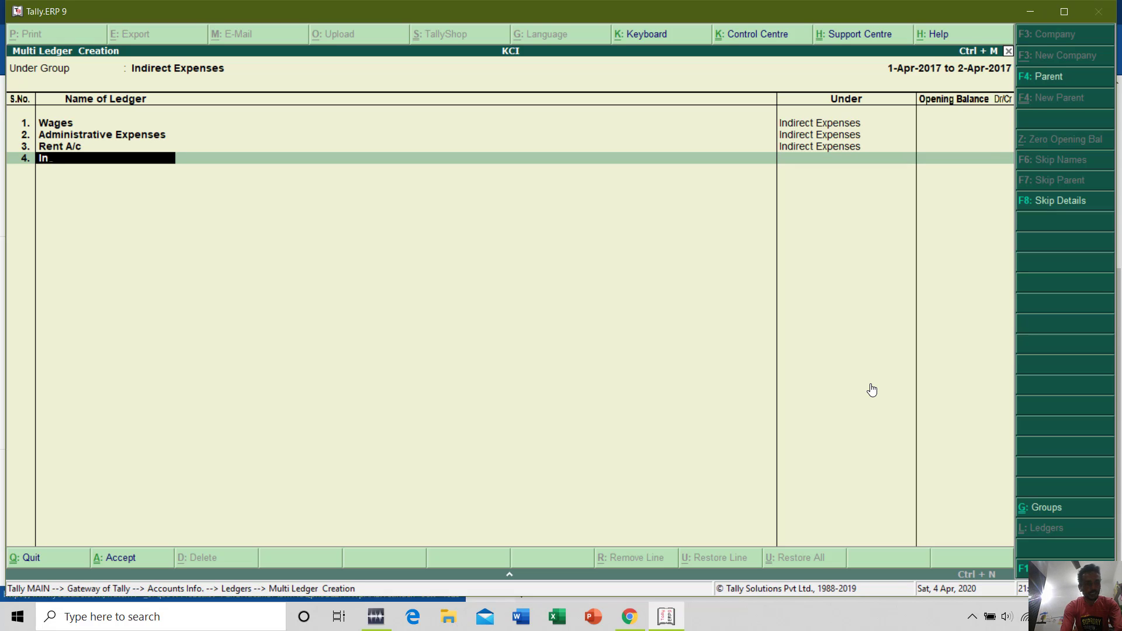
pyautogui.press('Return')
pyautogui.press('Return')
# Step: Add the ledgers "Office Expenses" and "Telephone Expenses", leaving their opening balances blank
pyautogui.write('Office Expenses')
pyautogui.press('Return')
pyautogui.press('Return')
pyautogui.write('Te')
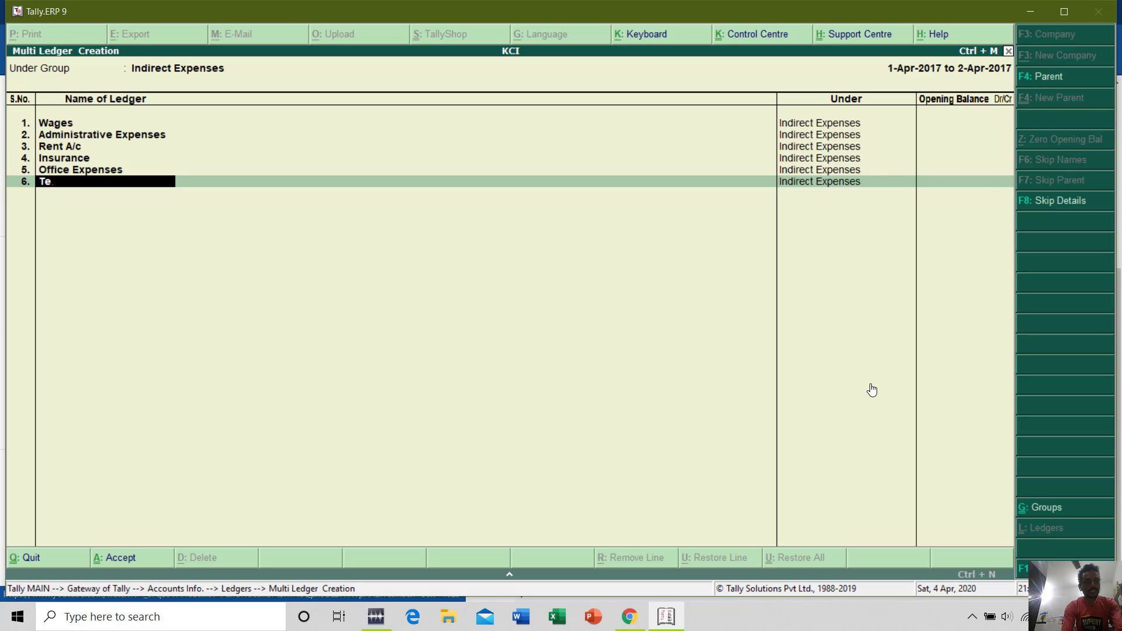
pyautogui.write('lephone Expenses')
pyautogui.press('Return')
pyautogui.press('Return')
# Step: Add the ledgers "Accounting Fees" and "Staff Welfare" without opening balances
pyautogui.write('Accounting Fees')
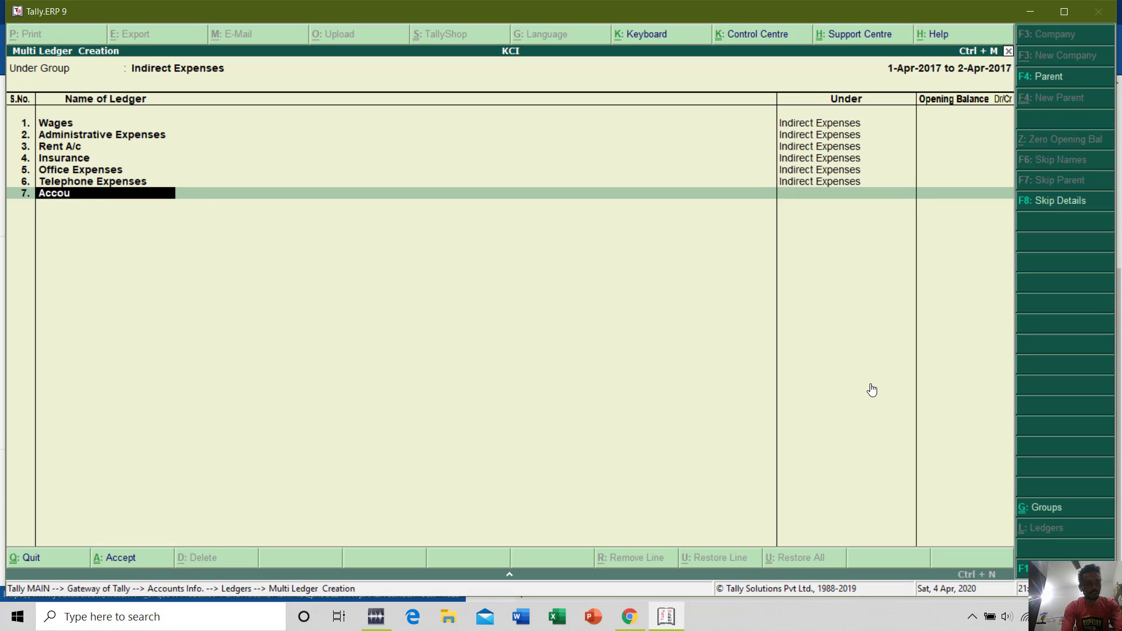
pyautogui.press('Return')
pyautogui.press('Return')
pyautogui.write('Staff Welfare')
pyautogui.press('Return')
pyautogui.press('Return')
# Step: Add the ledgers "Depreciation" and "General Expenses" without opening balances and save the whole set of new ledgers
pyautogui.write('Deprec')
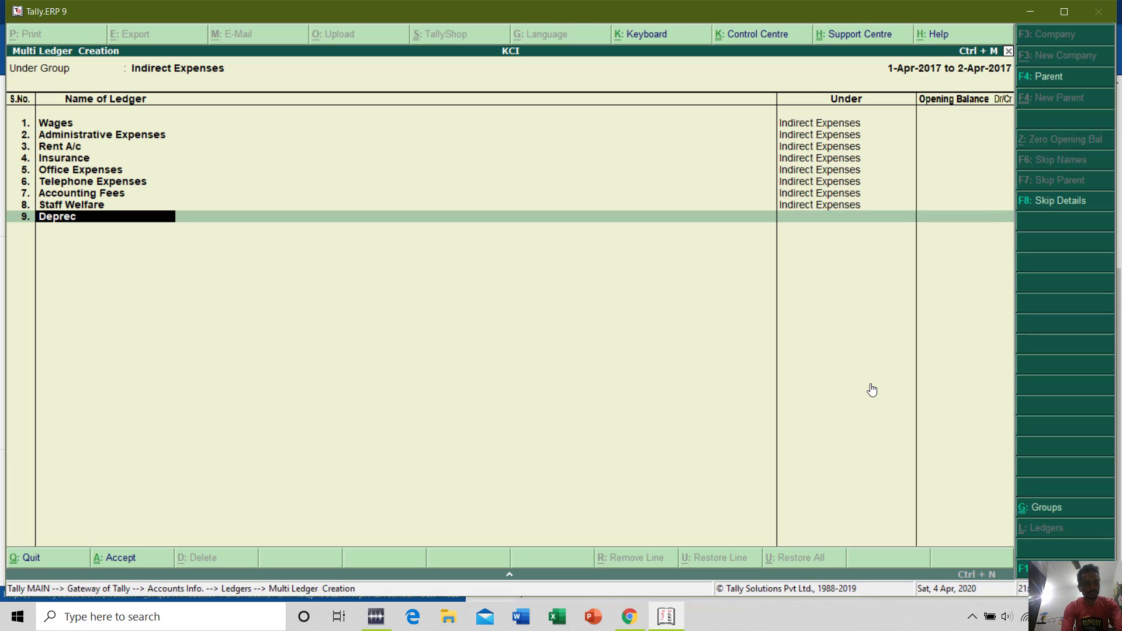
pyautogui.write('iation')
pyautogui.press('Return')
pyautogui.press('Return')
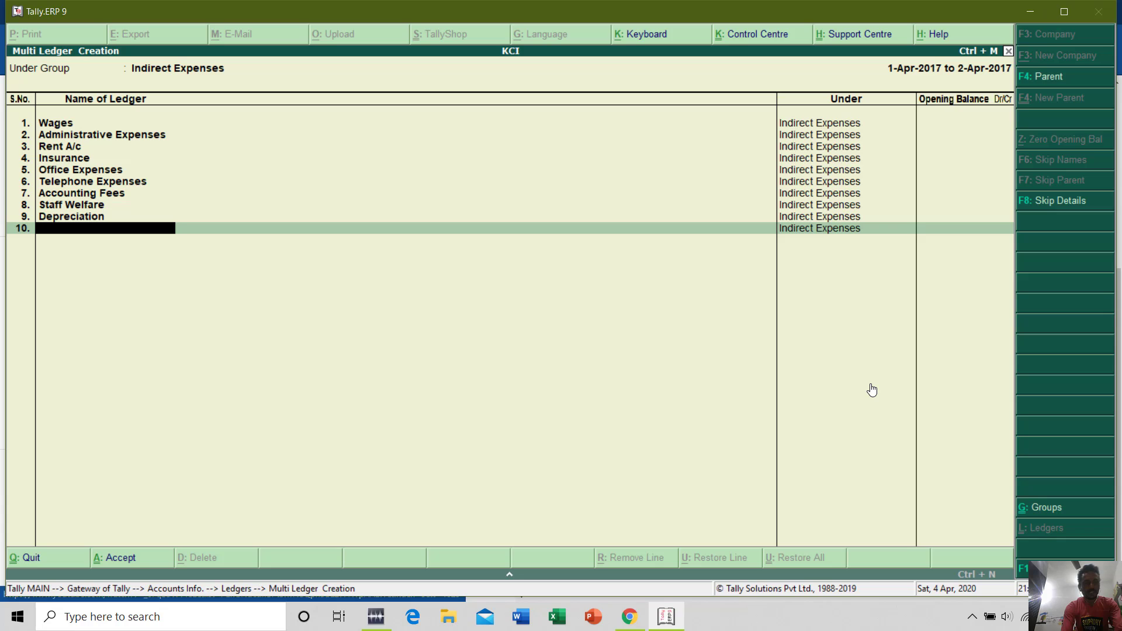
pyautogui.write('General Expenses')
pyautogui.press('Return')
pyautogui.press('Return')
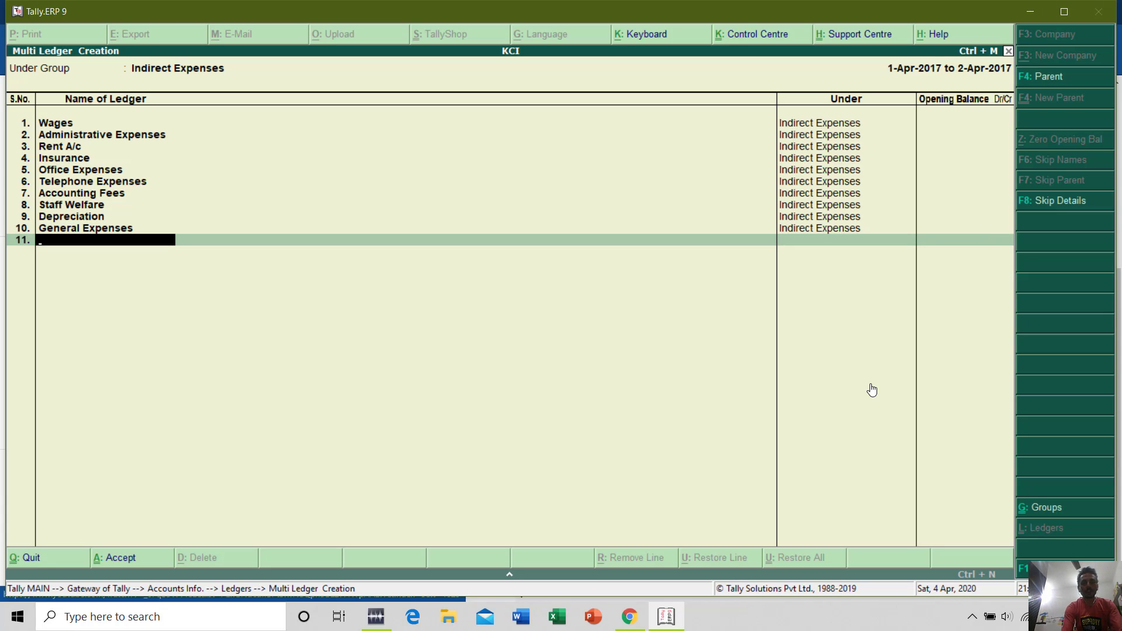
pyautogui.press('Return')
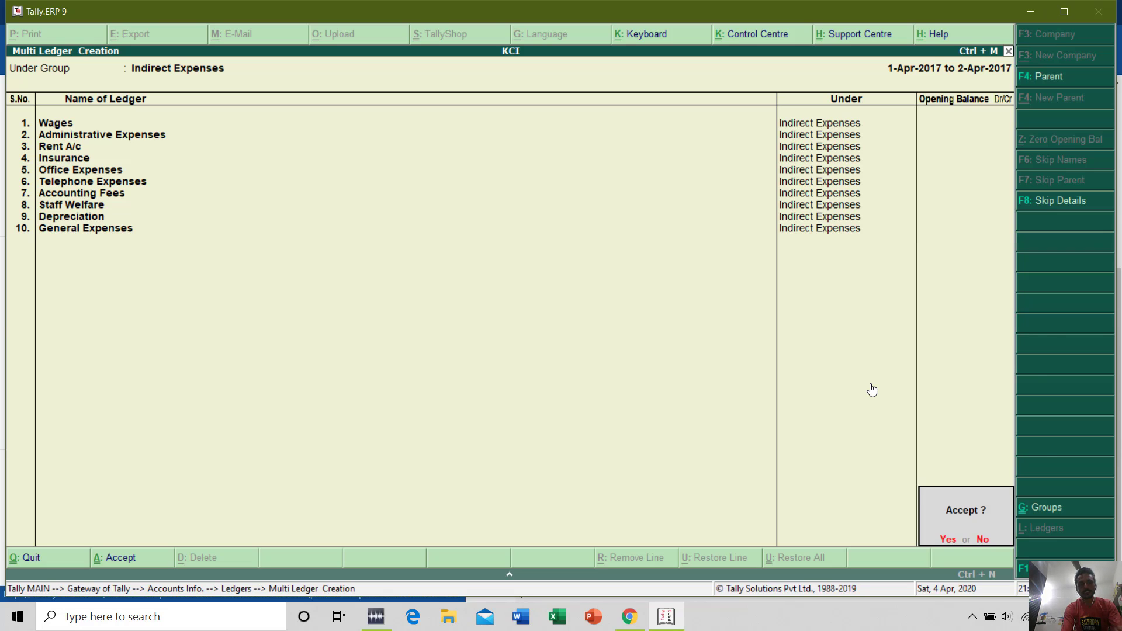
pyautogui.press('Return')
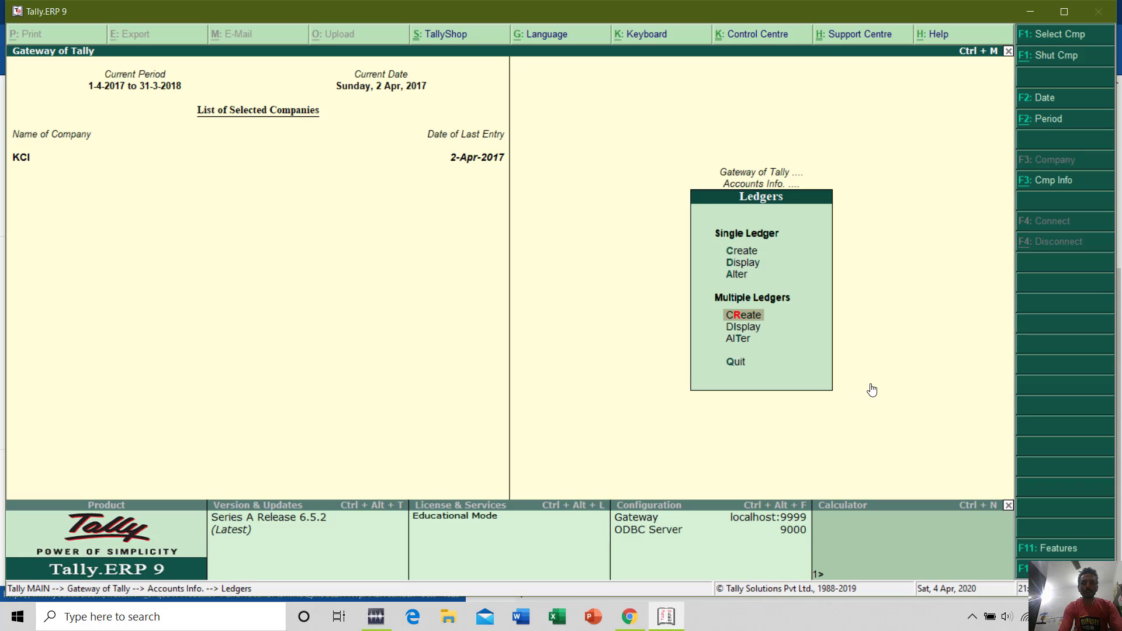
# Step: Open the single-ledger display and look through KCI's list of ledgers for the newly created expense ledgers
pyautogui.press('Up')
pyautogui.press('Up')
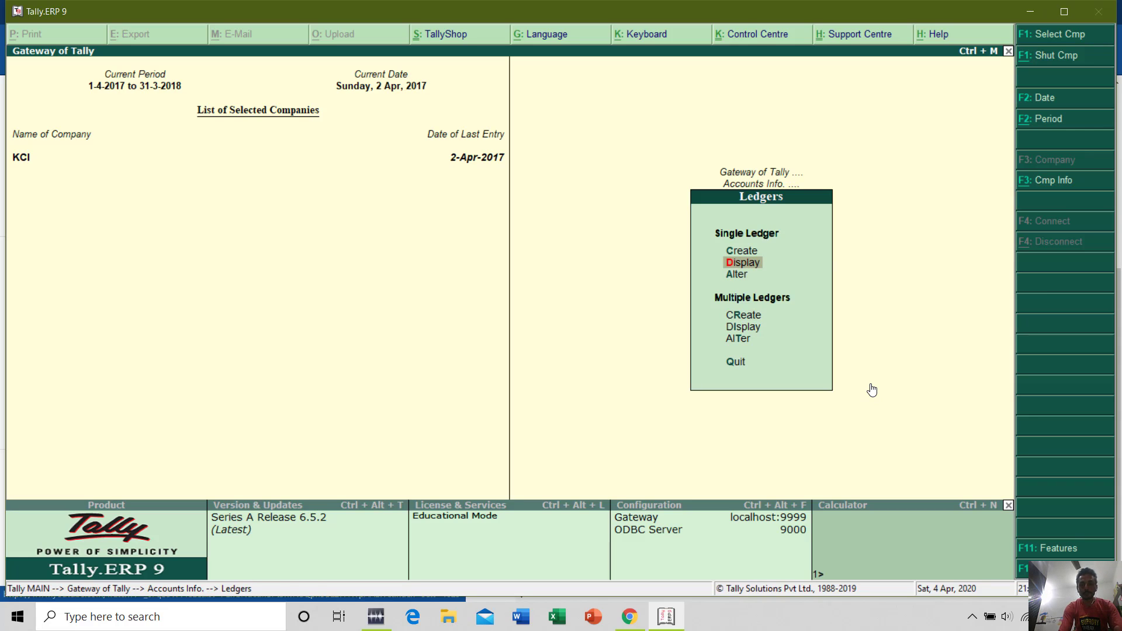
pyautogui.press('Return')
pyautogui.press('Down')
pyautogui.press('Down')
pyautogui.press('Down')
pyautogui.press('Down')
pyautogui.press('Down')
pyautogui.press('Down')
pyautogui.press('Down')
pyautogui.press('Down')
pyautogui.press('Down')
pyautogui.press('Down')
pyautogui.press('Down')
pyautogui.press('Down')
pyautogui.press('Down')
pyautogui.press('Down')
pyautogui.press('Down')
pyautogui.press('Down')
pyautogui.press('Down')
pyautogui.press('Down')
pyautogui.press('Down')
pyautogui.press('Down')
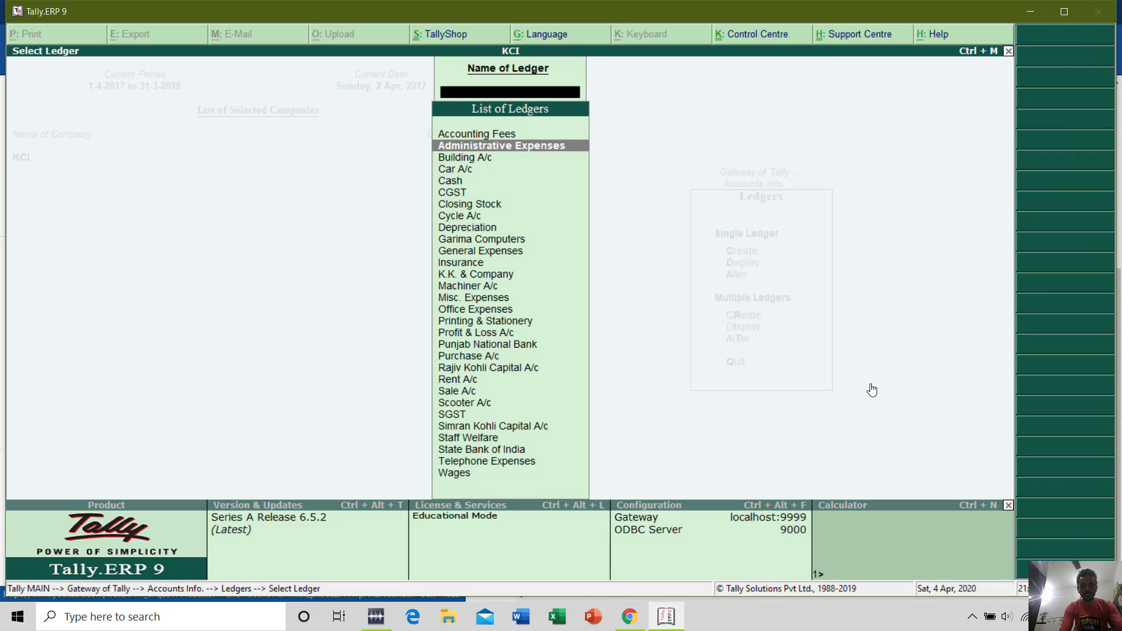
pyautogui.press('Down')
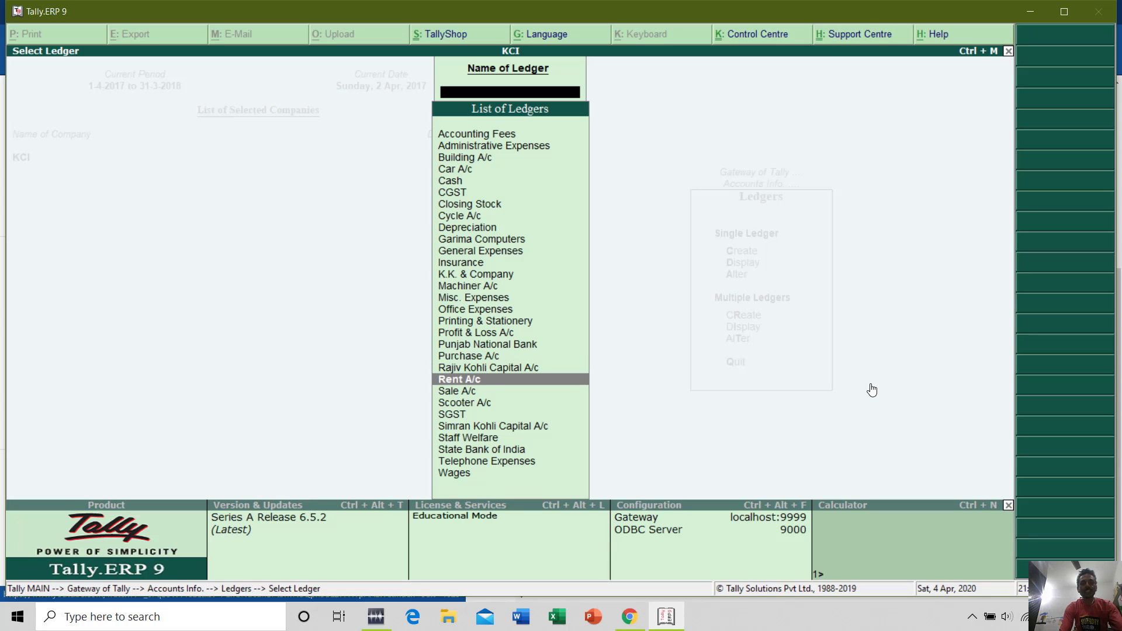
# Step: Display the Misc. Expenses ledger to examine its details, and return to the Ledgers menu
pyautogui.press('Up')
pyautogui.press('Up')
pyautogui.press('Up')
pyautogui.press('Up')
pyautogui.press('Up')
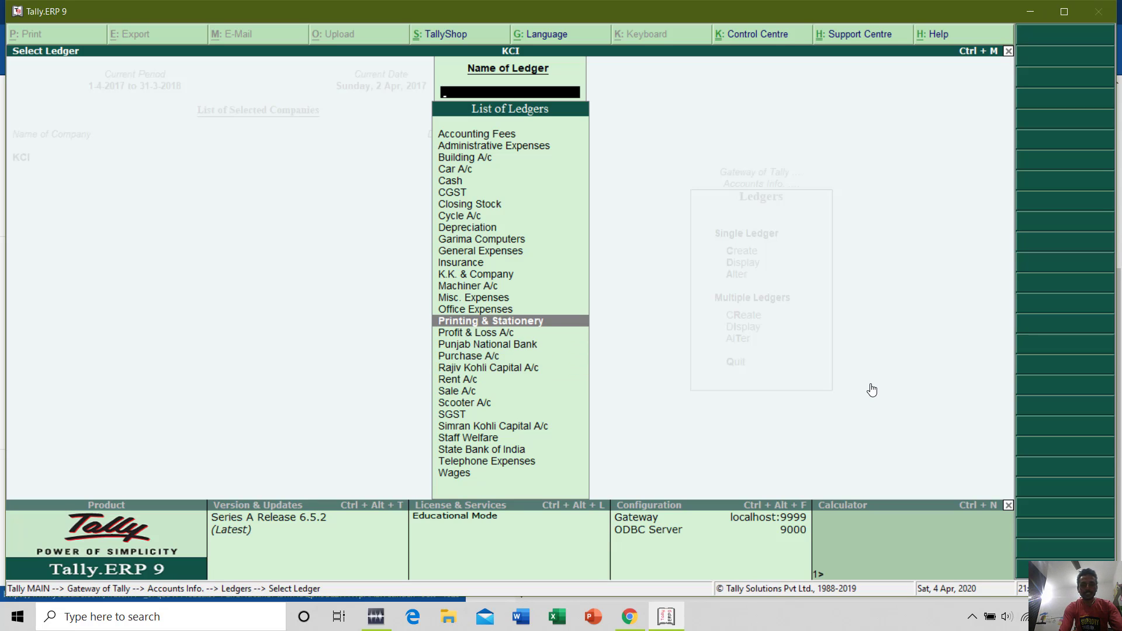
pyautogui.press('Up')
pyautogui.press('Up')
pyautogui.press('Return')
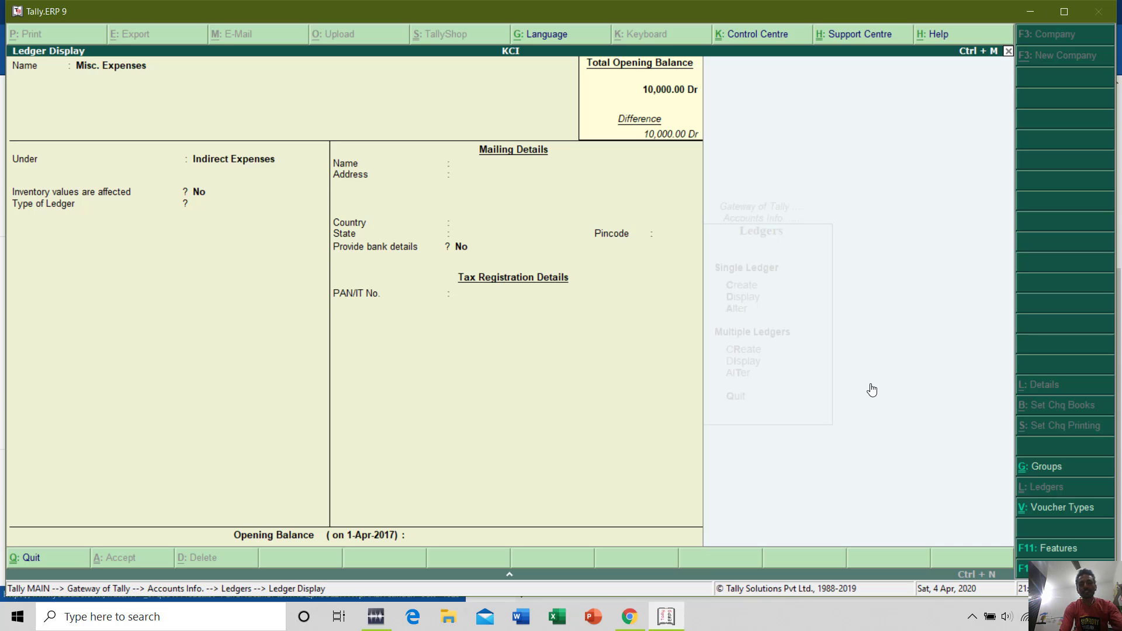
pyautogui.press('Escape')
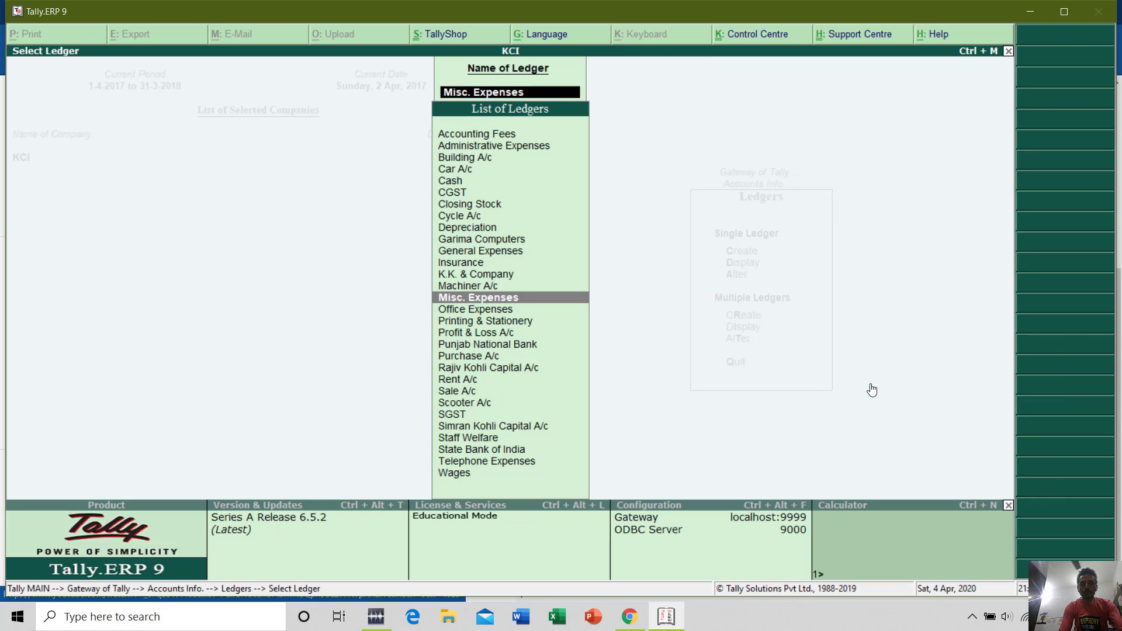
pyautogui.press('Escape')
# Step: Display the multiple ledgers under the Indirect Expenses group to examine them together, and close the display
pyautogui.press('Down')
pyautogui.press('Down')
pyautogui.press('Down')
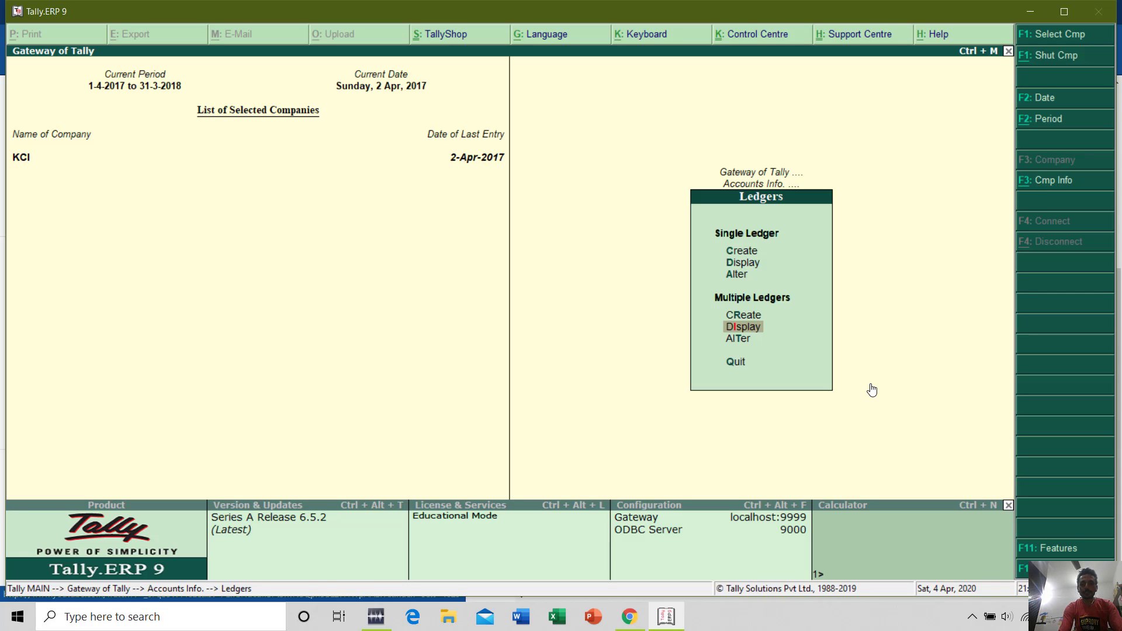
pyautogui.press('Return')
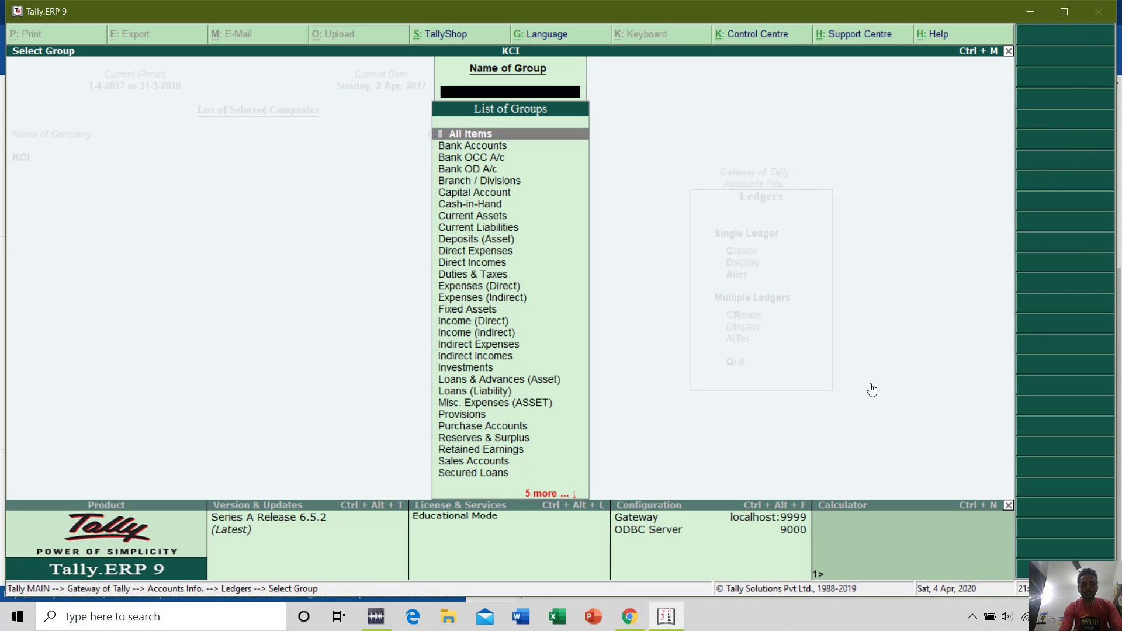
pyautogui.write('Expens')
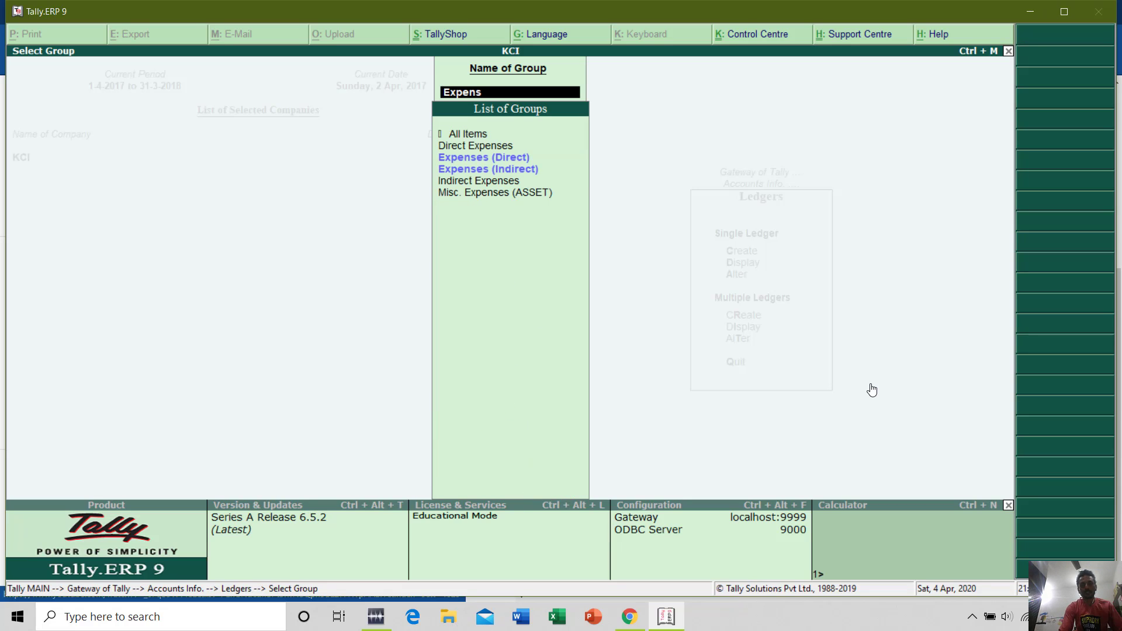
pyautogui.press('Down')
pyautogui.press('Return')
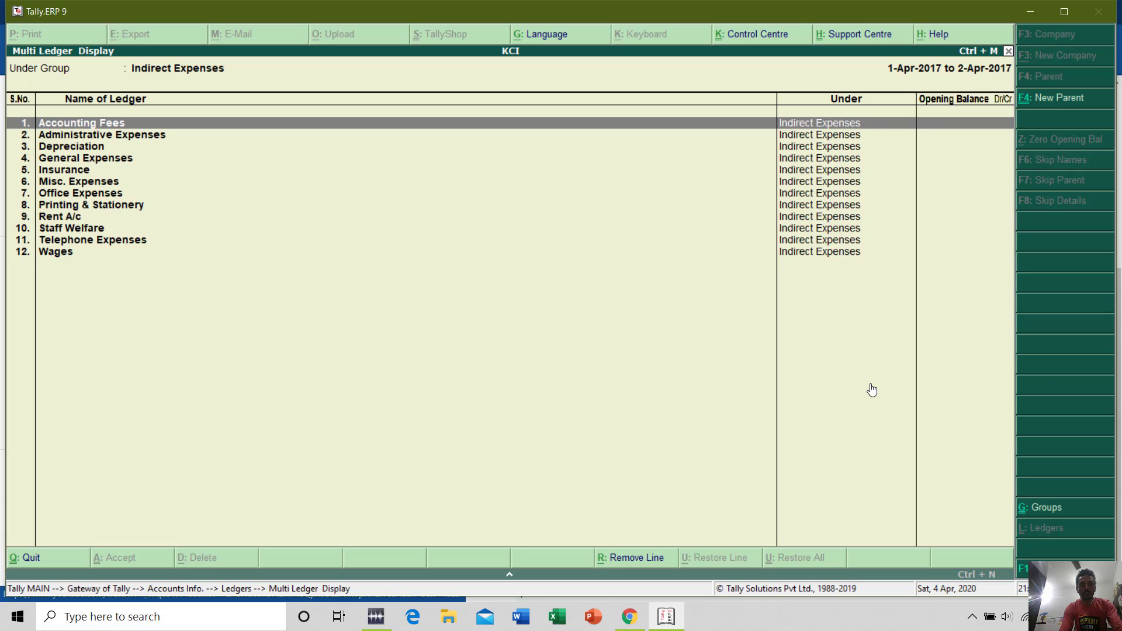
pyautogui.press('Escape')
pyautogui.press('Escape')
# Step: In the multiple-ledger alteration of Indirect Expenses, move the Accounting Fees ledger under Direct Expenses with a blank opening balance
pyautogui.press('Down')
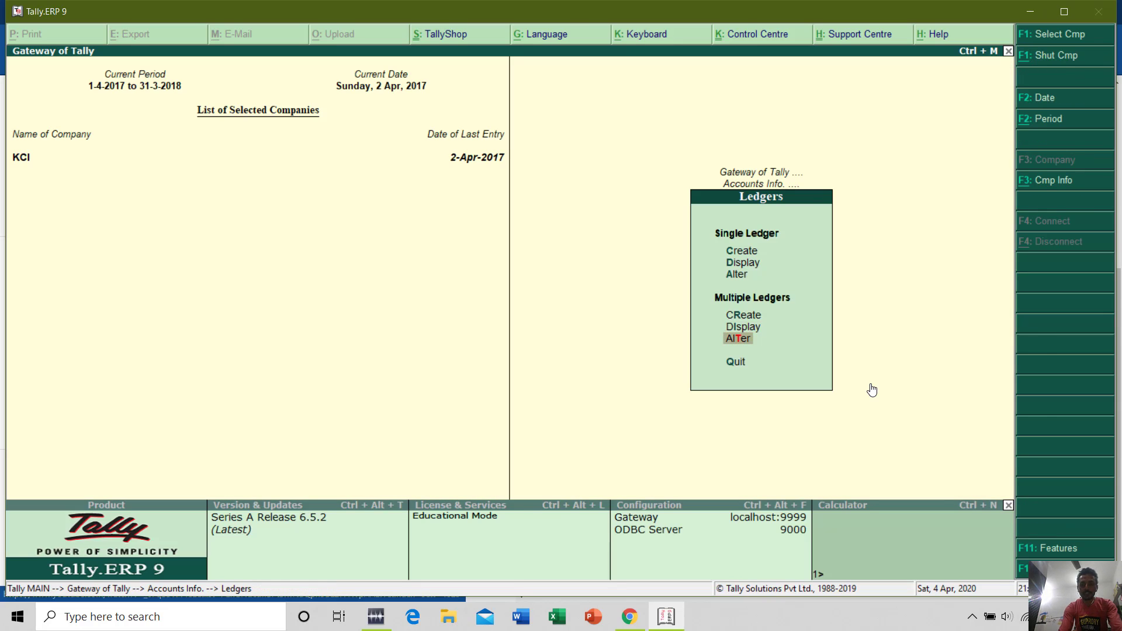
pyautogui.press('Return')
pyautogui.write('Expens')
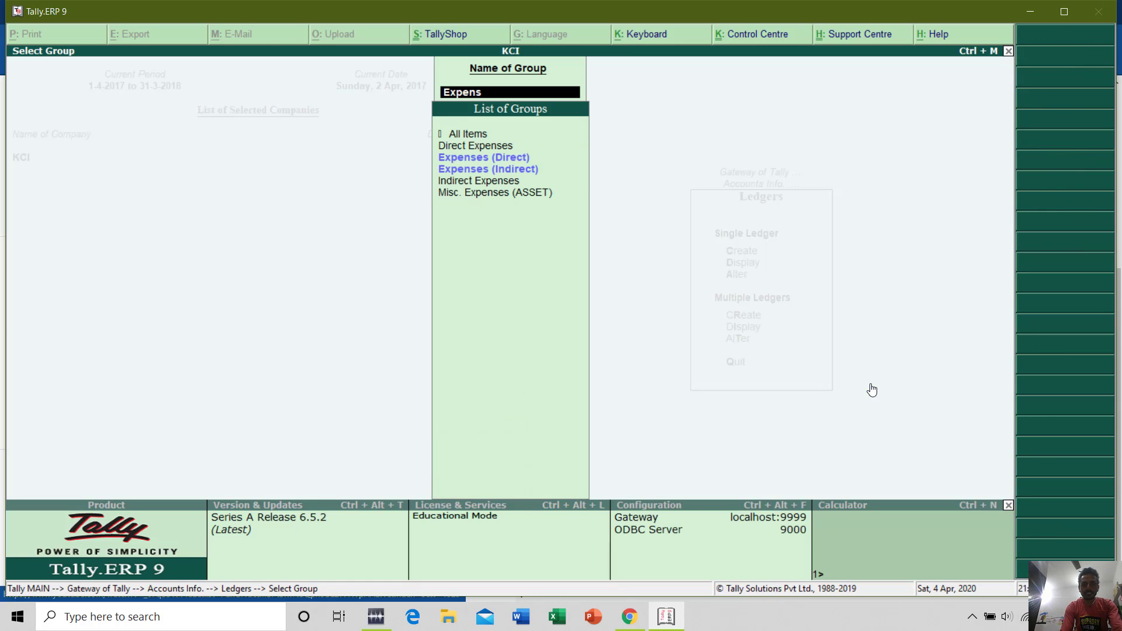
pyautogui.press('Down')
pyautogui.press('Return')
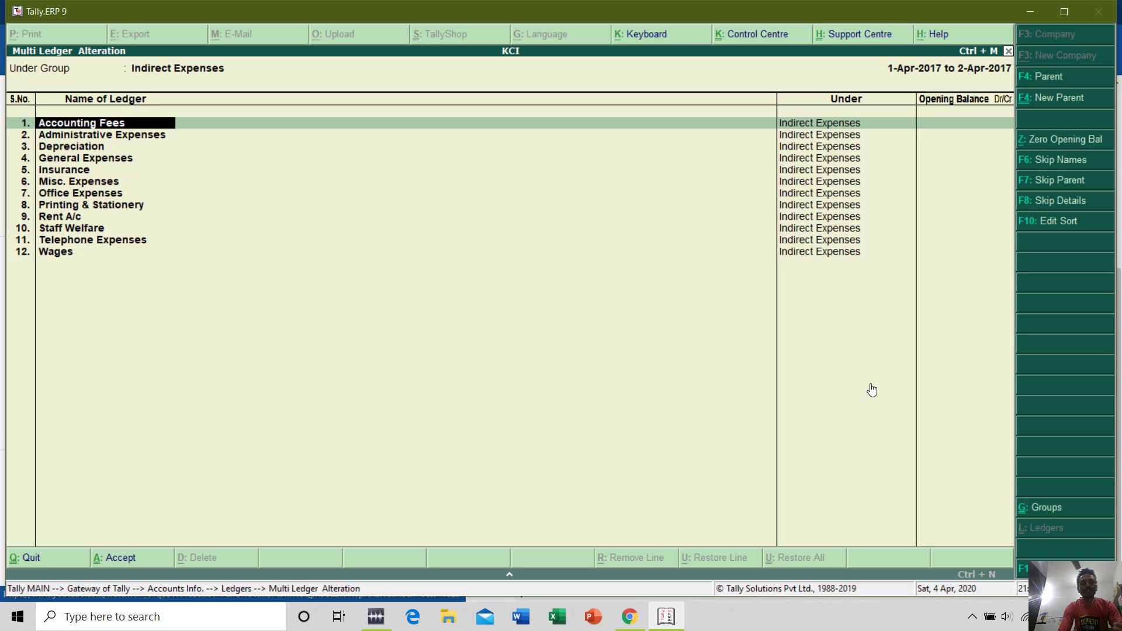
pyautogui.press('Return')
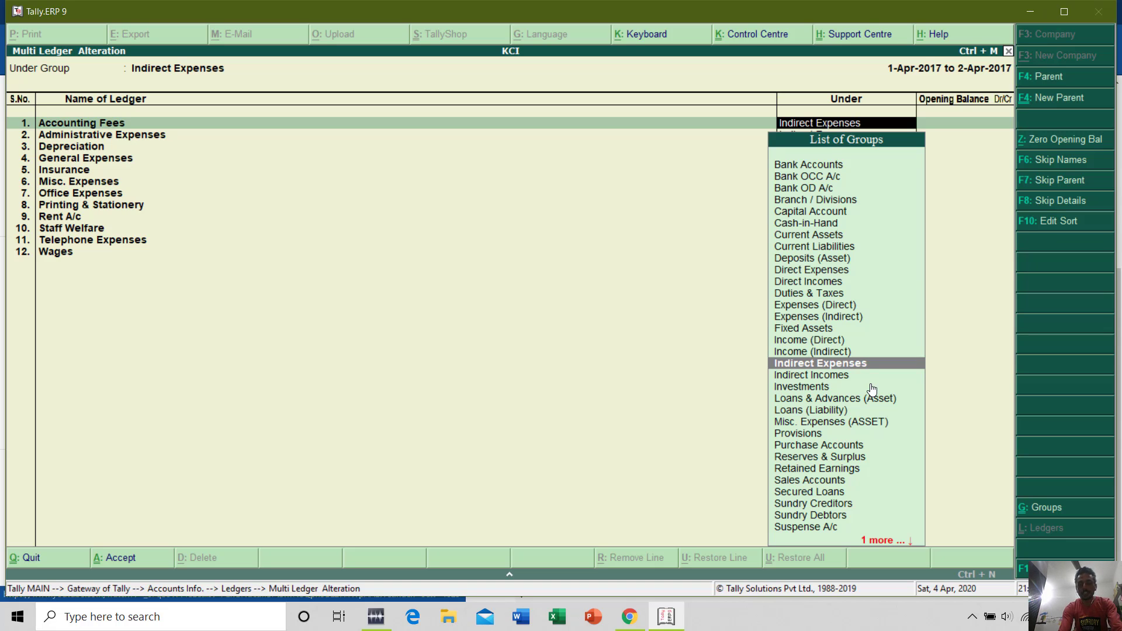
pyautogui.write('Expen')
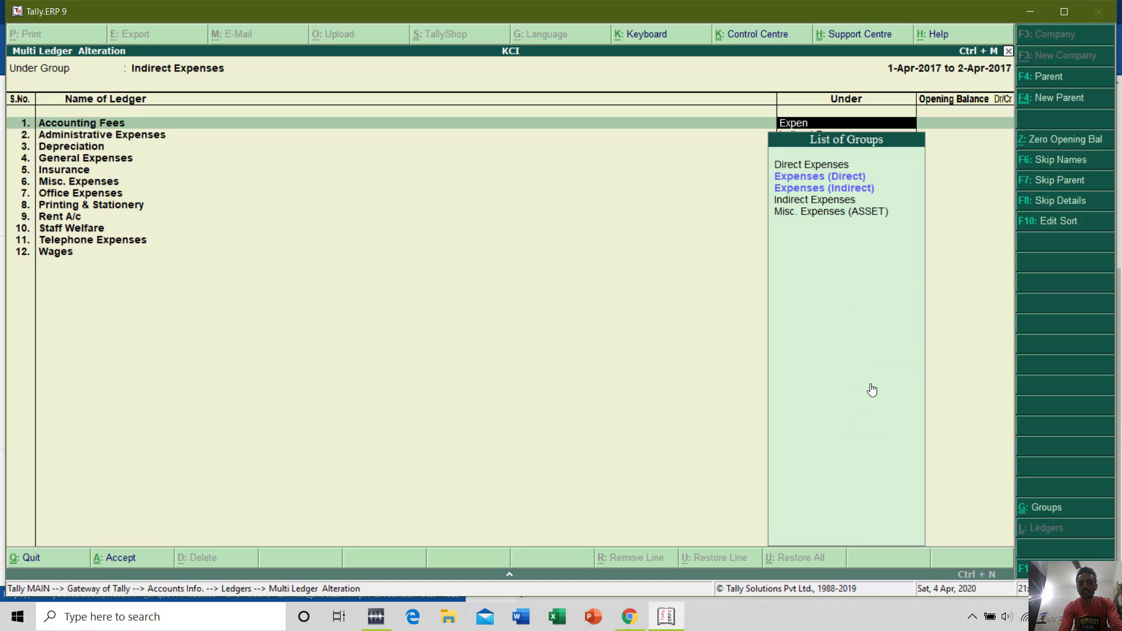
pyautogui.press('Return')
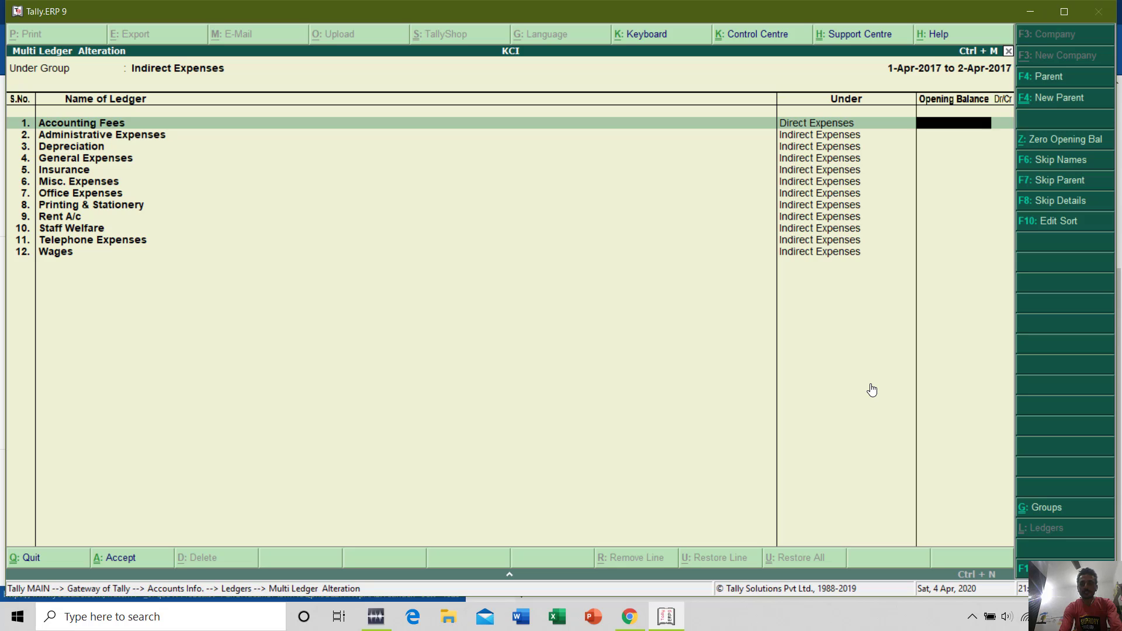
pyautogui.press('Return')
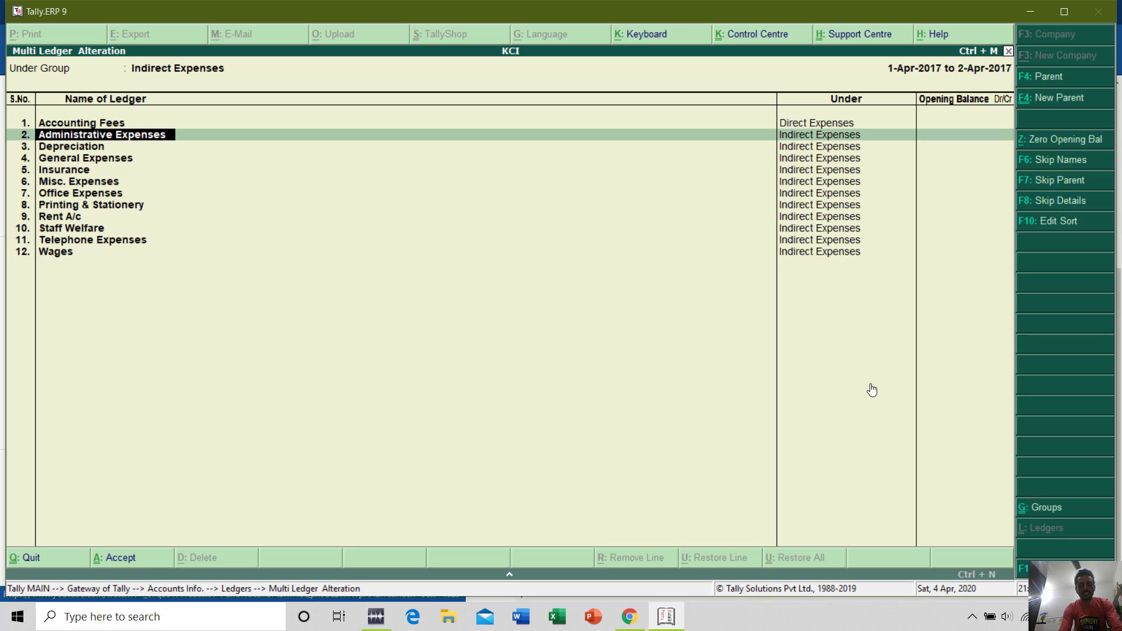
# Step: Pass over the Administrative Expenses and Depreciation rows without changing them and save the ledger alterations
pyautogui.press('Return')
pyautogui.press('Return')
pyautogui.press('Return')
pyautogui.press('Return')
pyautogui.press('Return')
pyautogui.press('Return')
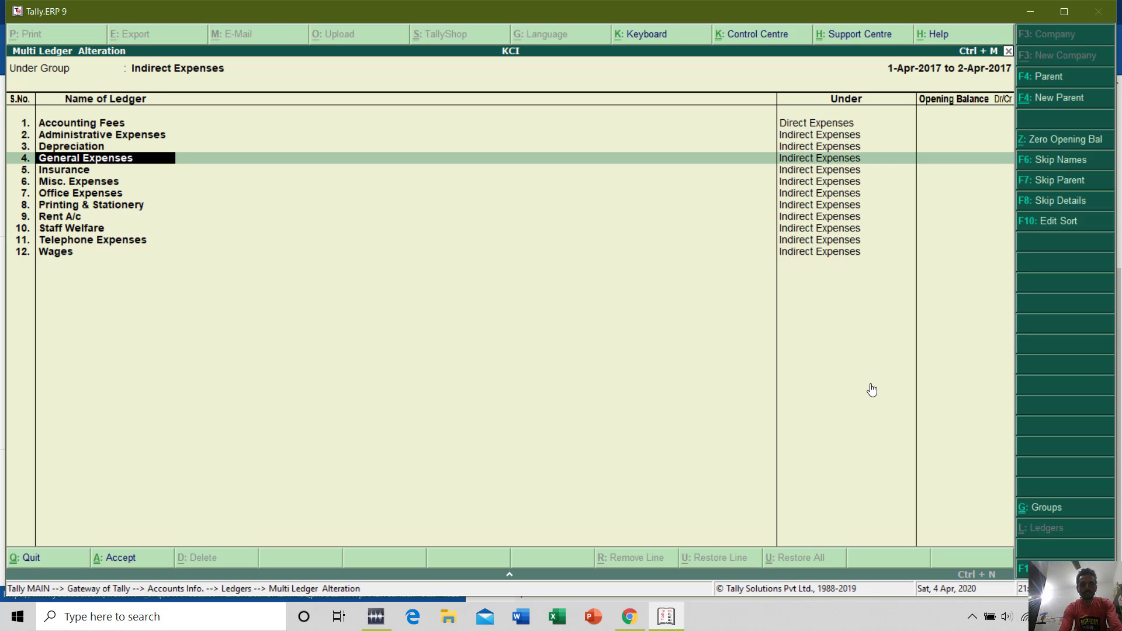
pyautogui.hotkey('ctrl', 'a')
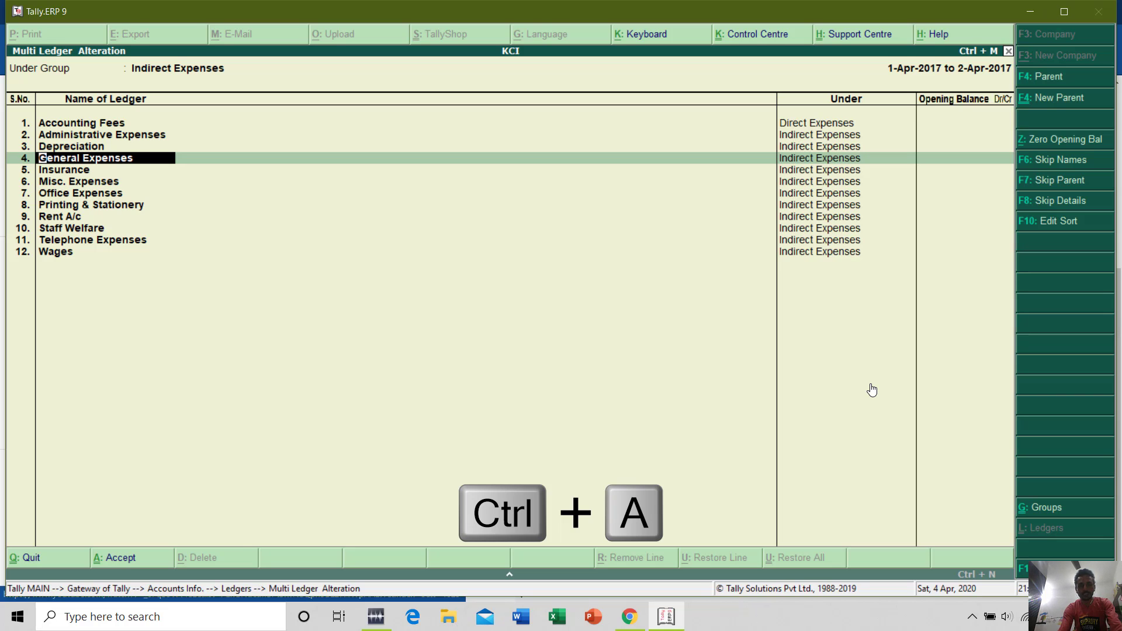
# Step: Alter the Direct Expenses ledgers to move Accounting Fees back under Indirect Expenses, save, and return to the Gateway of Tally
pyautogui.write('Expen')
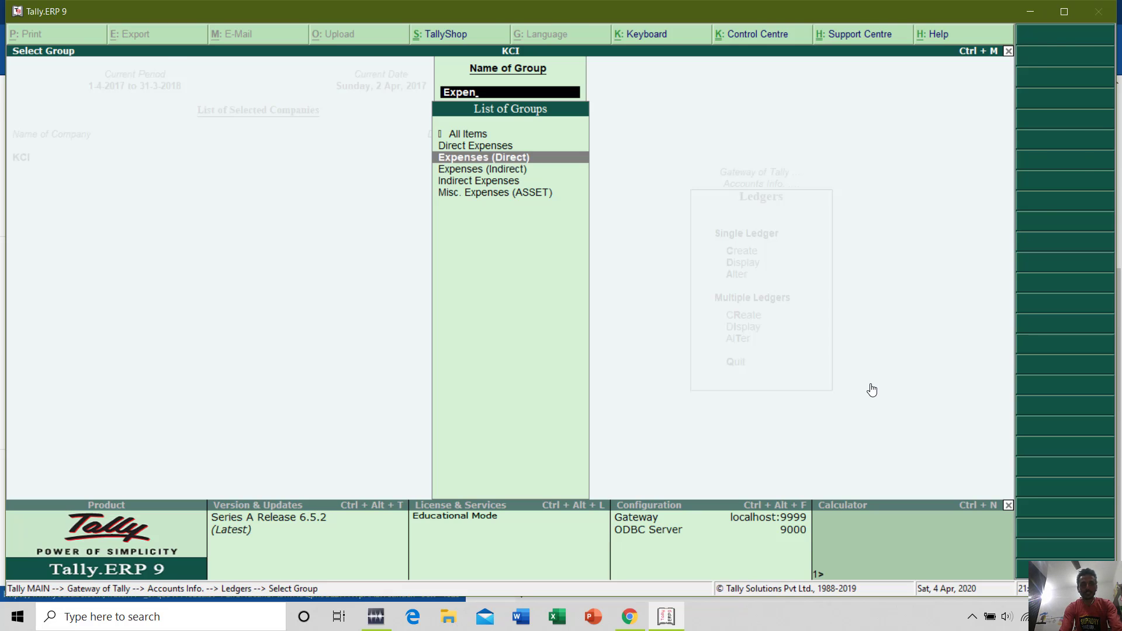
pyautogui.press('Return')
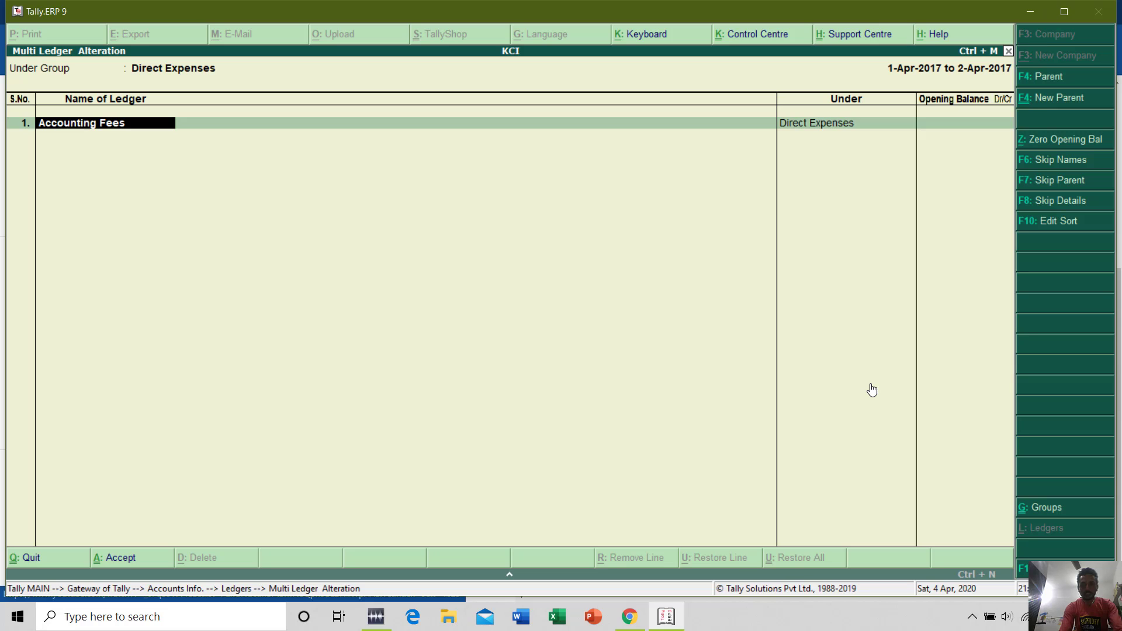
pyautogui.press('Return')
pyautogui.write('Indire')
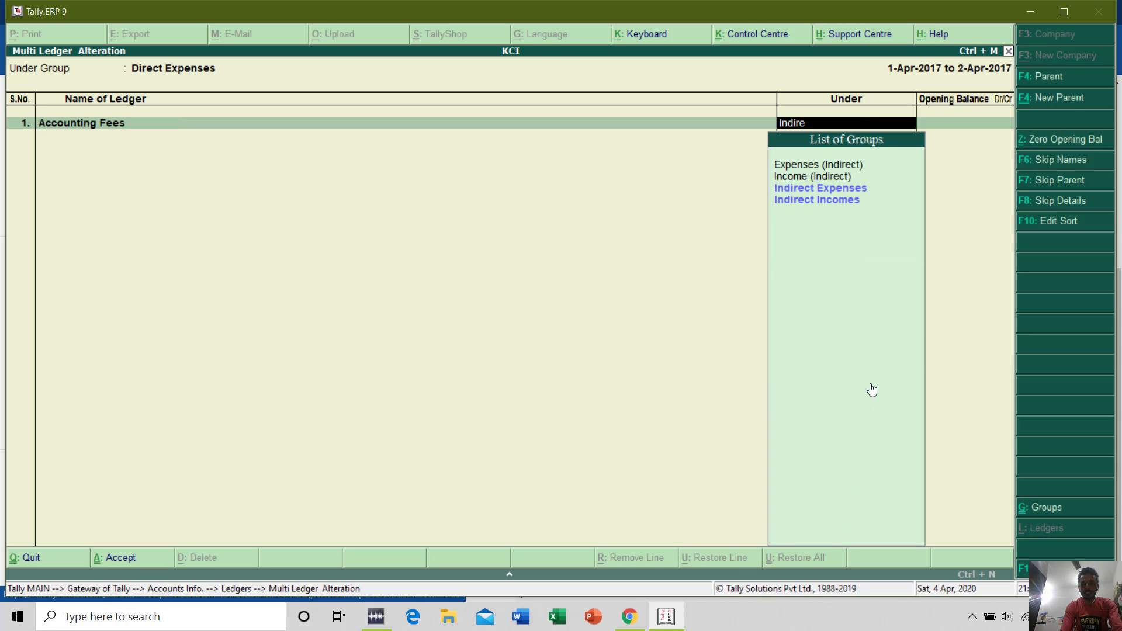
pyautogui.press('Return')
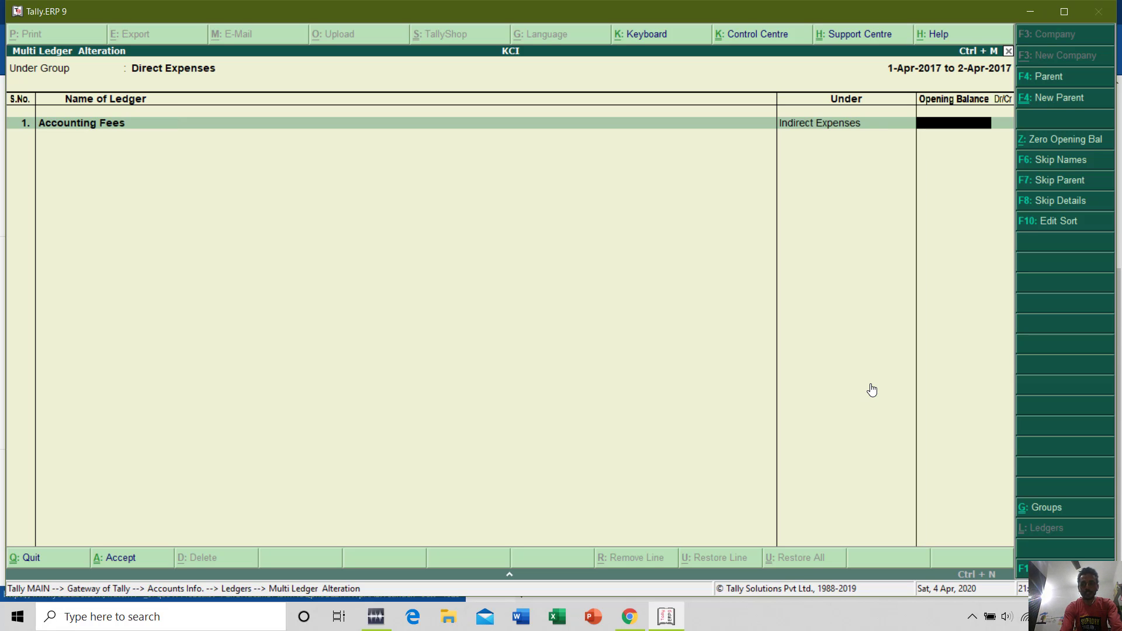
pyautogui.hotkey('ctrl', 'a')
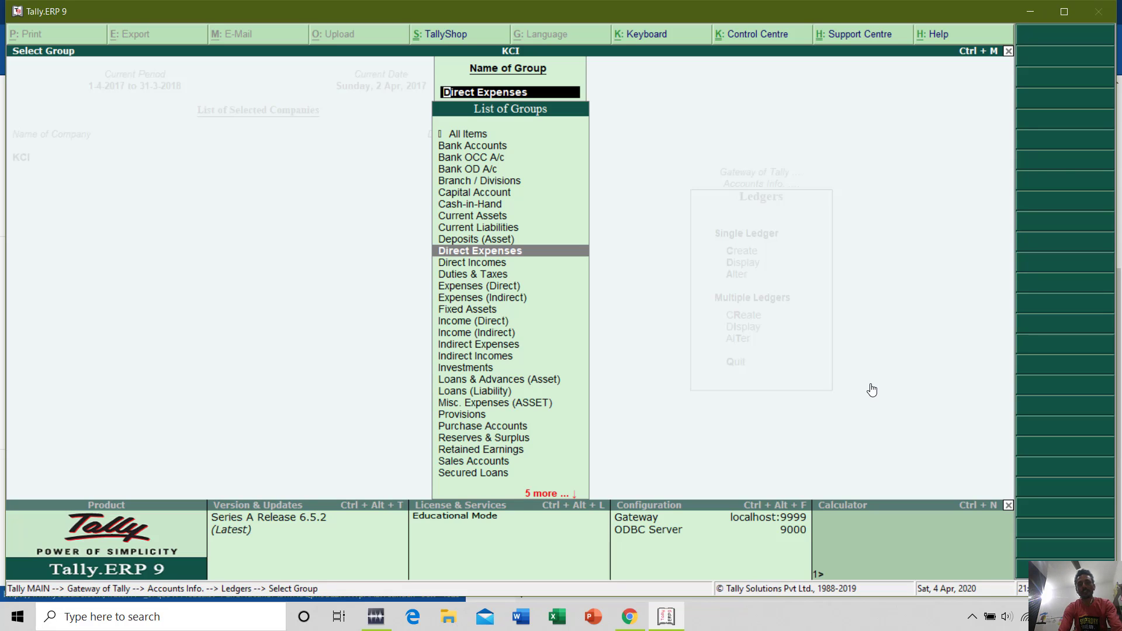
pyautogui.press('Escape')
pyautogui.press('Escape')
pyautogui.press('Return')
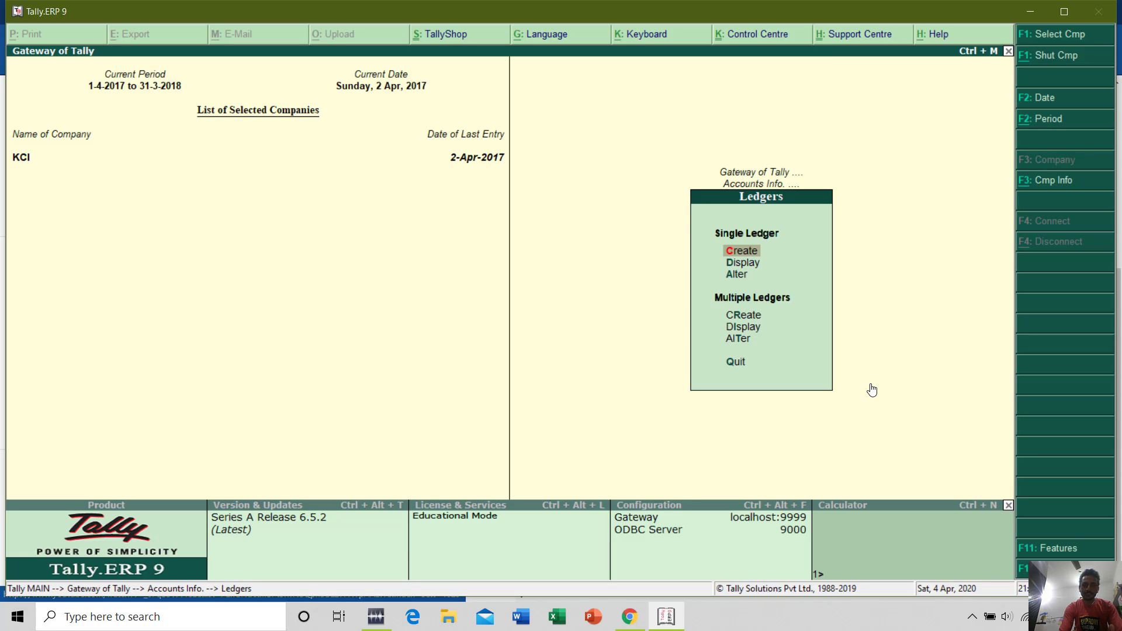
pyautogui.press('Escape')
pyautogui.press('Escape')
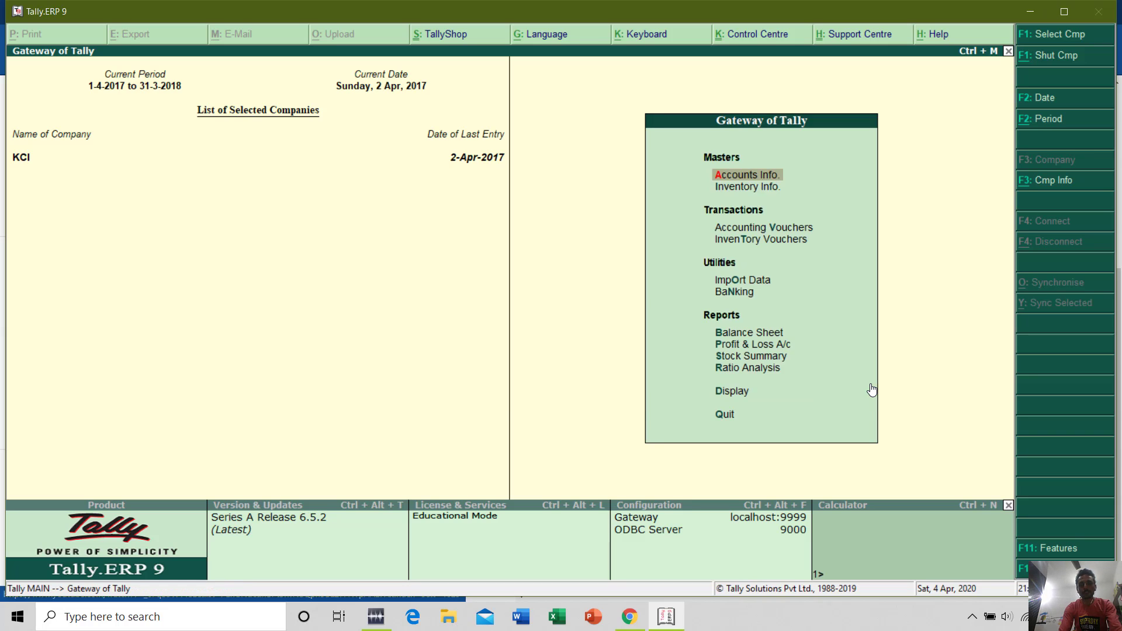
# Step: Switch to Chrome to view the Tally ERP 9 tutorial playlist on YouTube, and return to Tally.ERP 9
pyautogui.hotkey('alt', 'Tab')
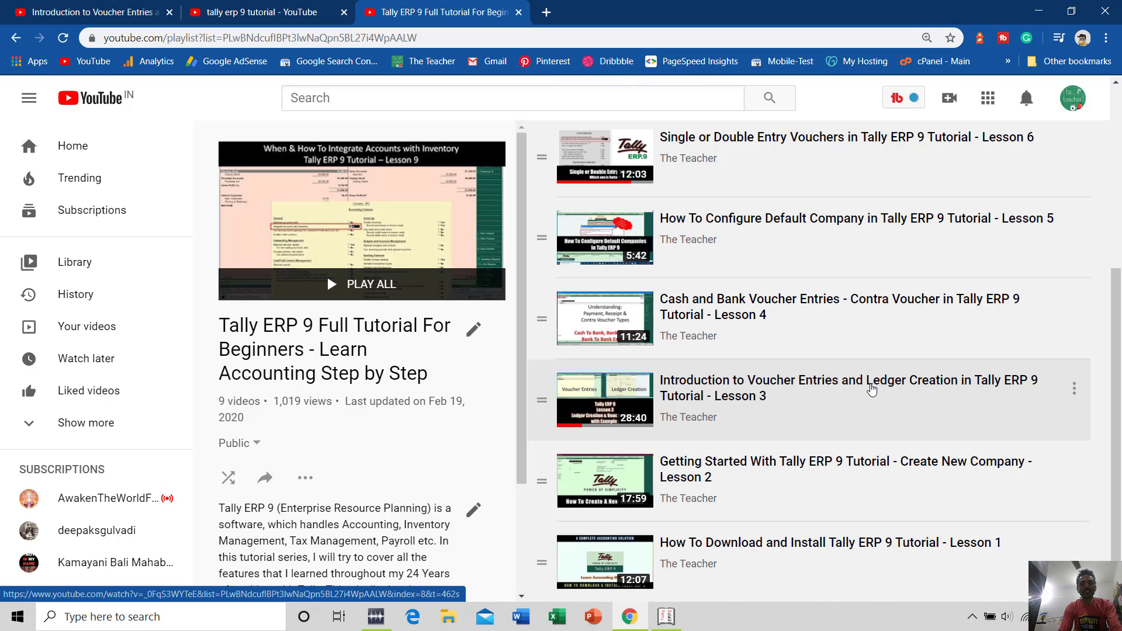
pyautogui.hotkey('alt', 'Tab')
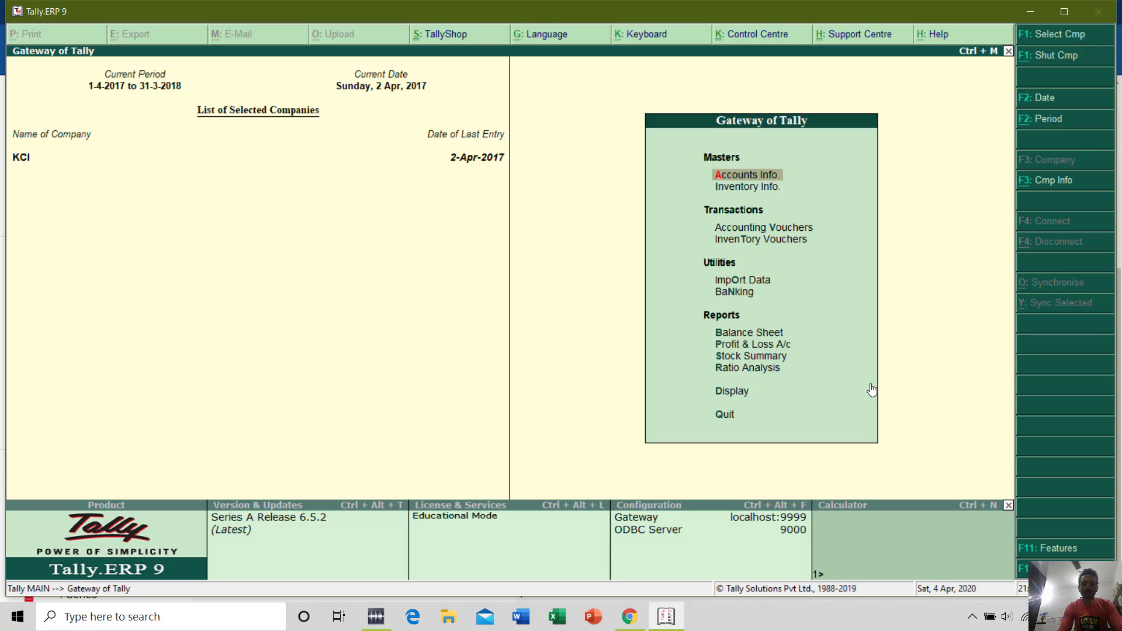
# Step: Start a payment voucher and, in its configuration, keep single entry mode for payment/receipt/contra vouchers set to Yes
pyautogui.press('Down')
pyautogui.press('Down')
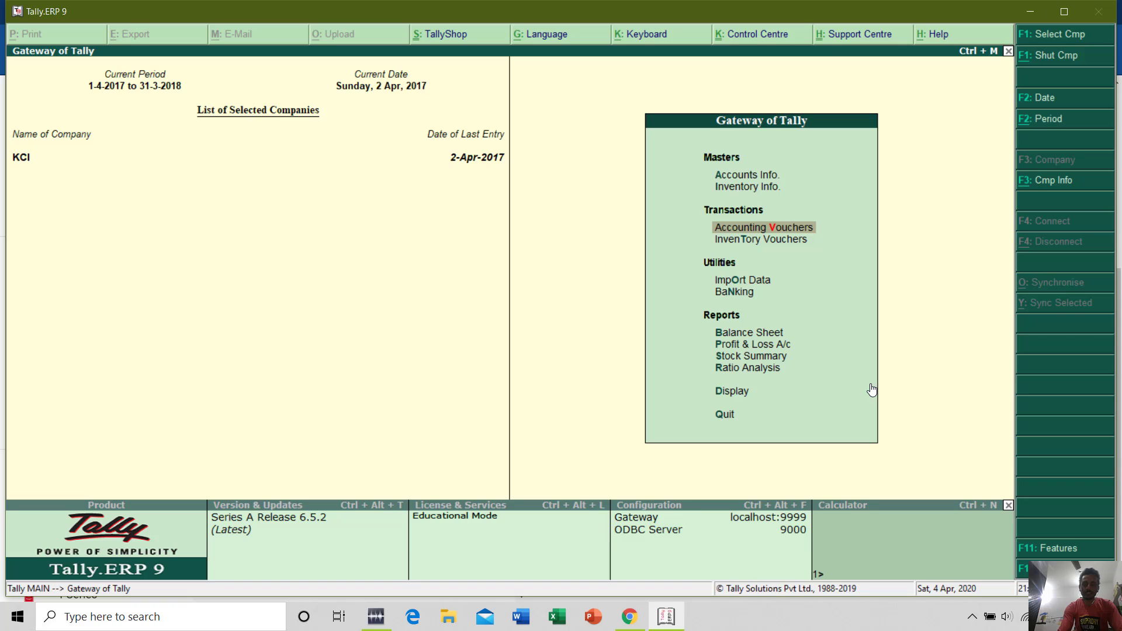
pyautogui.press('Return')
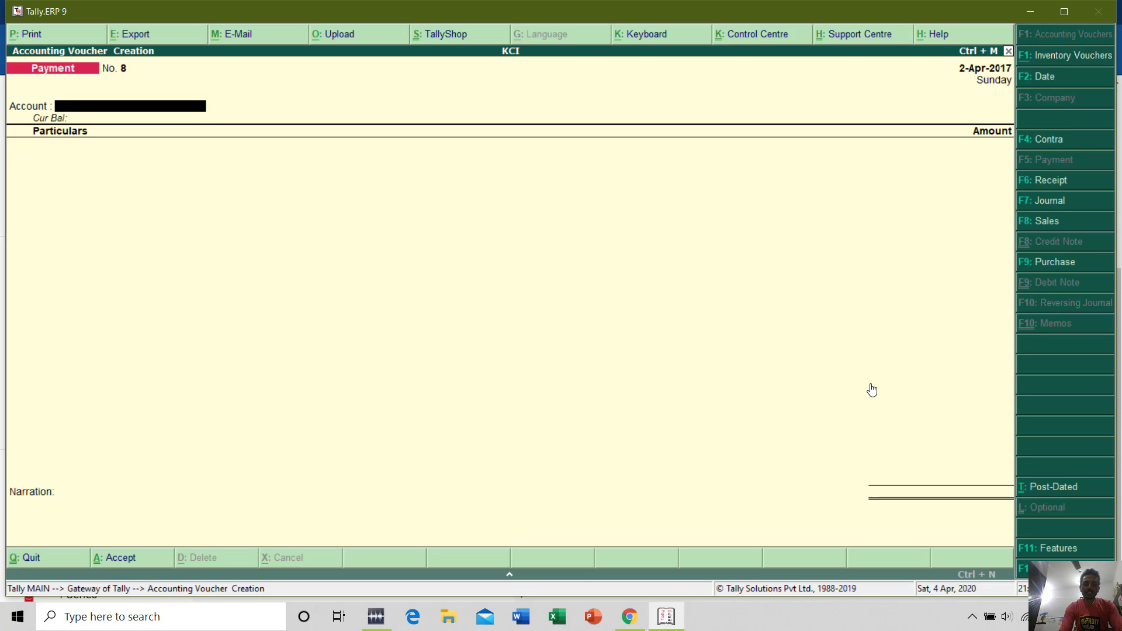
pyautogui.press('F12')
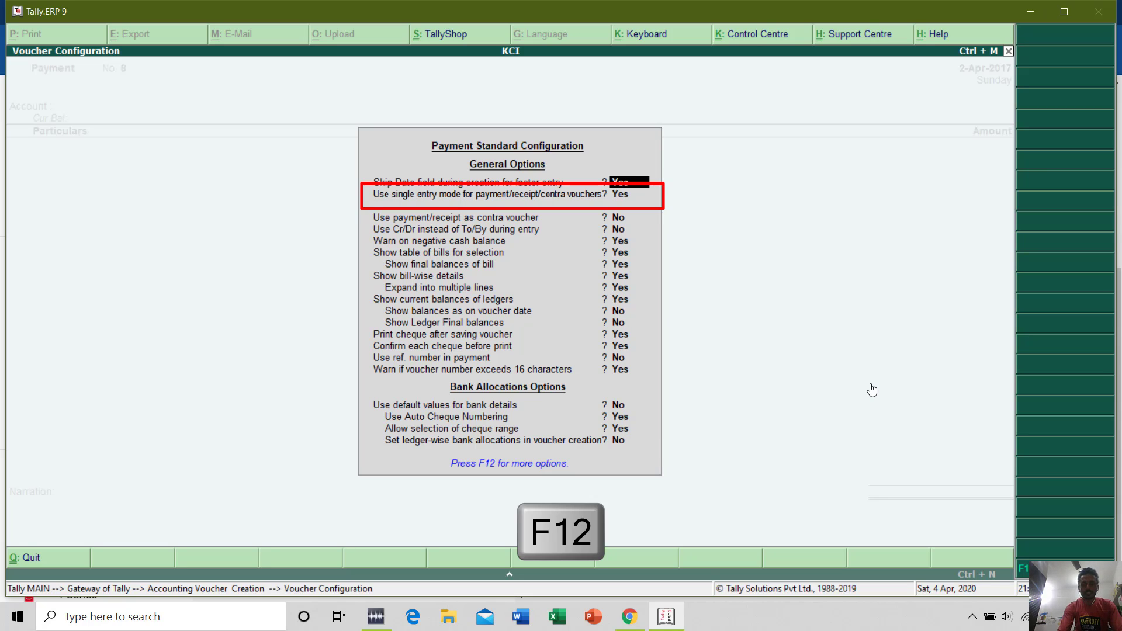
pyautogui.press('Return')
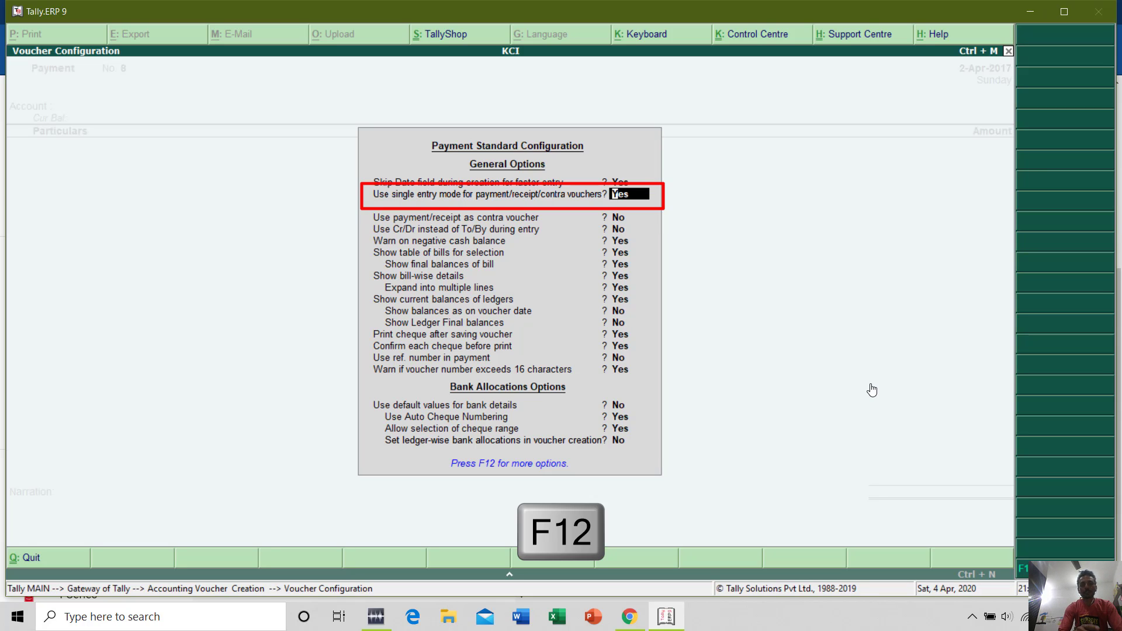
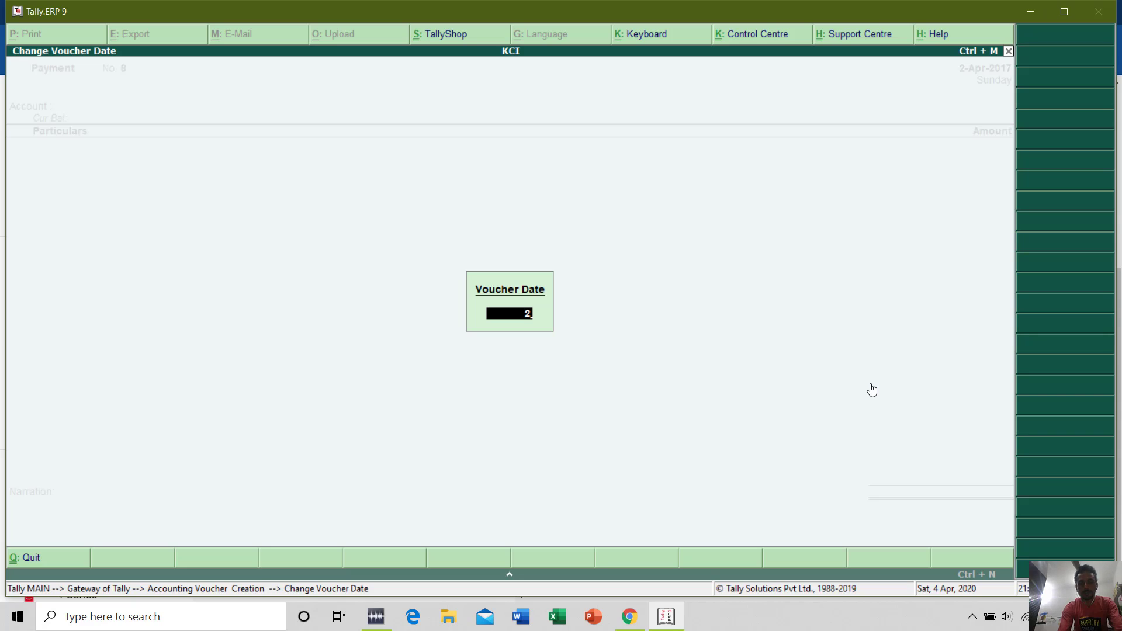
# Step: Set the payment voucher's date to 2-5
pyautogui.write('-5')
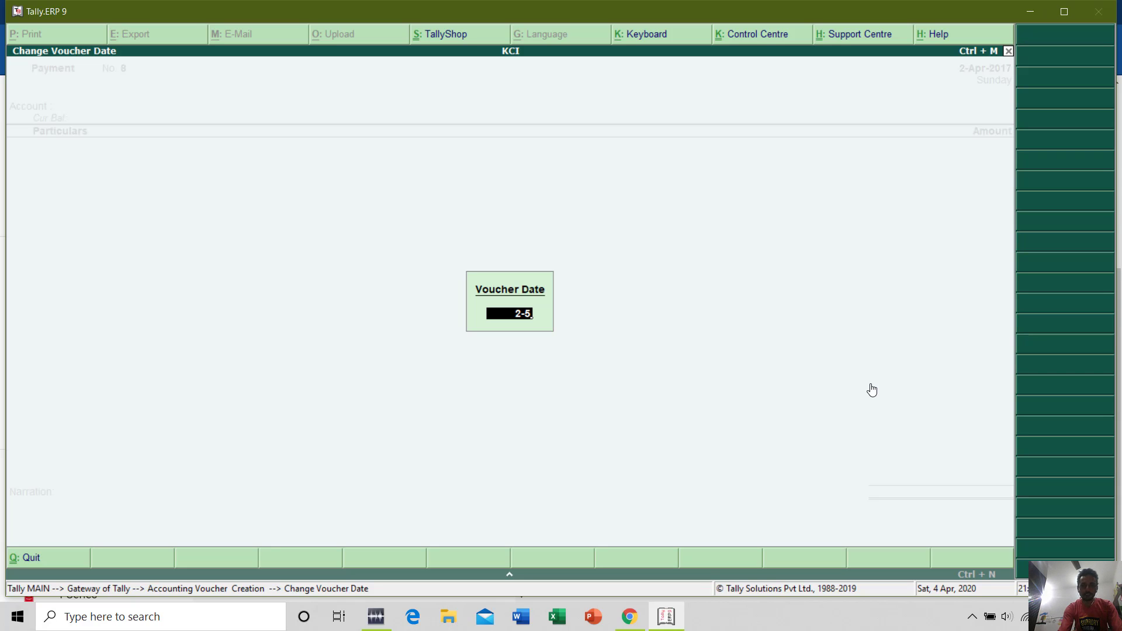
pyautogui.press('Return')
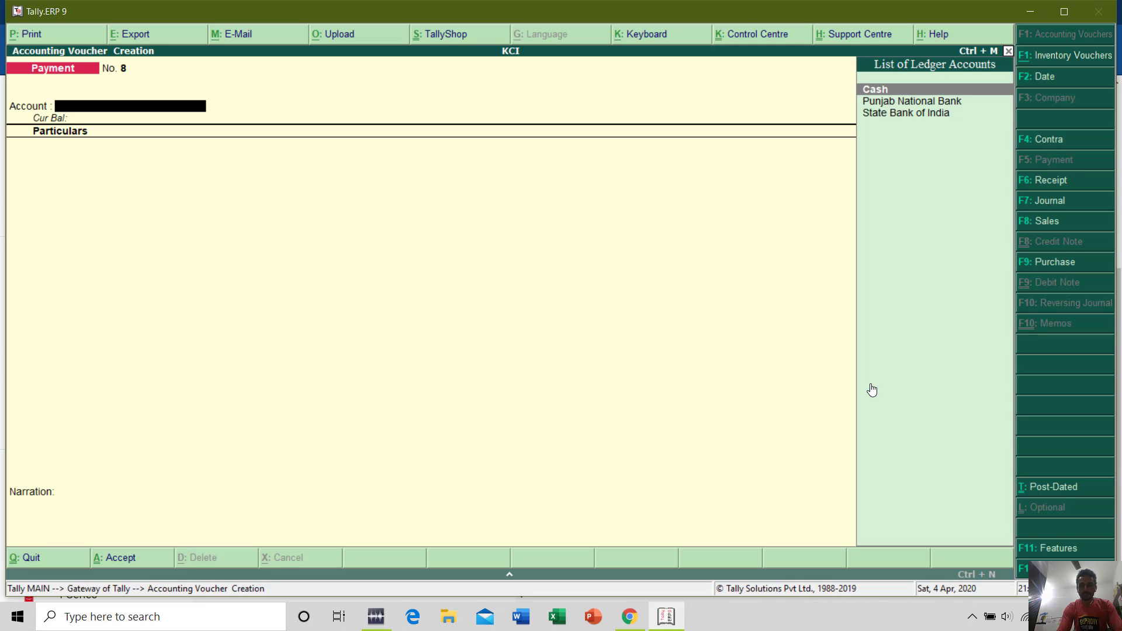
# Step: Pay from the Cash account, entering Printing & Stationery for 40 and Misc. Expenses for 52.25 in the payment voucher
pyautogui.press('Return')
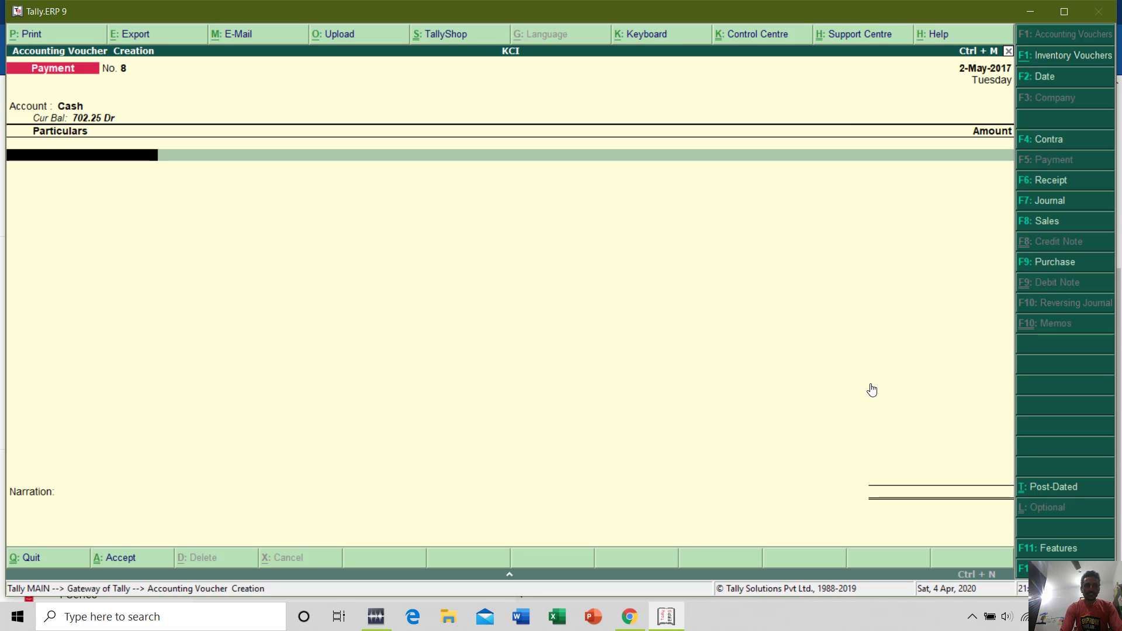
pyautogui.write('print')
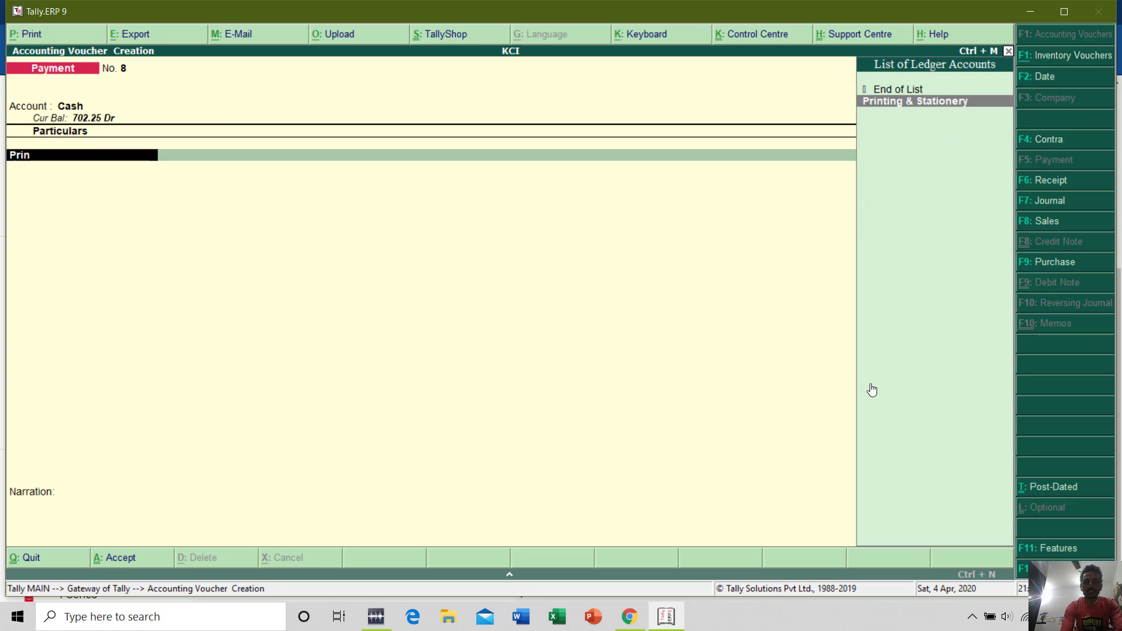
pyautogui.press('Return')
pyautogui.write('40')
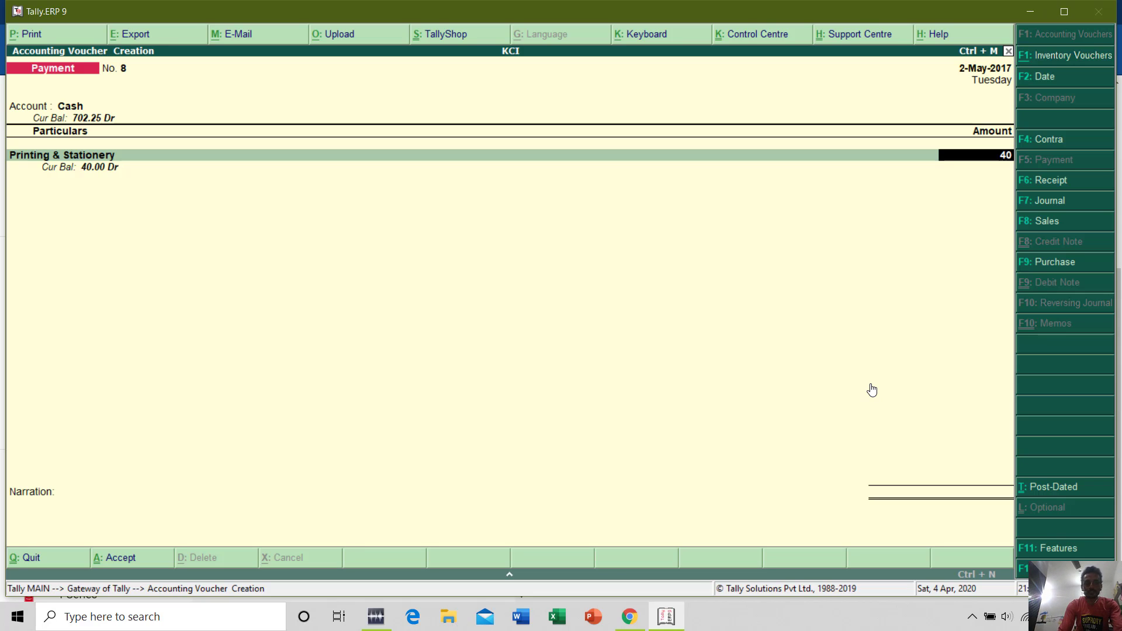
pyautogui.press('Return')
pyautogui.write('mis')
pyautogui.press('Return')
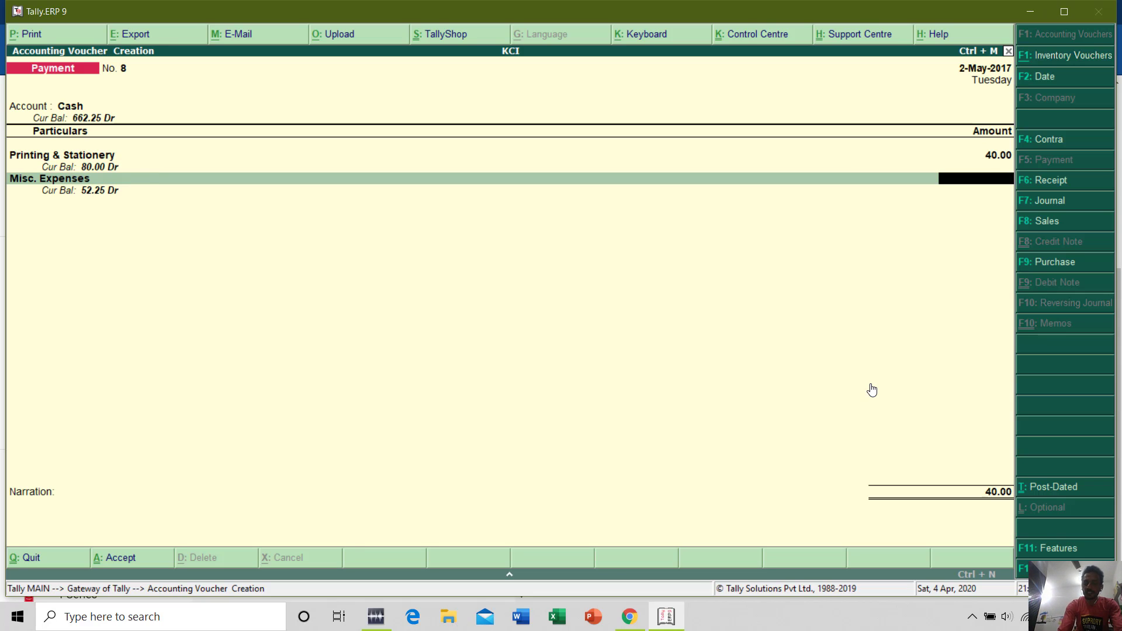
pyautogui.write('52.25')
pyautogui.press('Return')
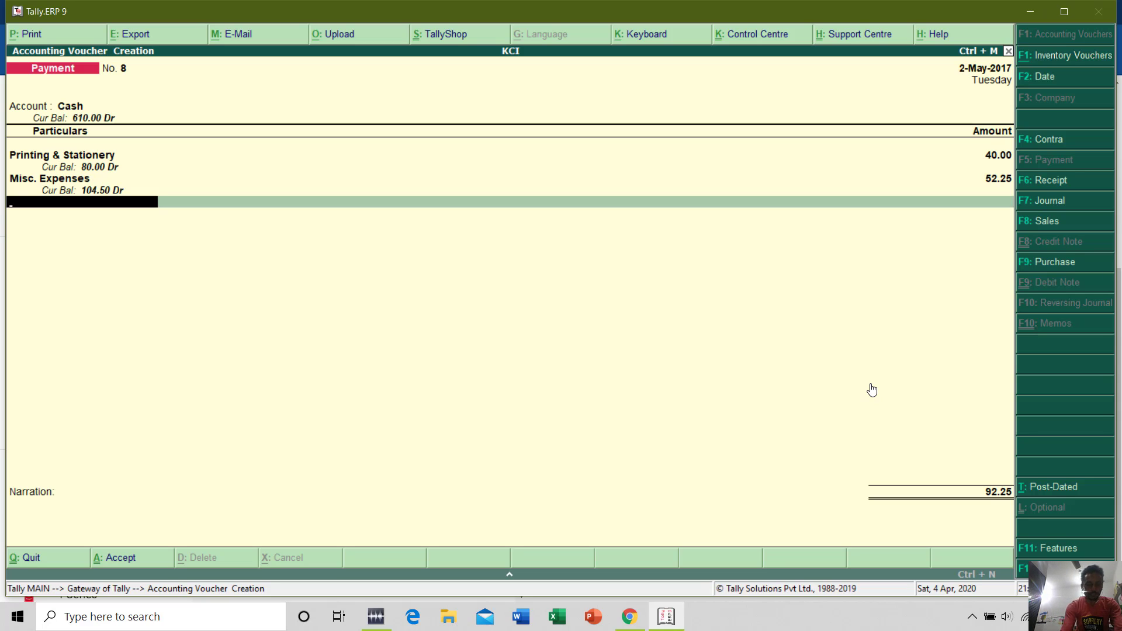
# Step: Add Wages for 12000 and Rent A/c for 1200 to the payment voucher
pyautogui.write('wages')
pyautogui.press('Return')
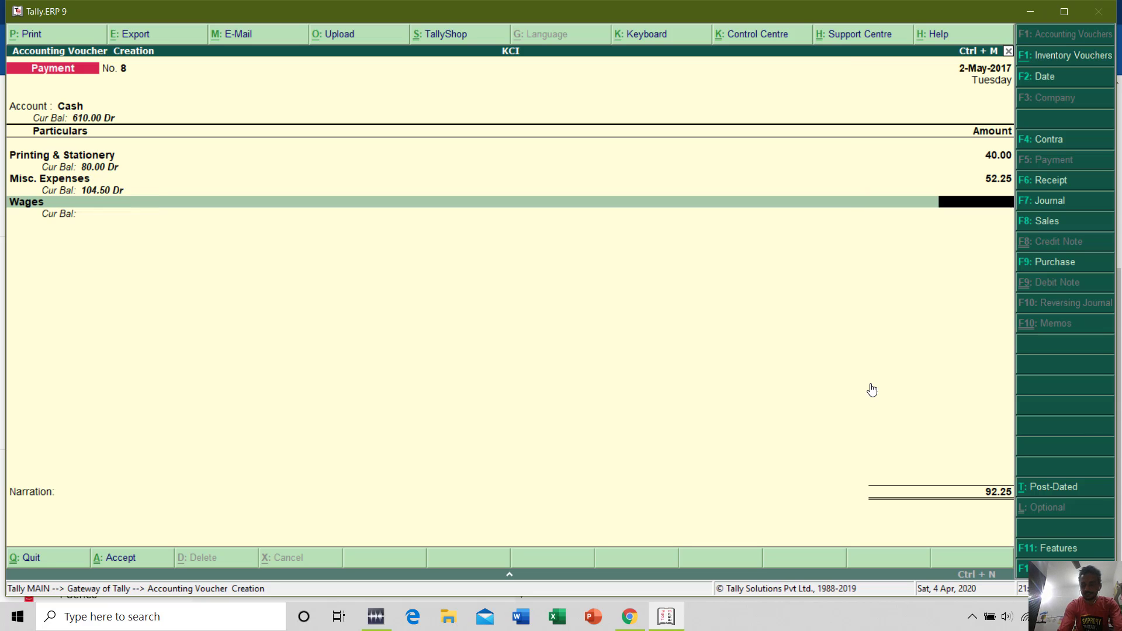
pyautogui.write('12000')
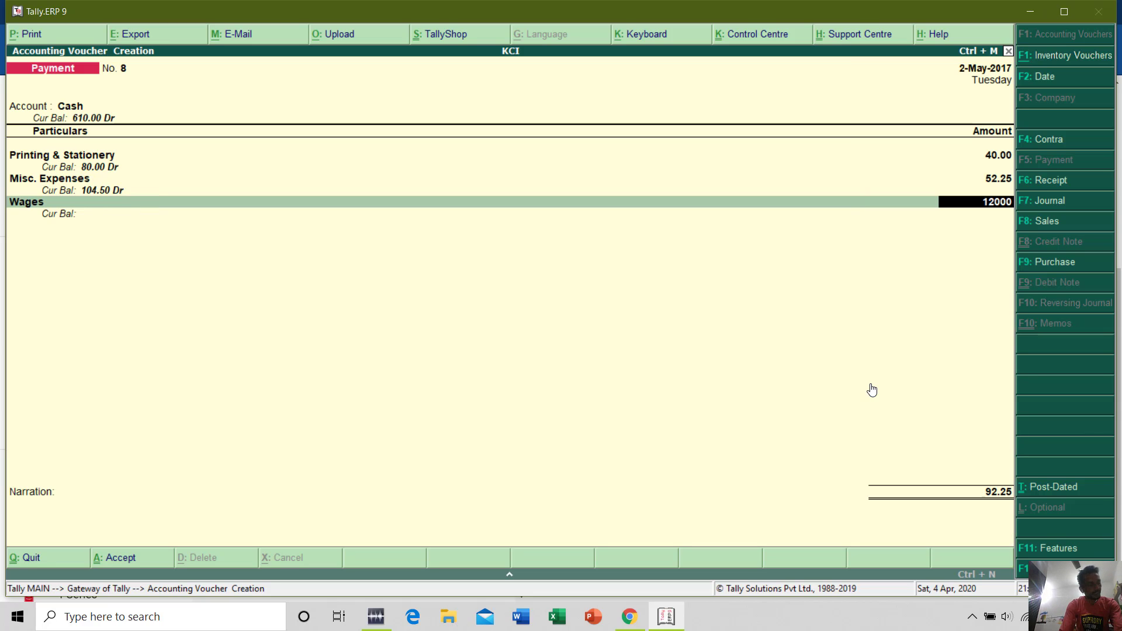
pyautogui.press('Return')
pyautogui.write('rent')
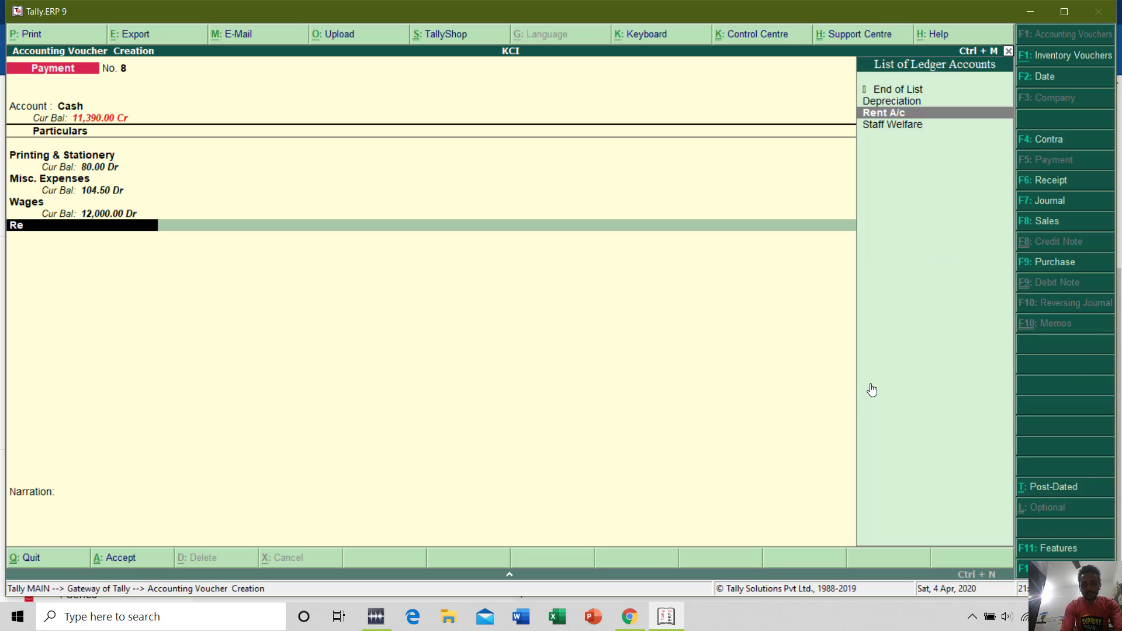
pyautogui.press('Return')
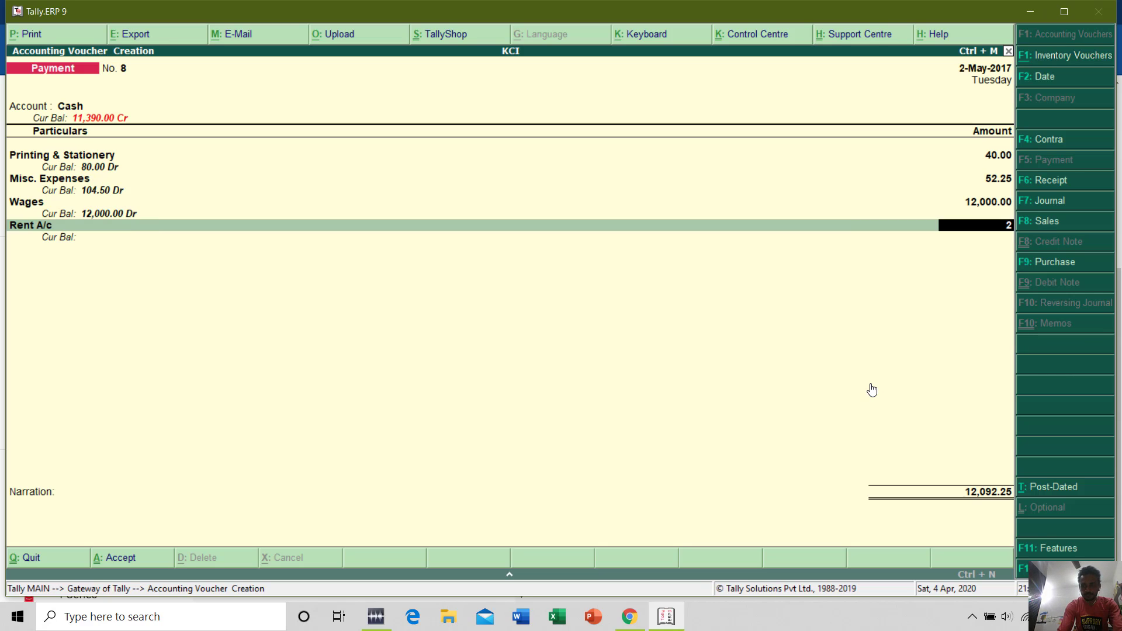
pyautogui.write('1200')
pyautogui.press('Return')
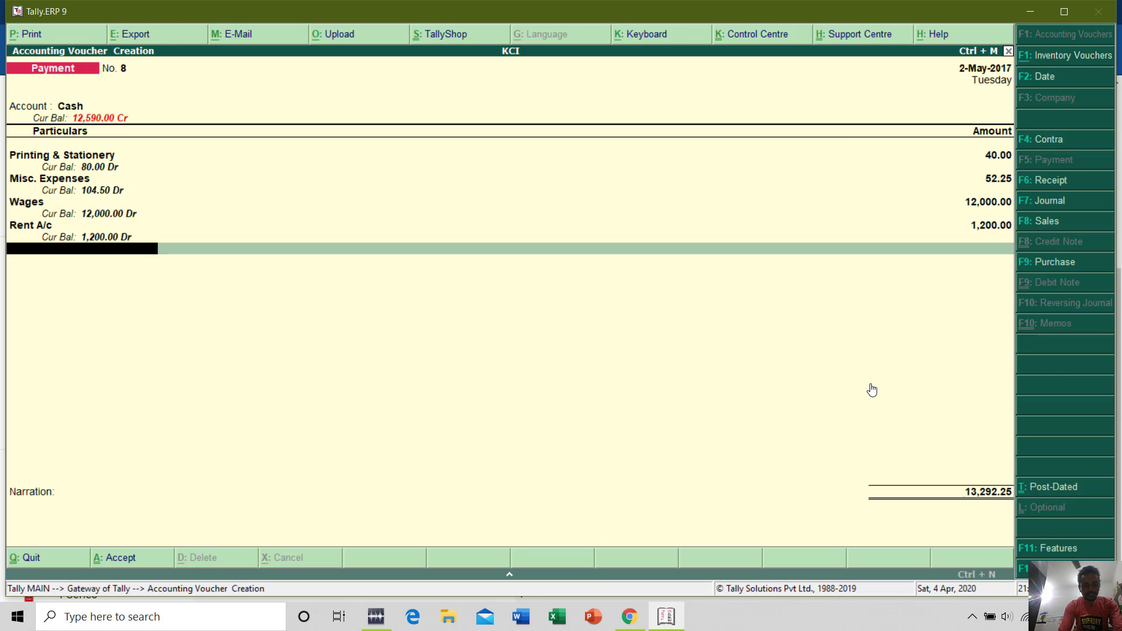
# Step: Add Insurance for 5200 and Office Expenses for 500 to the payment voucher
pyautogui.write('insu')
pyautogui.press('Return')
pyautogui.write('5200')
pyautogui.press('Return')
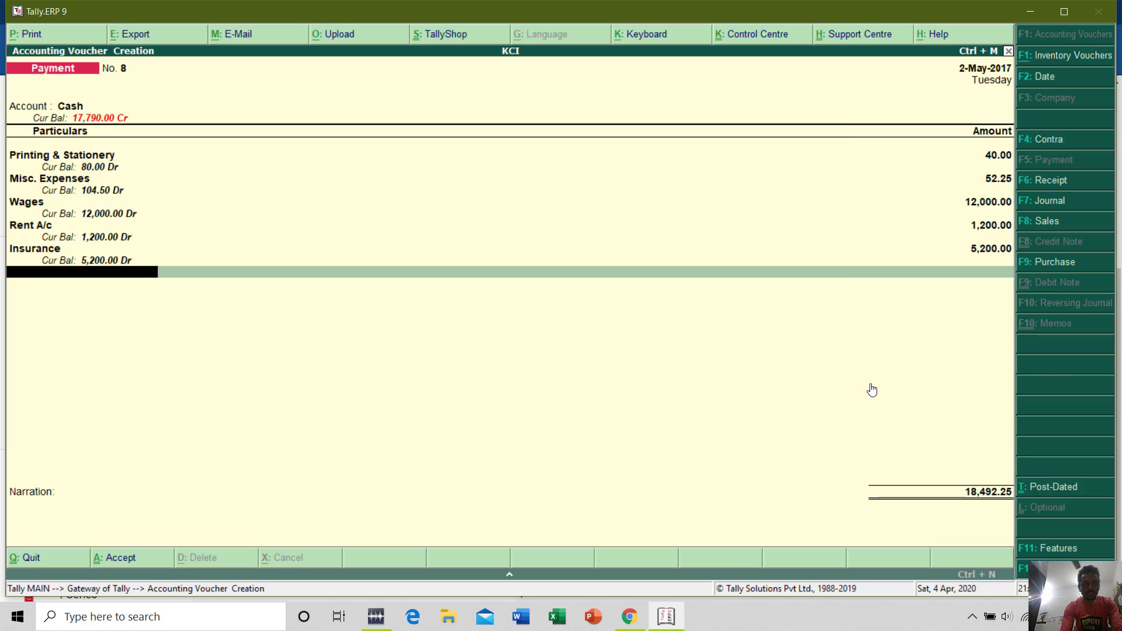
pyautogui.write('off')
pyautogui.press('Return')
pyautogui.write('500')
pyautogui.press('Return')
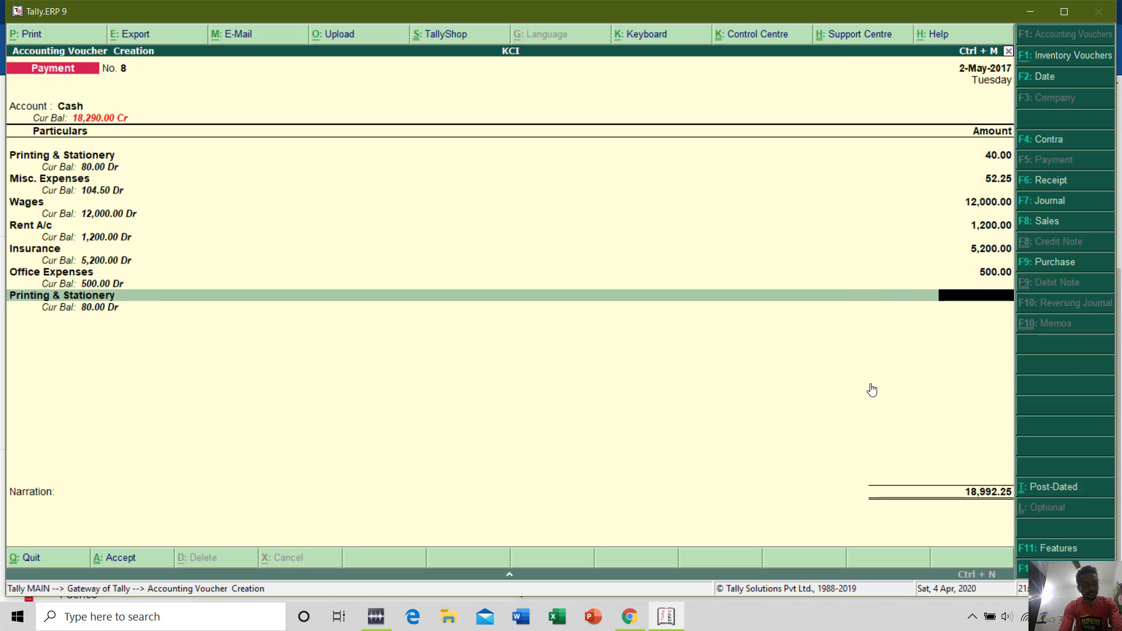
# Step: Add Telephone Expenses for 50 and Accounting Fees for 1500 to the payment voucher
pyautogui.write('te')
pyautogui.press('Return')
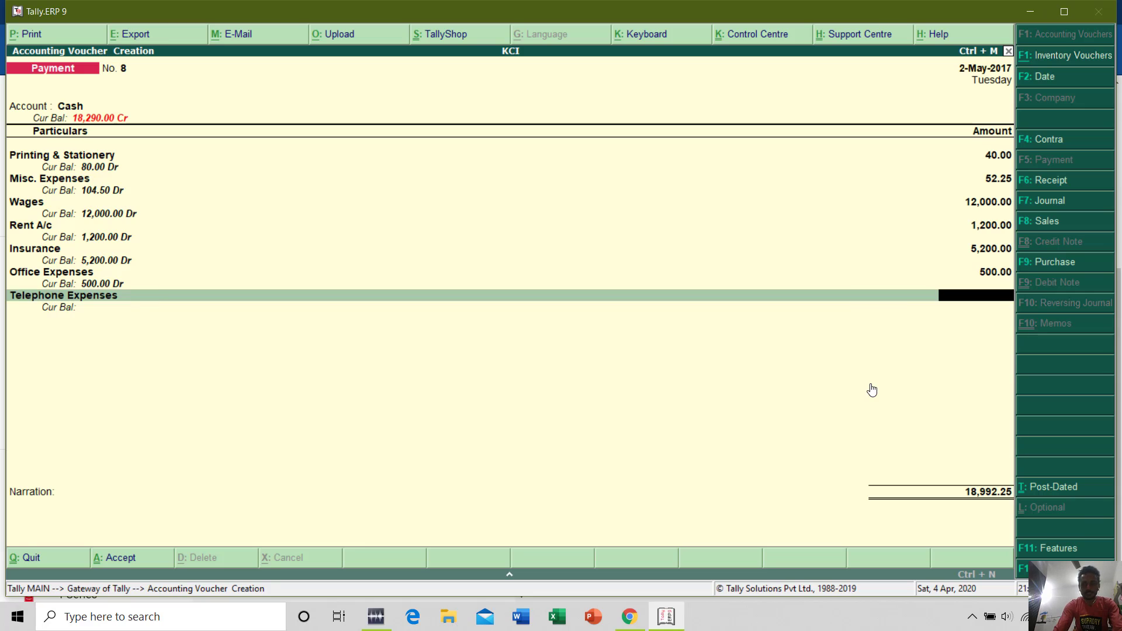
pyautogui.write('50')
pyautogui.press('Return')
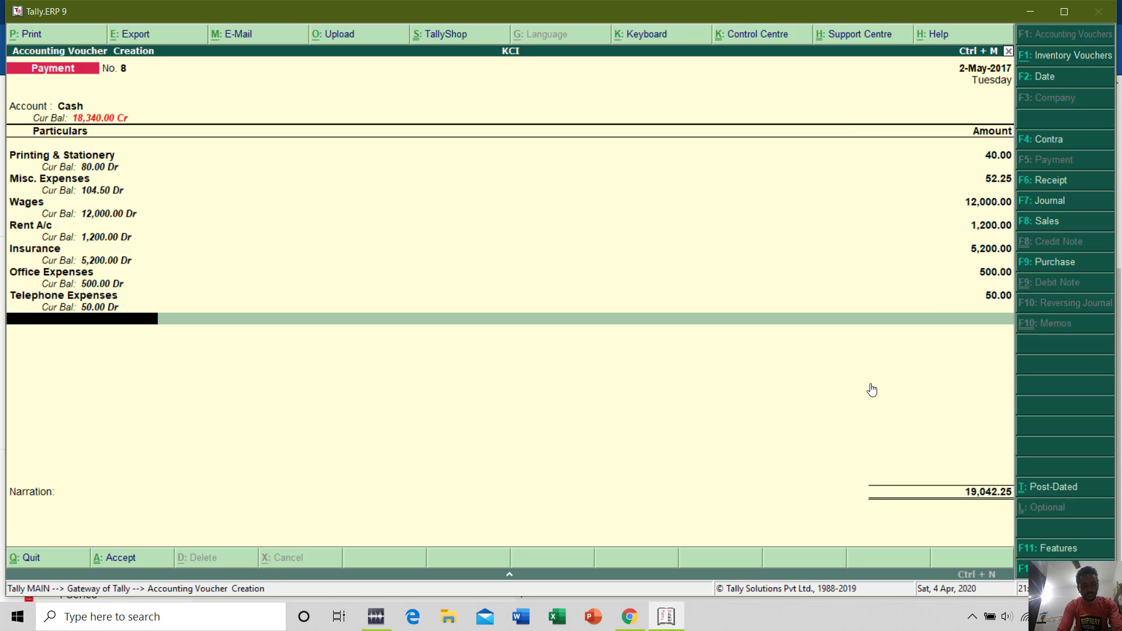
pyautogui.write('accou')
pyautogui.press('Return')
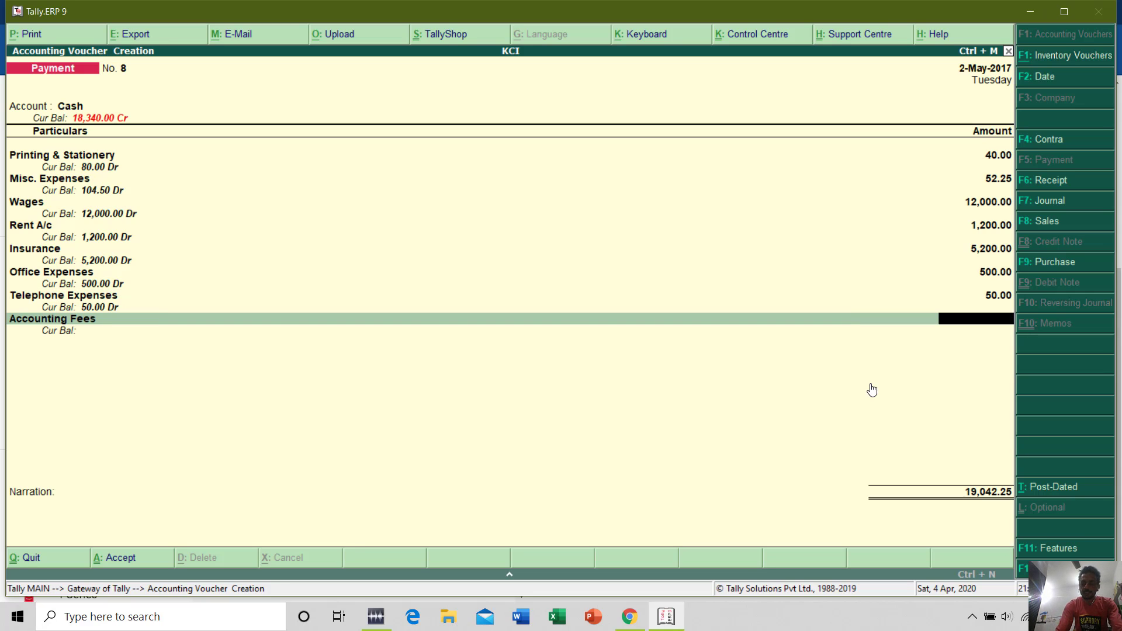
pyautogui.write('1500')
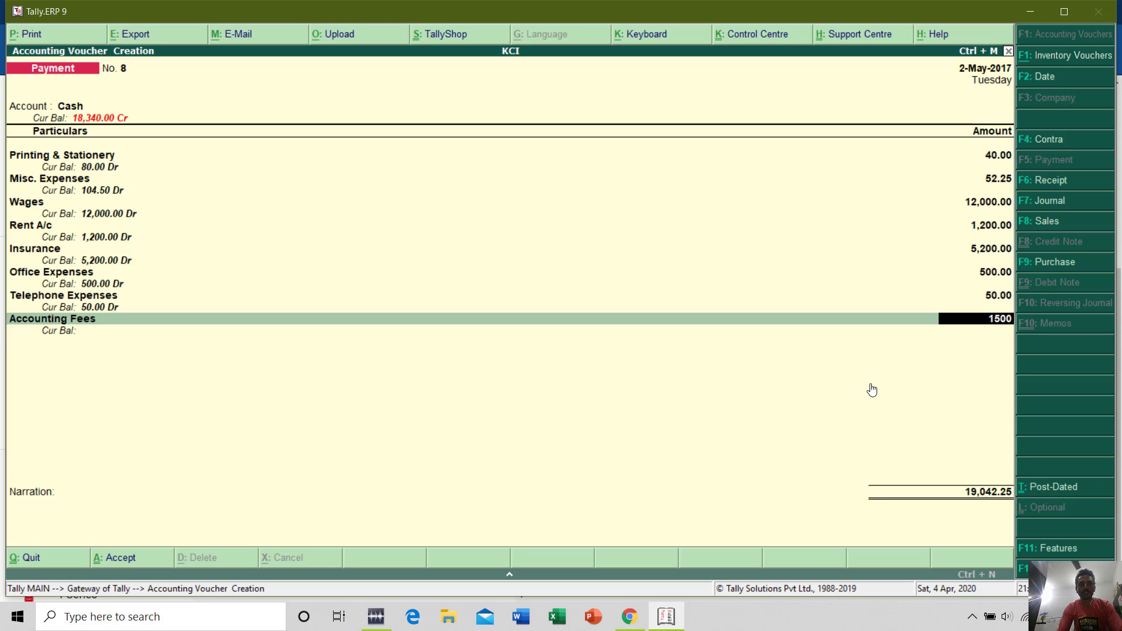
pyautogui.press('Return')
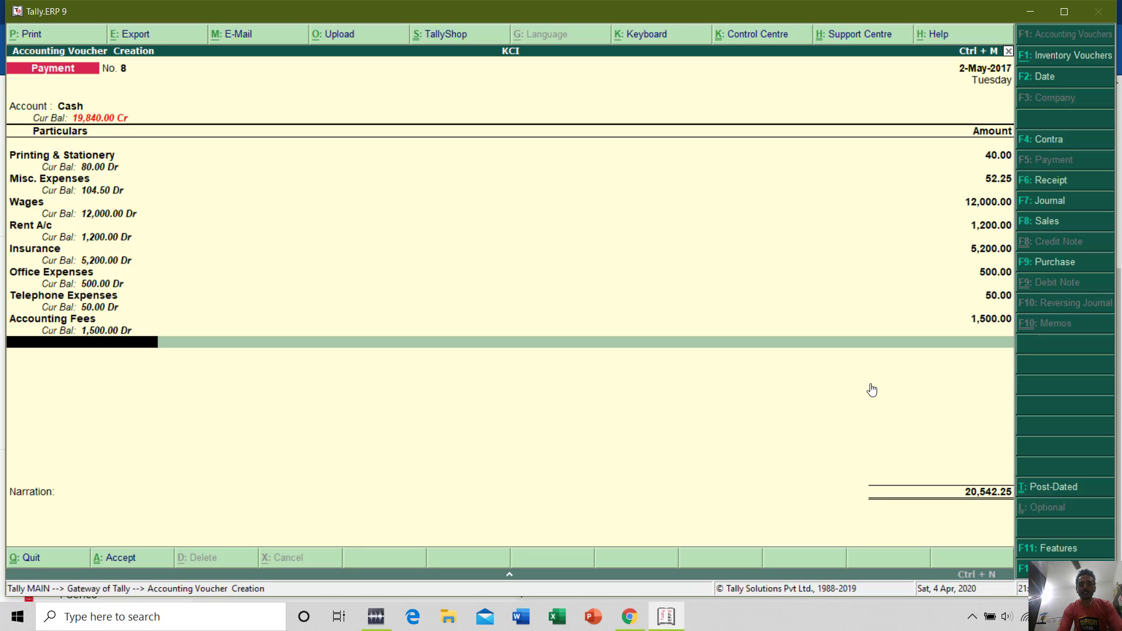
# Step: Save the payment voucher with an empty narration and return to the Gateway of Tally
pyautogui.press('Return')
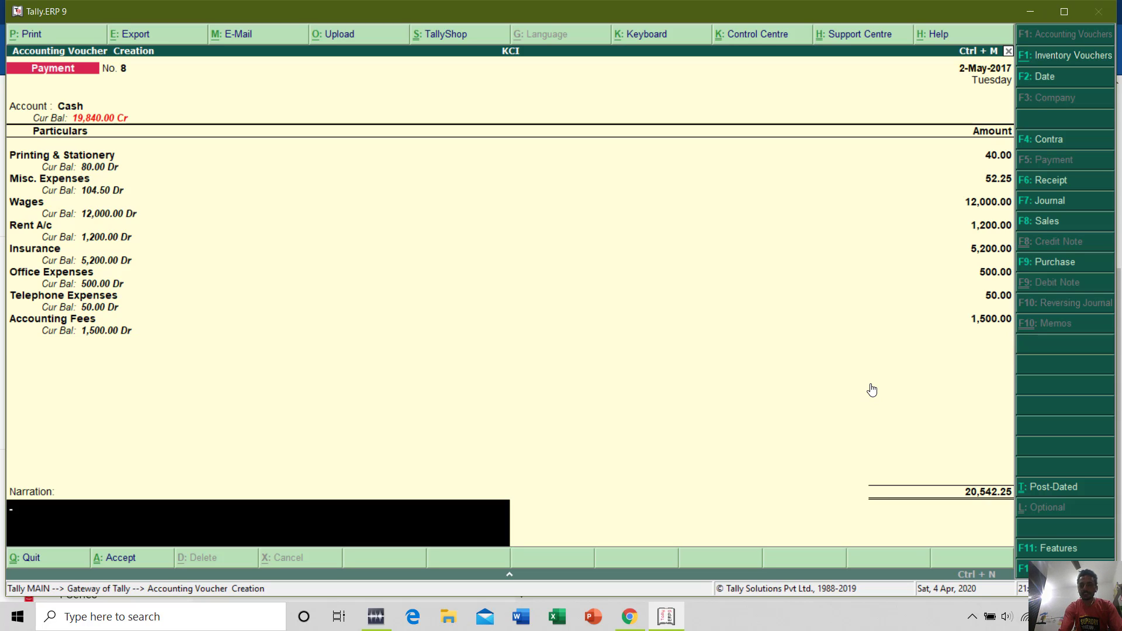
pyautogui.press('Return')
pyautogui.press('Return')
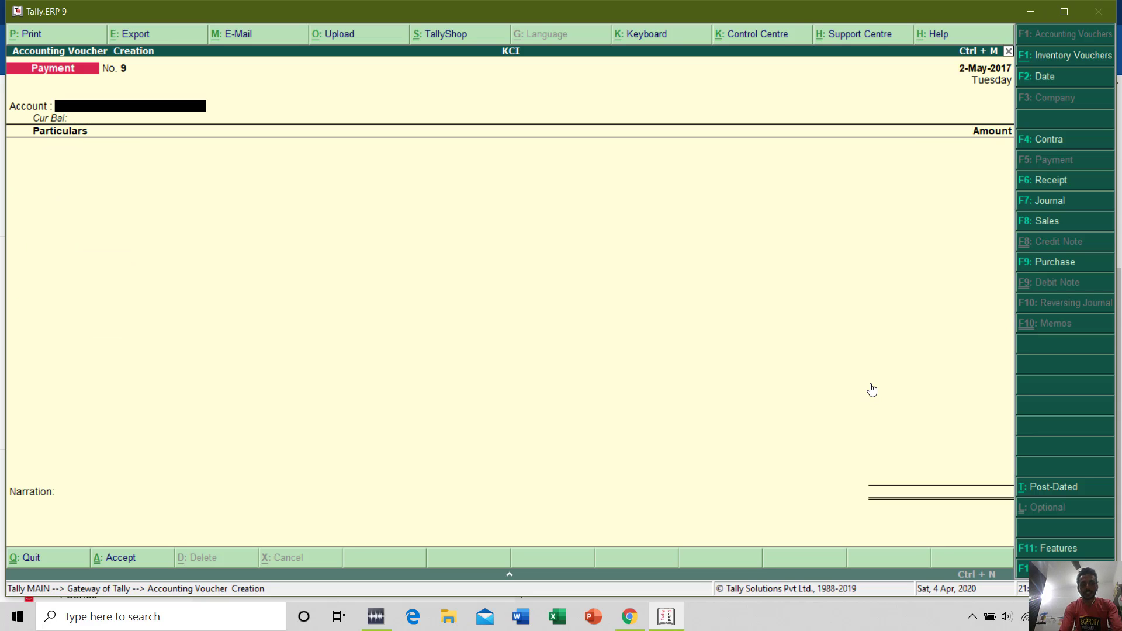
pyautogui.press('Escape')
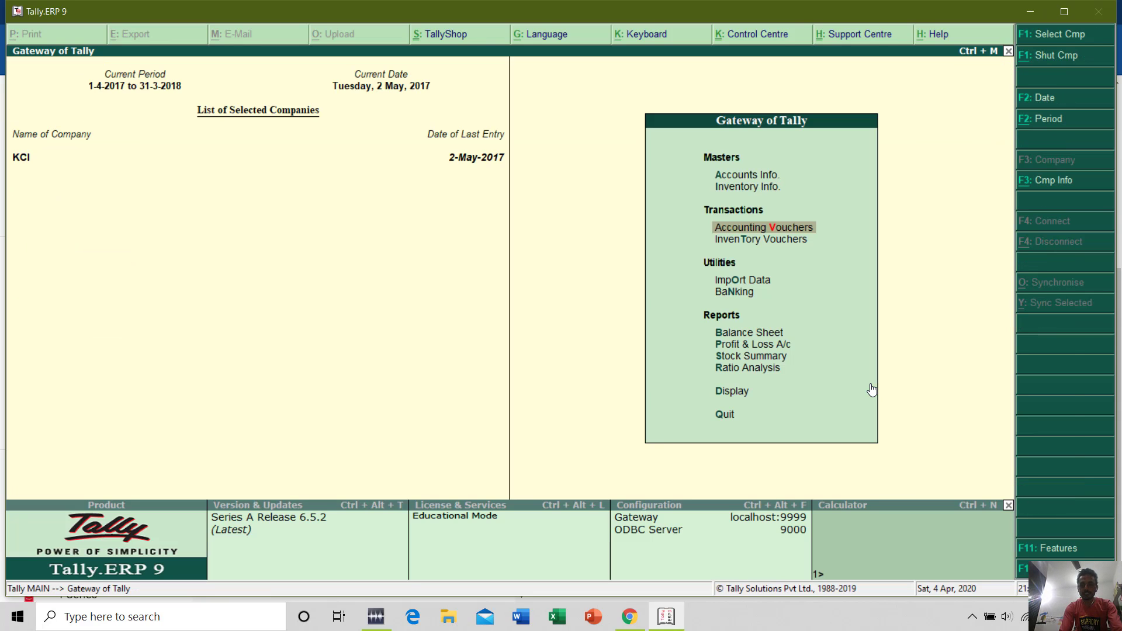
# Step: Display the Printing & Stationery ledger's vouchers from the account books, and return to the Gateway of Tally
pyautogui.press('Down')
pyautogui.press('Down')
pyautogui.press('Down')
pyautogui.press('Down')
pyautogui.press('Down')
pyautogui.press('Down')
pyautogui.press('Down')
pyautogui.press('Down')
pyautogui.press('Return')
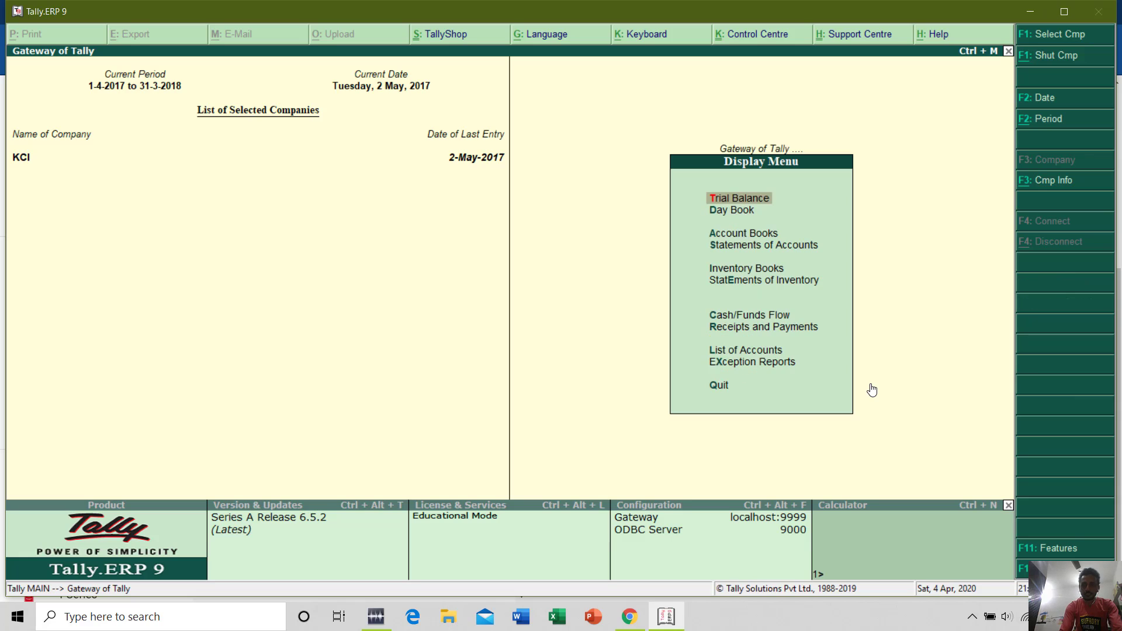
pyautogui.press('Down')
pyautogui.press('Down')
pyautogui.press('Return')
pyautogui.press('Down')
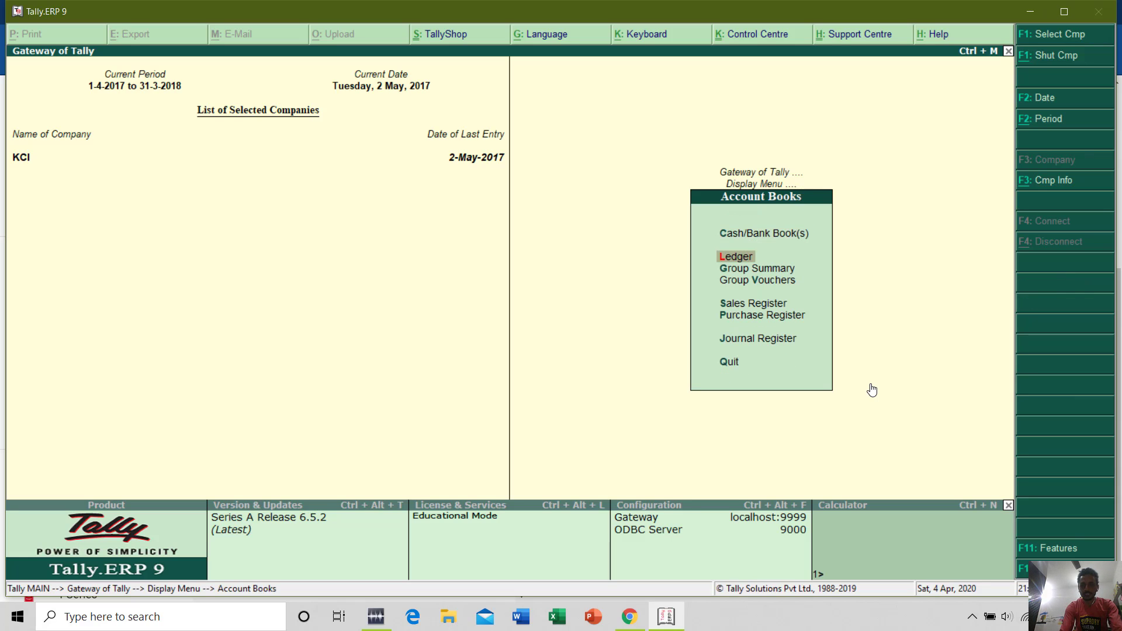
pyautogui.press('Down')
pyautogui.press('Up')
pyautogui.press('Return')
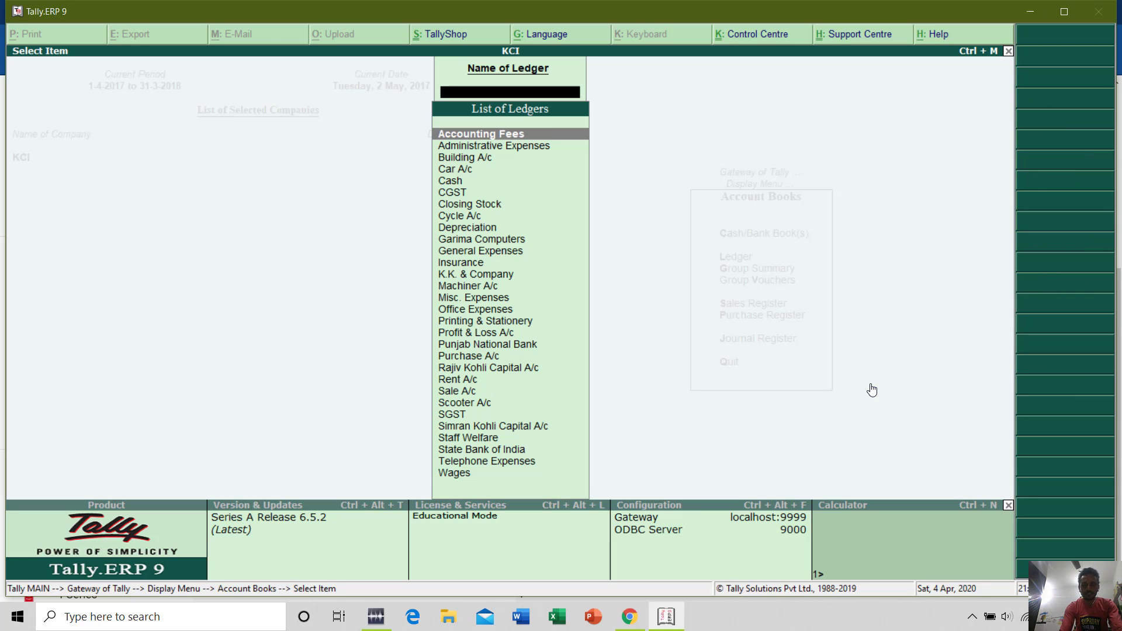
pyautogui.write('pr')
pyautogui.press('Down')
pyautogui.press('Return')
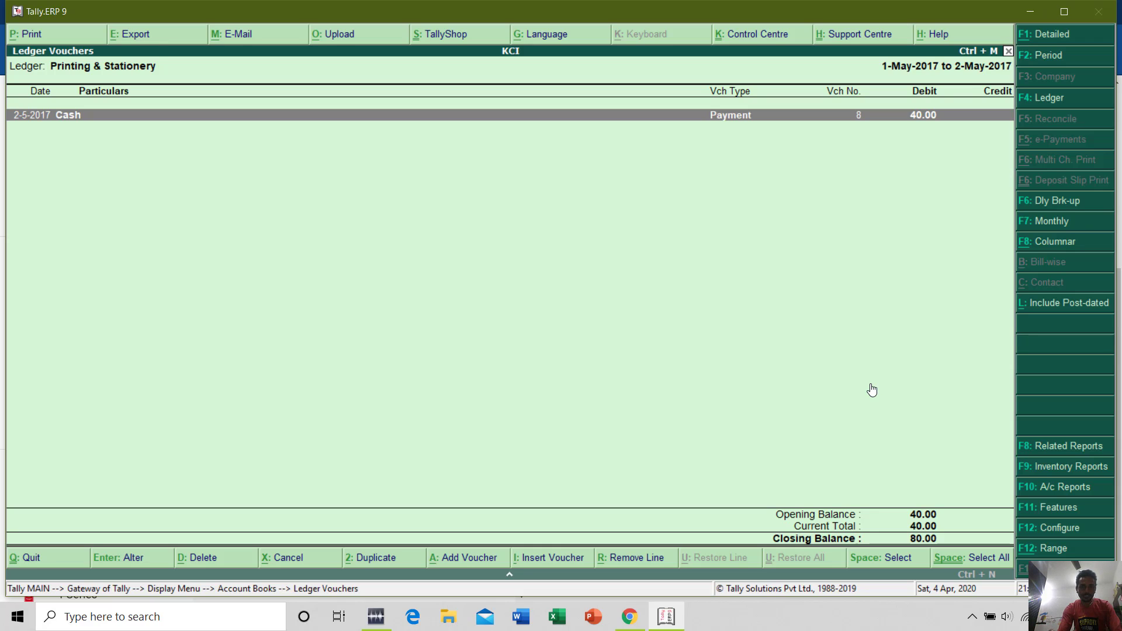
pyautogui.press('Escape')
pyautogui.press('Escape')
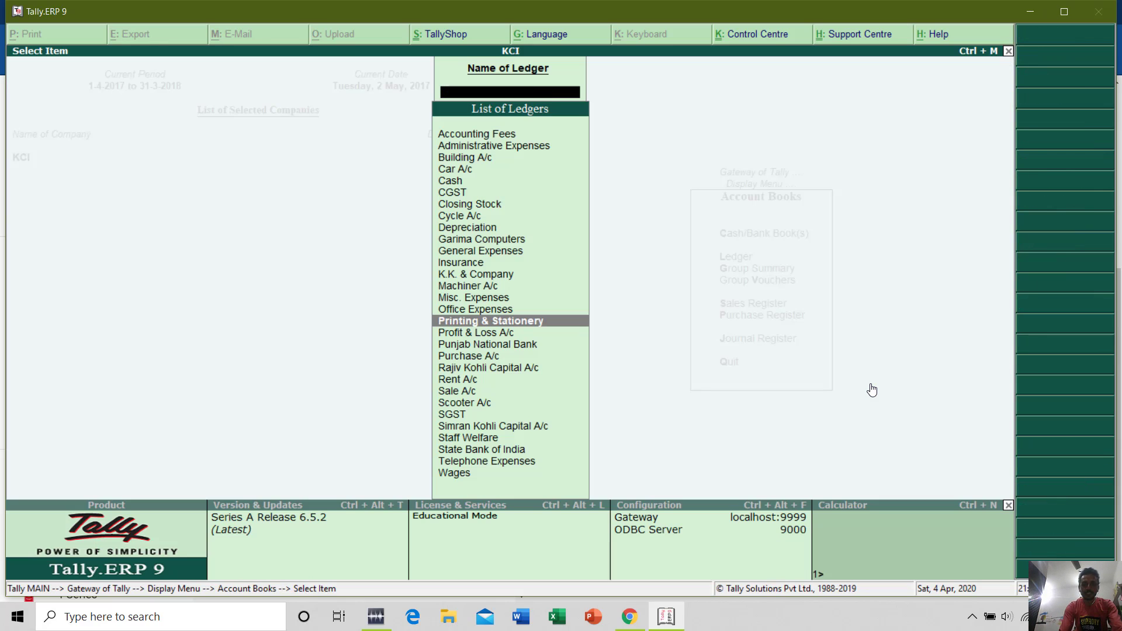
pyautogui.press('Escape')
# Step: Start creating multiple ledgers under the Sundry Creditors group
pyautogui.press('Up')
pyautogui.press('Up')
pyautogui.press('Up')
pyautogui.press('Up')
pyautogui.press('Up')
pyautogui.press('Up')
pyautogui.press('Up')
pyautogui.press('Up')
pyautogui.press('Up')
pyautogui.press('Up')
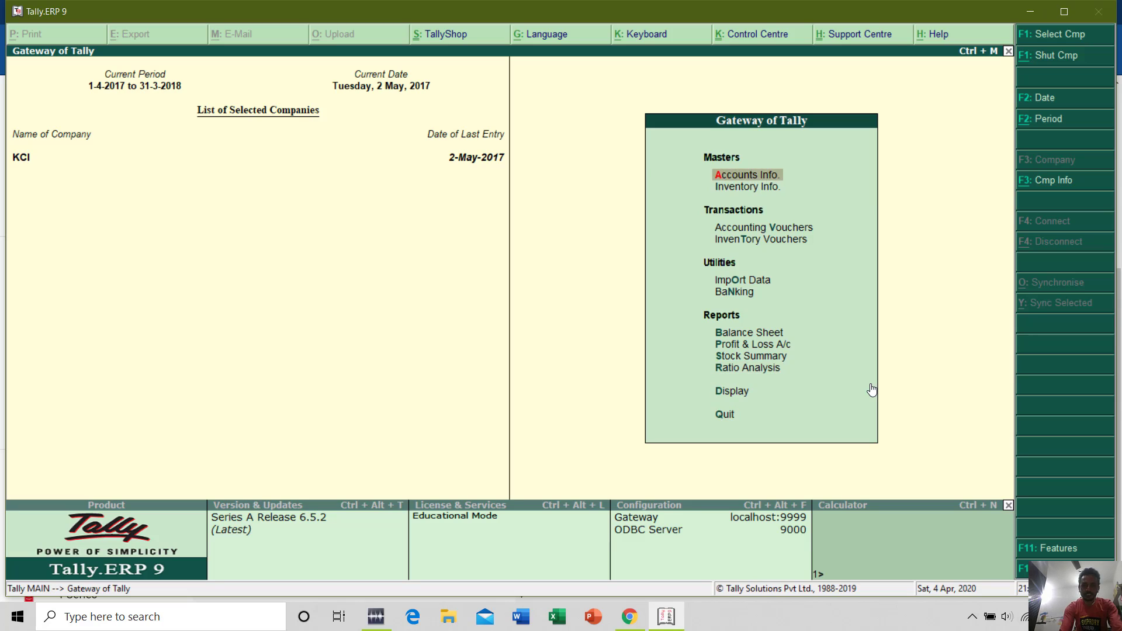
pyautogui.press('Return')
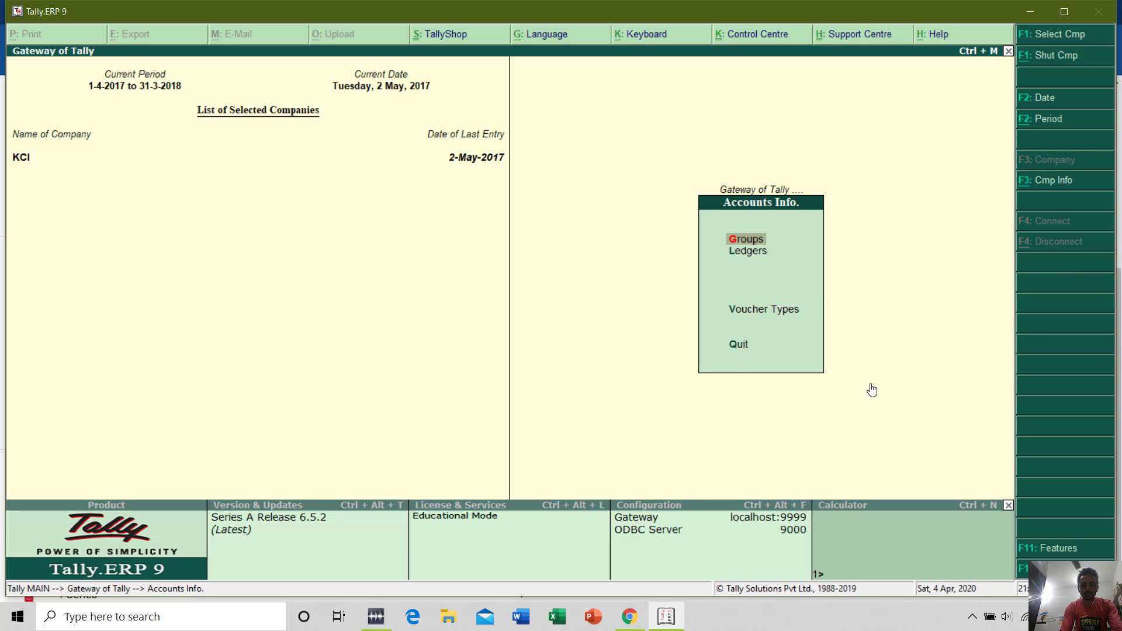
pyautogui.press('Down')
pyautogui.press('Return')
pyautogui.press('Down')
pyautogui.press('Down')
pyautogui.press('Down')
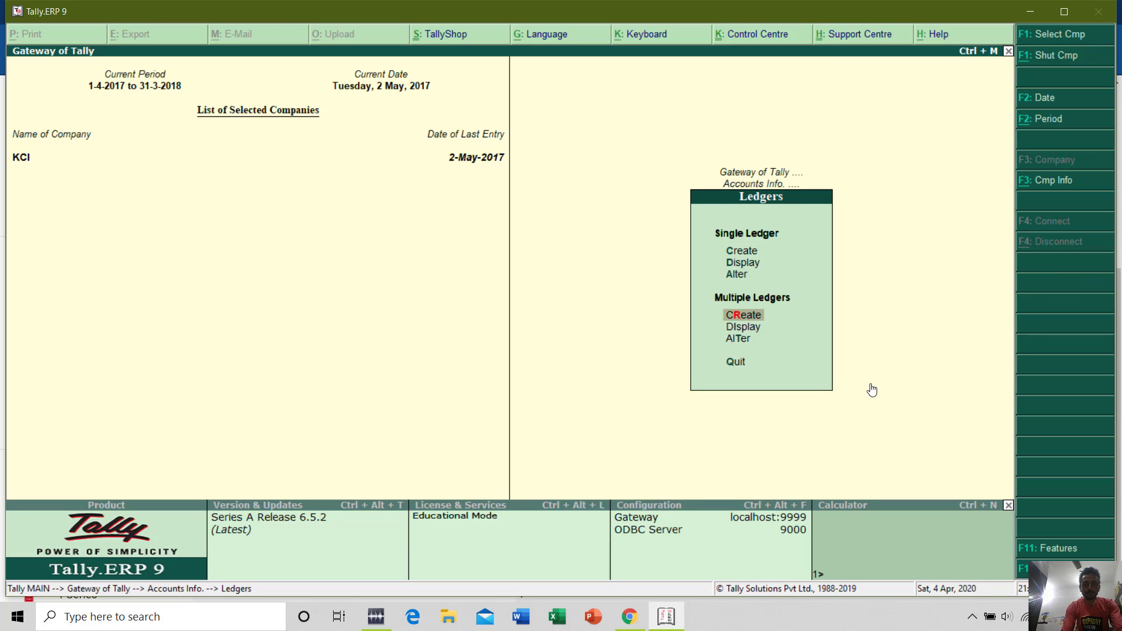
pyautogui.press('Return')
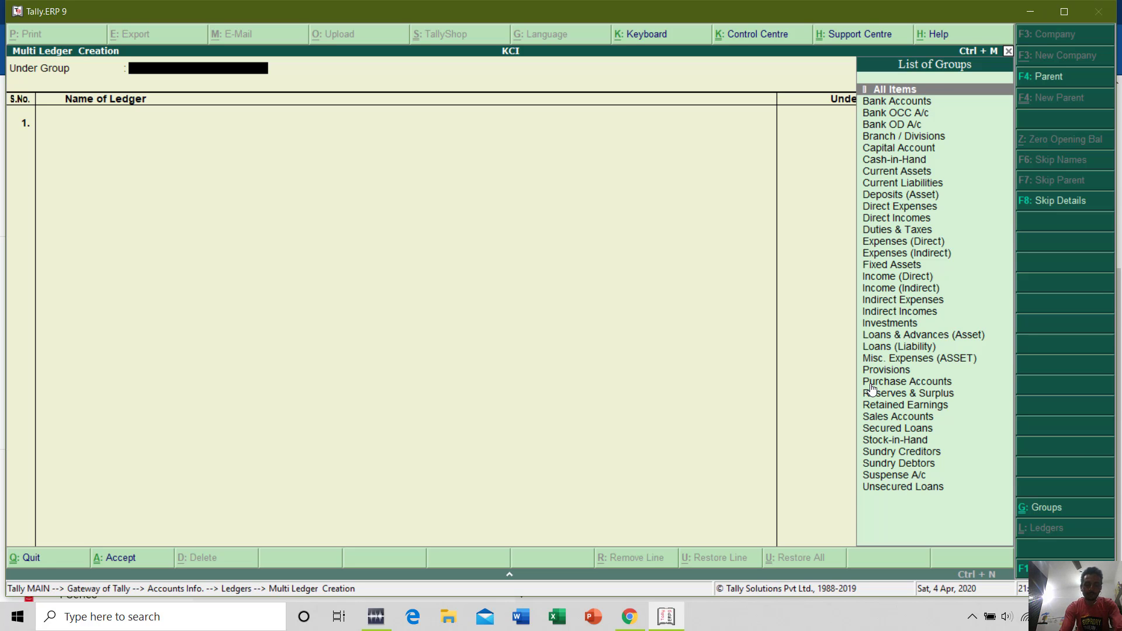
pyautogui.write('Sund')
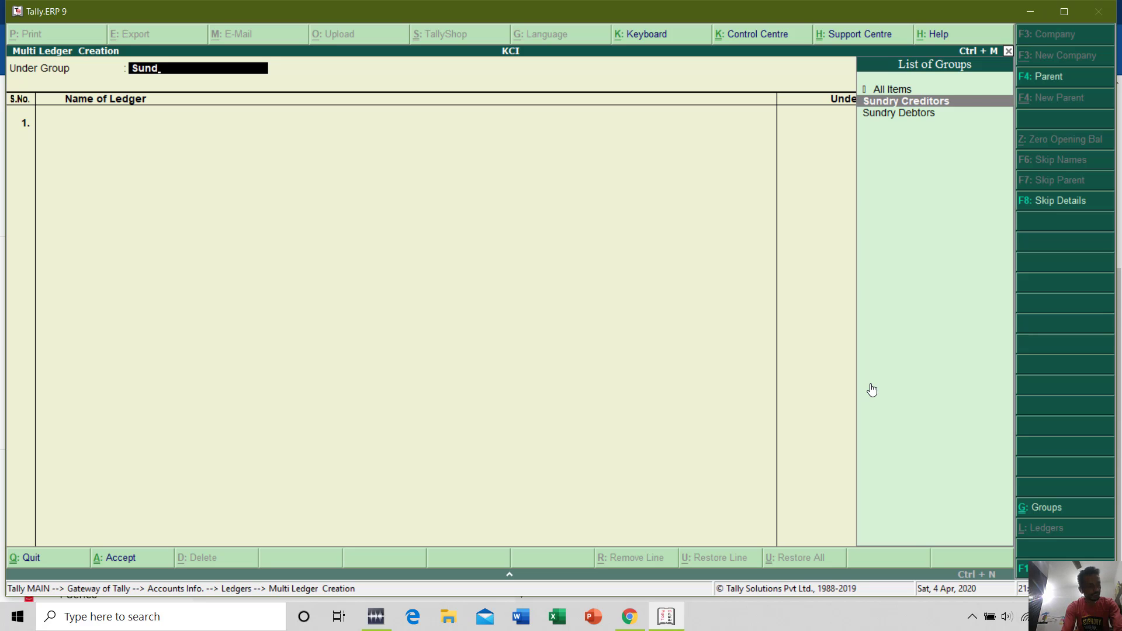
pyautogui.press('Return')
# Step: Enter the ledgers City Traders and Thomas Trading under Sundry Creditors, leaving their opening balances blank
pyautogui.write('City Tra')
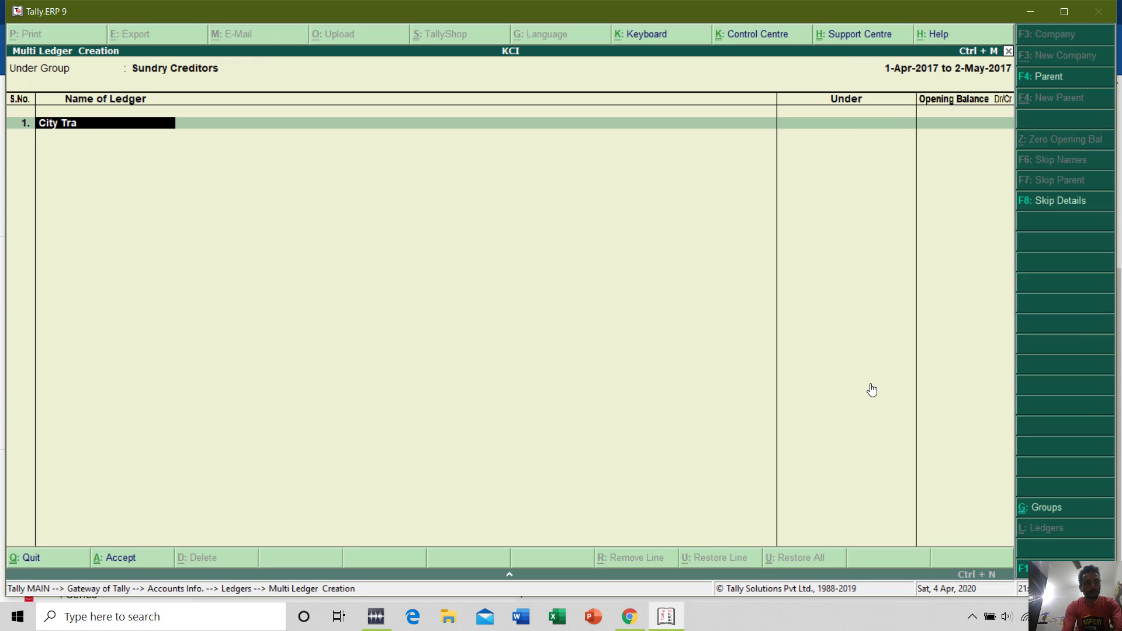
pyautogui.write('ders')
pyautogui.press('Return')
pyautogui.press('Return')
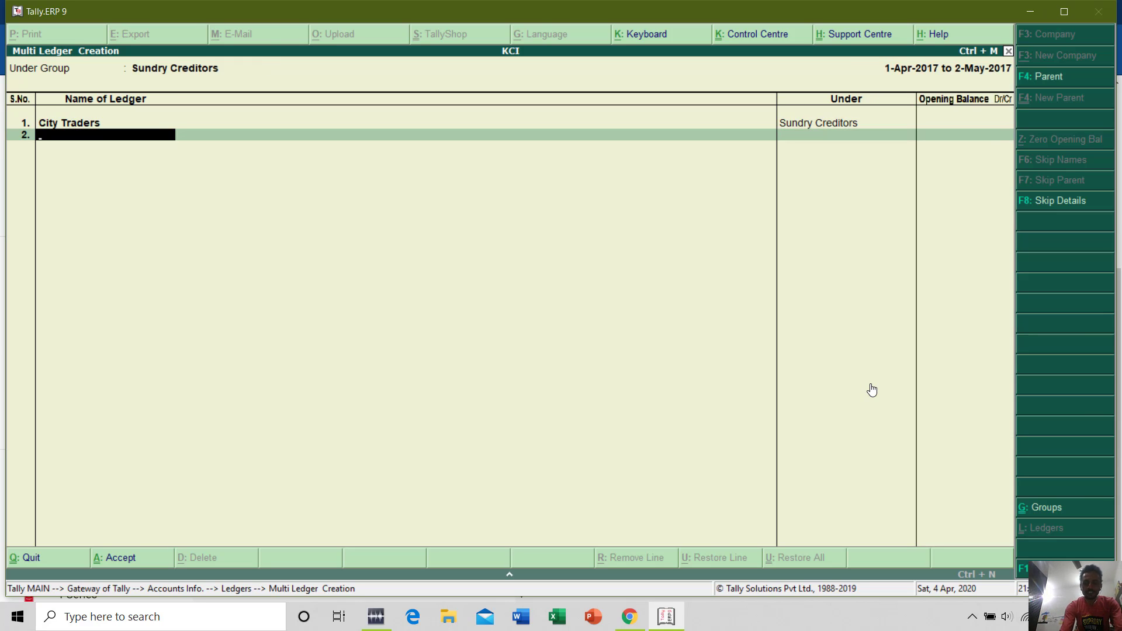
pyautogui.press('BackSpace')
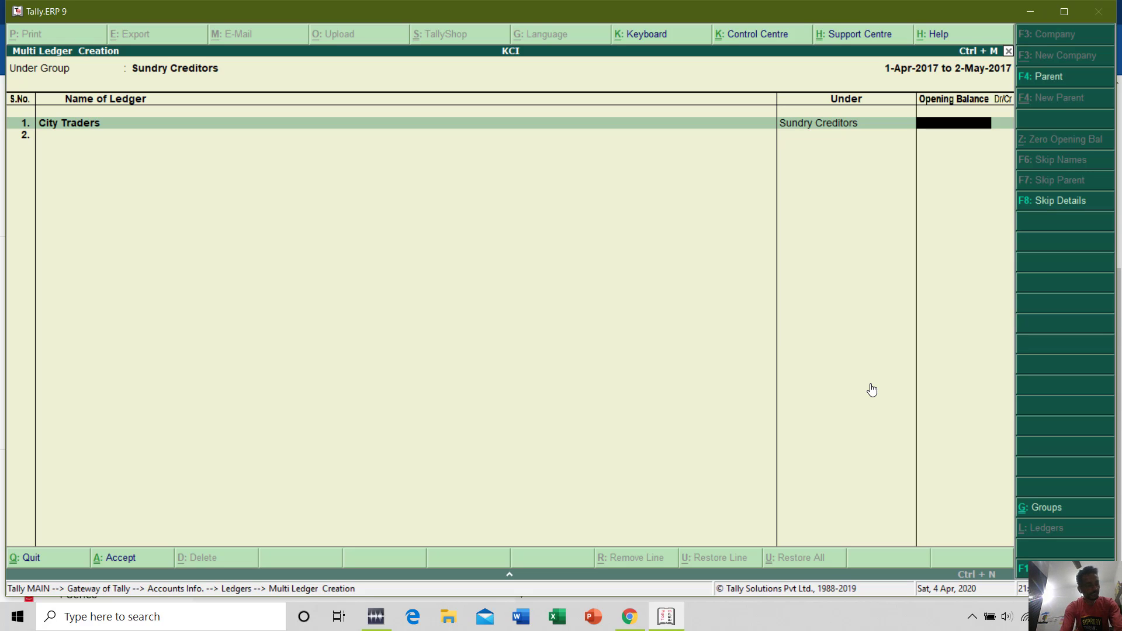
pyautogui.press('Return')
pyautogui.write('Thoma')
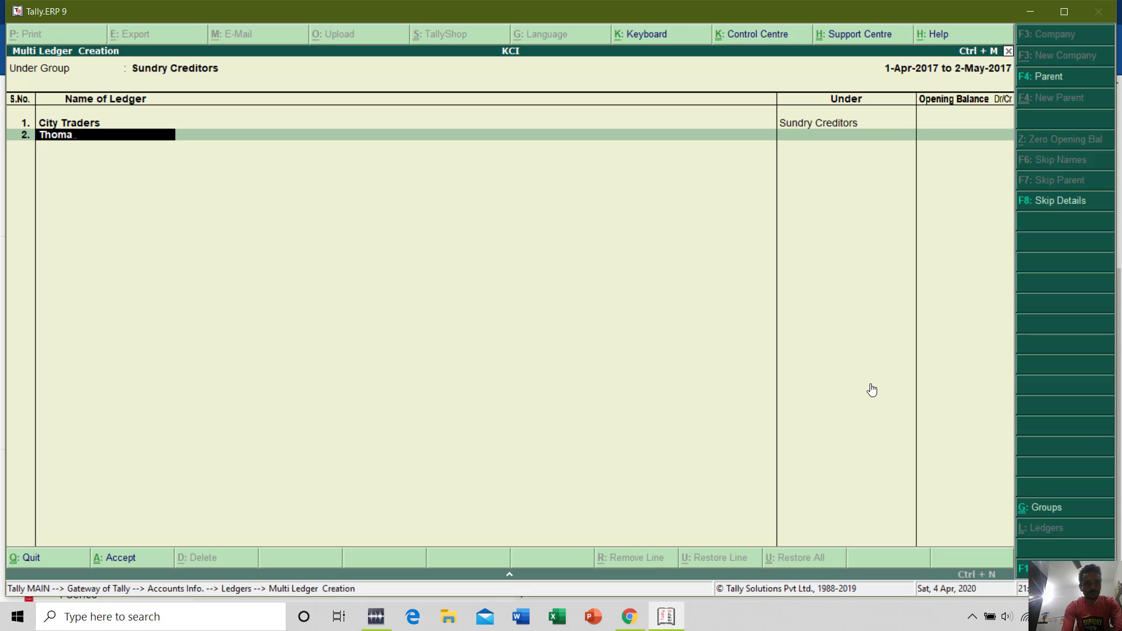
pyautogui.write('s Trading')
pyautogui.press('Return')
pyautogui.press('Return')
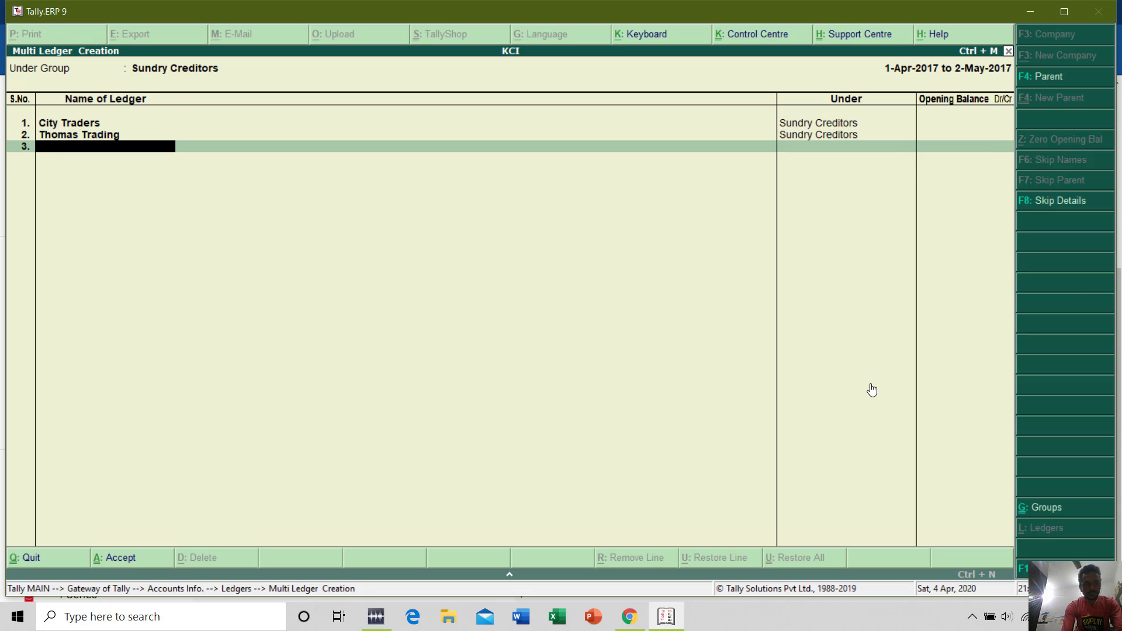
# Step: Add the ledger Key Food Trading Co. under Sundry Creditors with a blank opening balance, and save the multiple ledgers
pyautogui.write('Keys')
pyautogui.press('BackSpace')
pyautogui.write('Food Trading Co.')
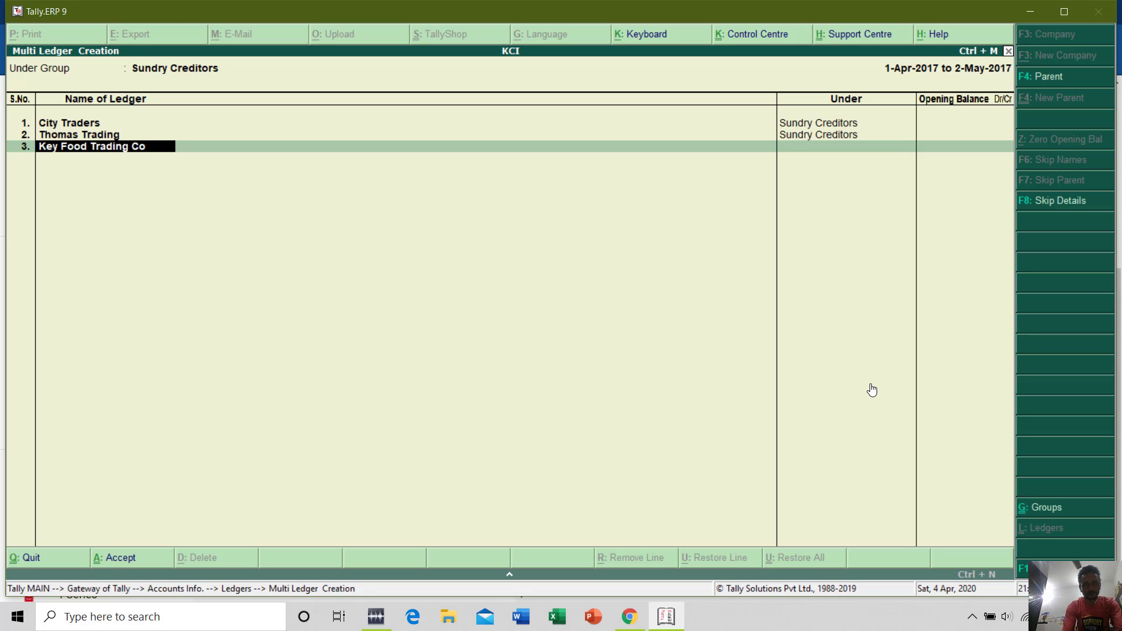
pyautogui.press('Return')
pyautogui.press('Return')
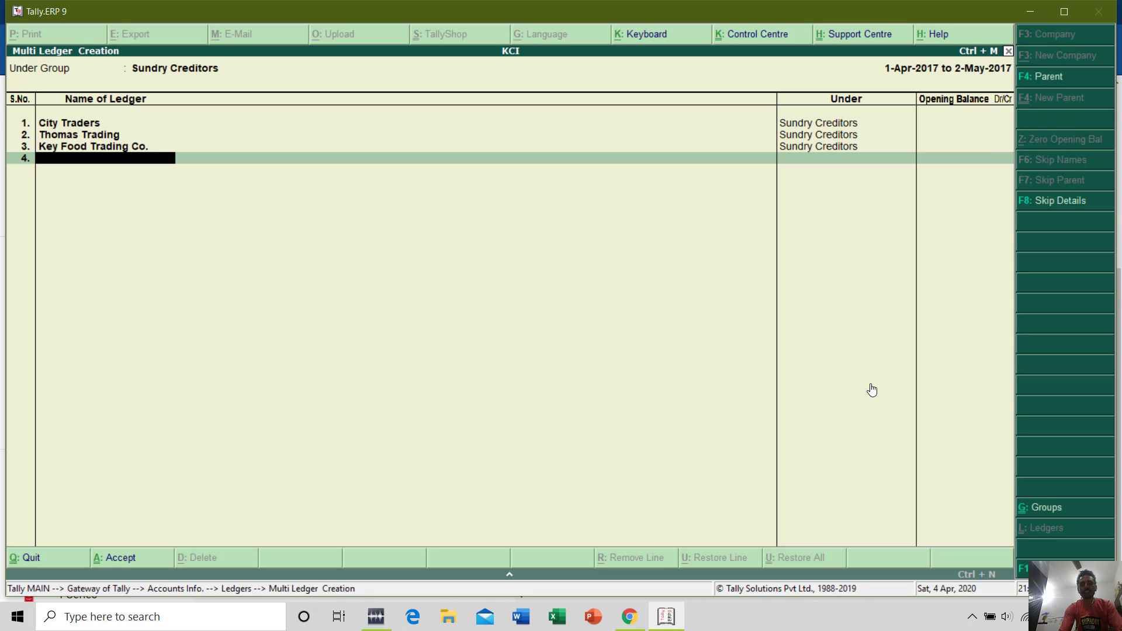
pyautogui.press('Return')
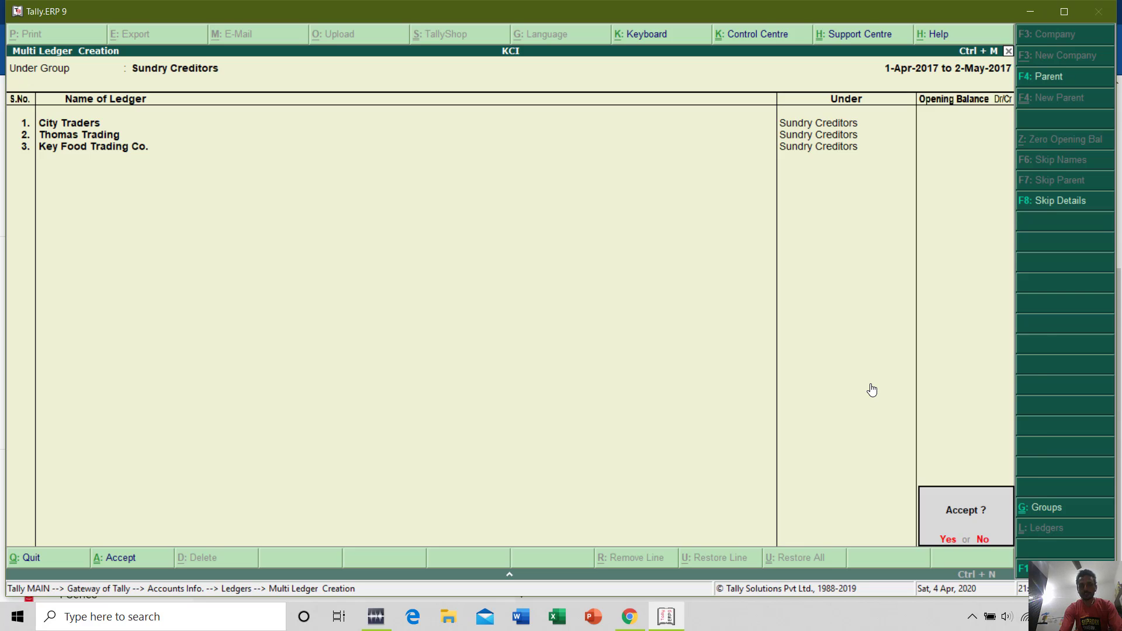
pyautogui.press('Return')
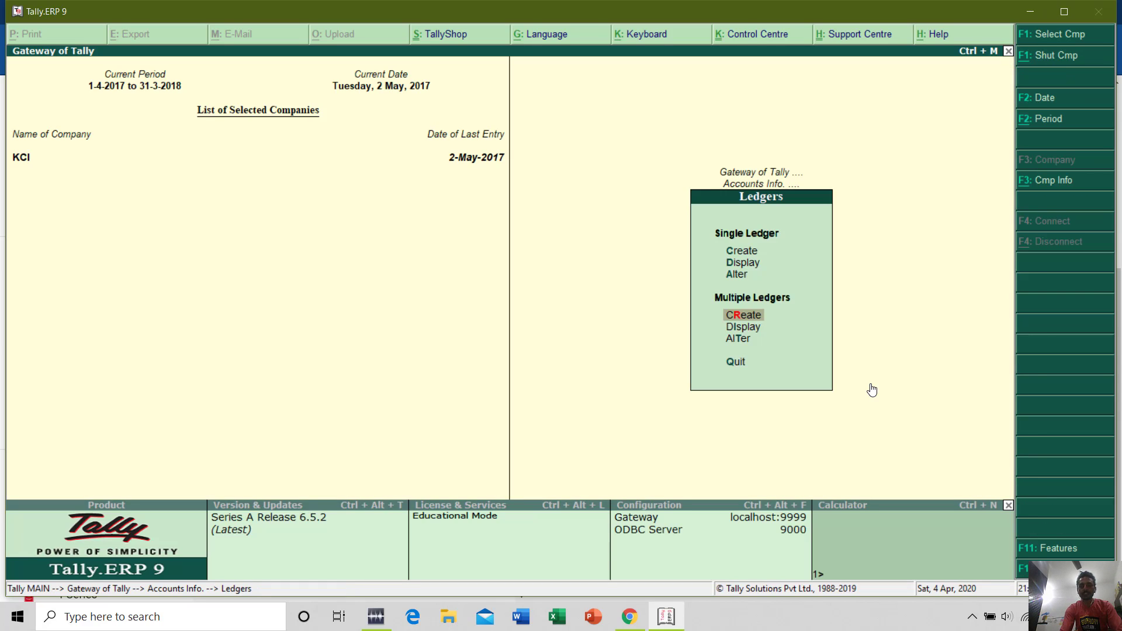
# Step: Start a new single ledger named Krishna Traders, leaving its alias blank
pyautogui.press('Up')
pyautogui.press('Up')
pyautogui.press('Up')
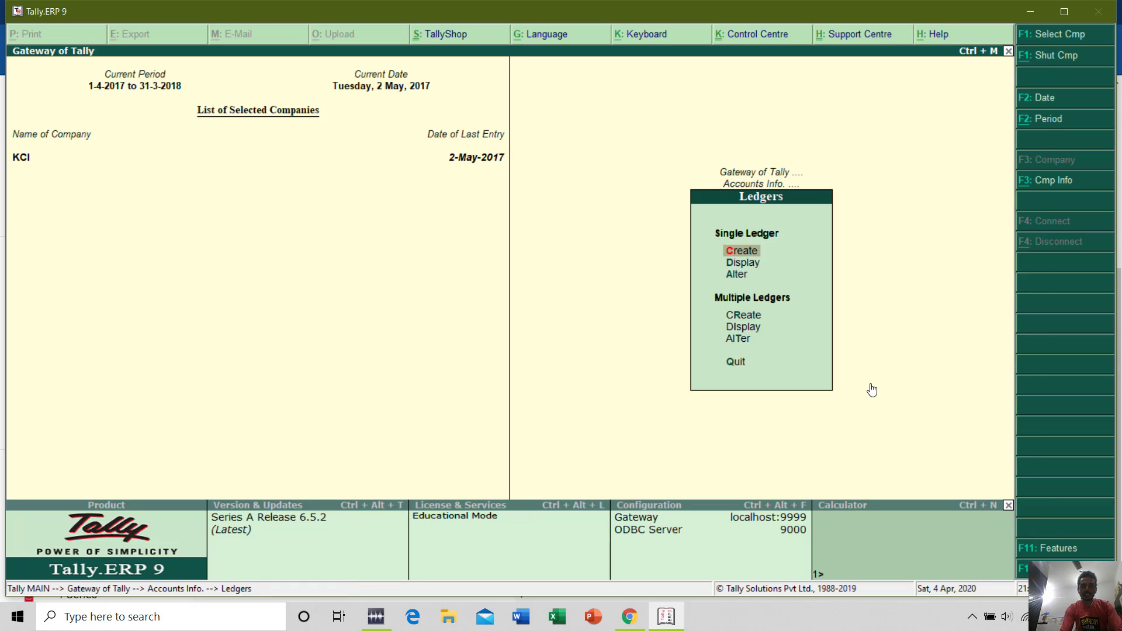
pyautogui.press('Down')
pyautogui.press('Down')
pyautogui.press('Down')
pyautogui.press('Up')
pyautogui.press('Up')
pyautogui.press('Up')
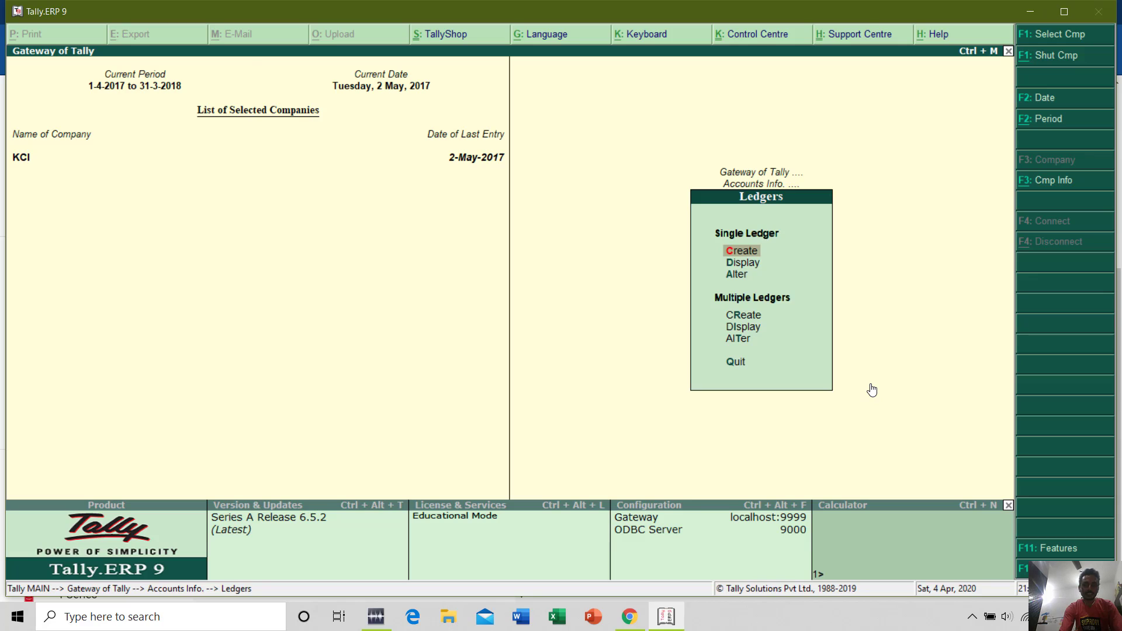
pyautogui.press('Return')
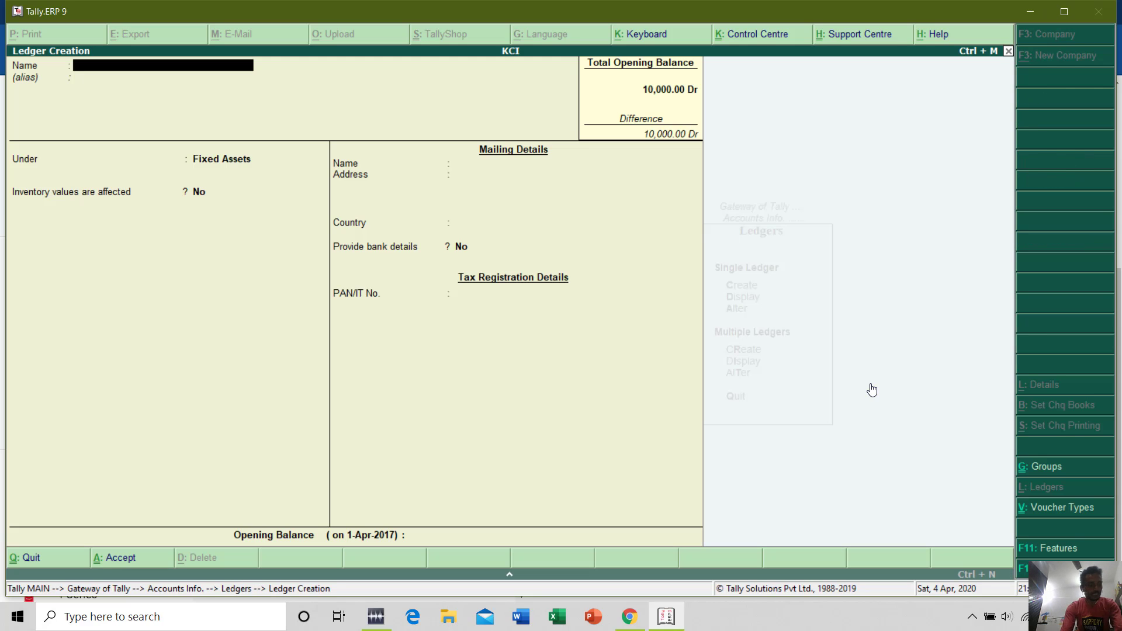
pyautogui.write('Krishan')
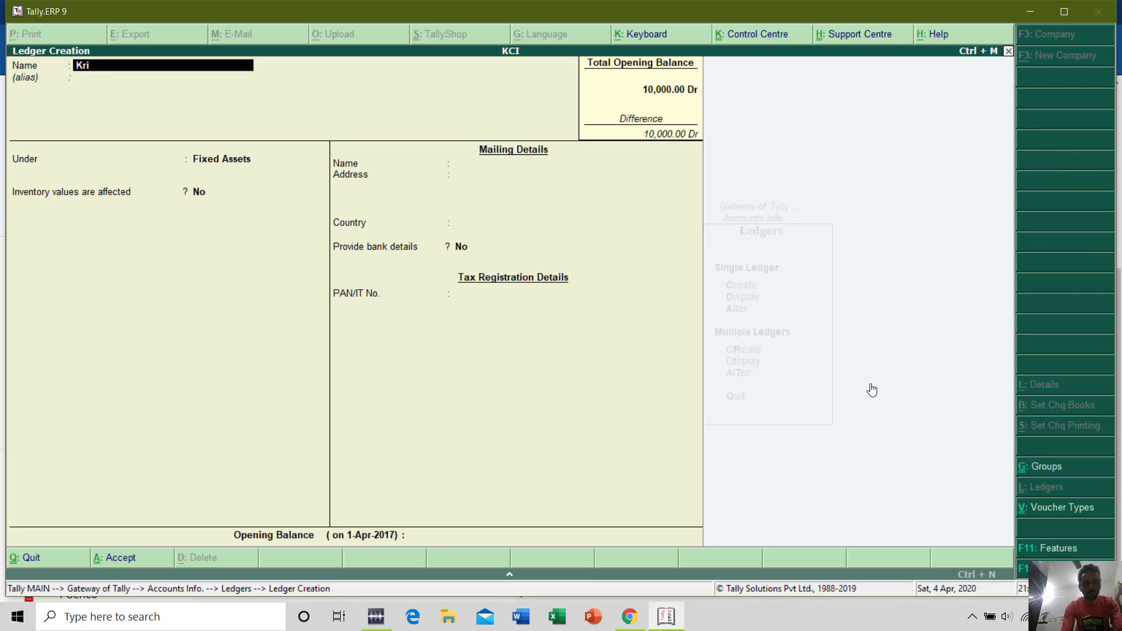
pyautogui.press('BackSpace')
pyautogui.press('BackSpace')
pyautogui.write('na Traders')
pyautogui.press('Return')
pyautogui.press('Return')
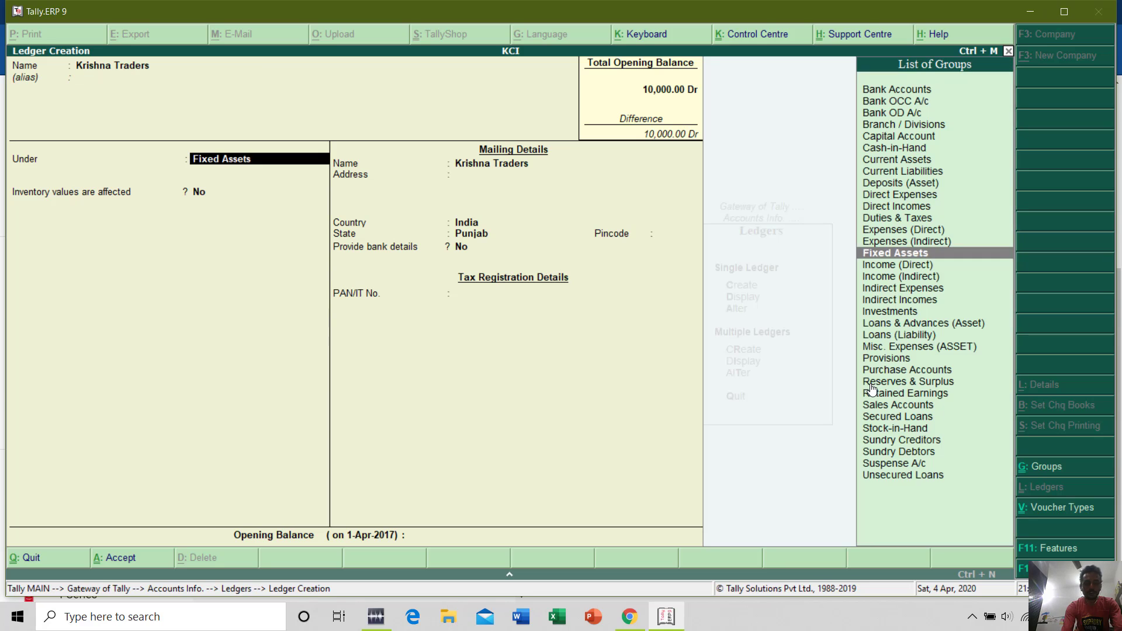
# Step: Place Krishna Traders under Sundry Debtors, with bill-by-bill balances and inventory values affected both kept at No
pyautogui.write('Sund')
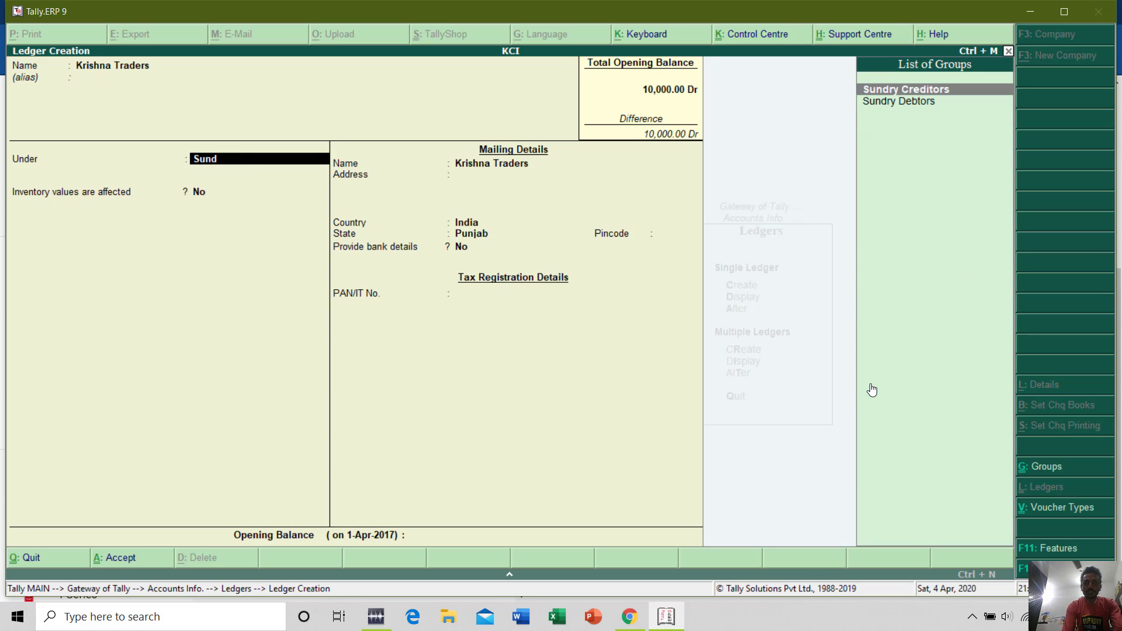
pyautogui.press('Down')
pyautogui.press('Return')
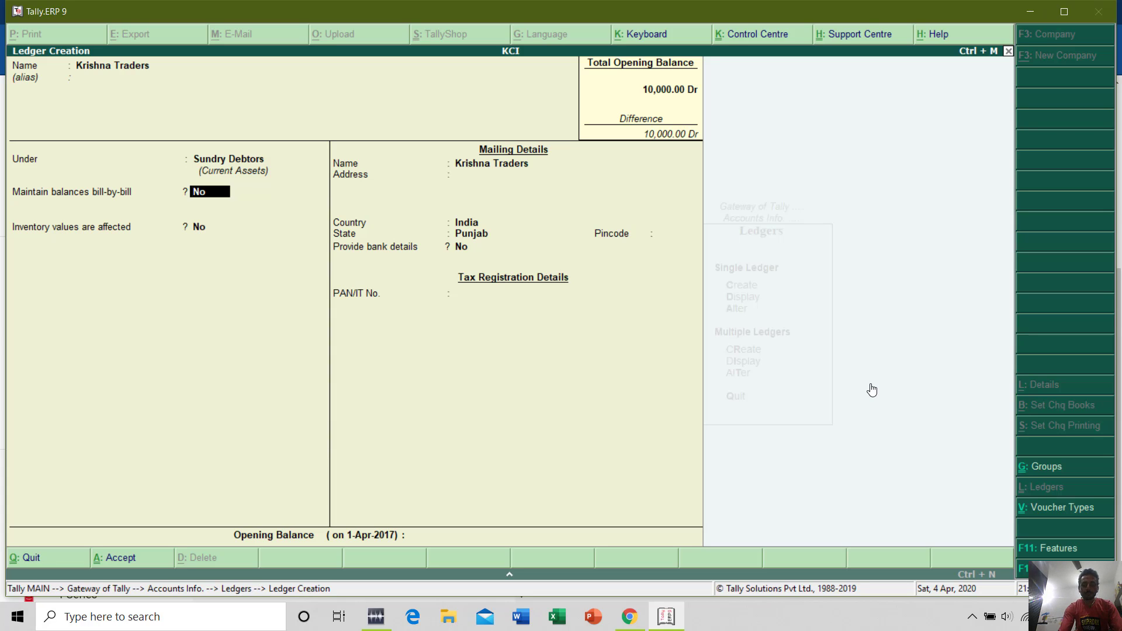
pyautogui.press('Return')
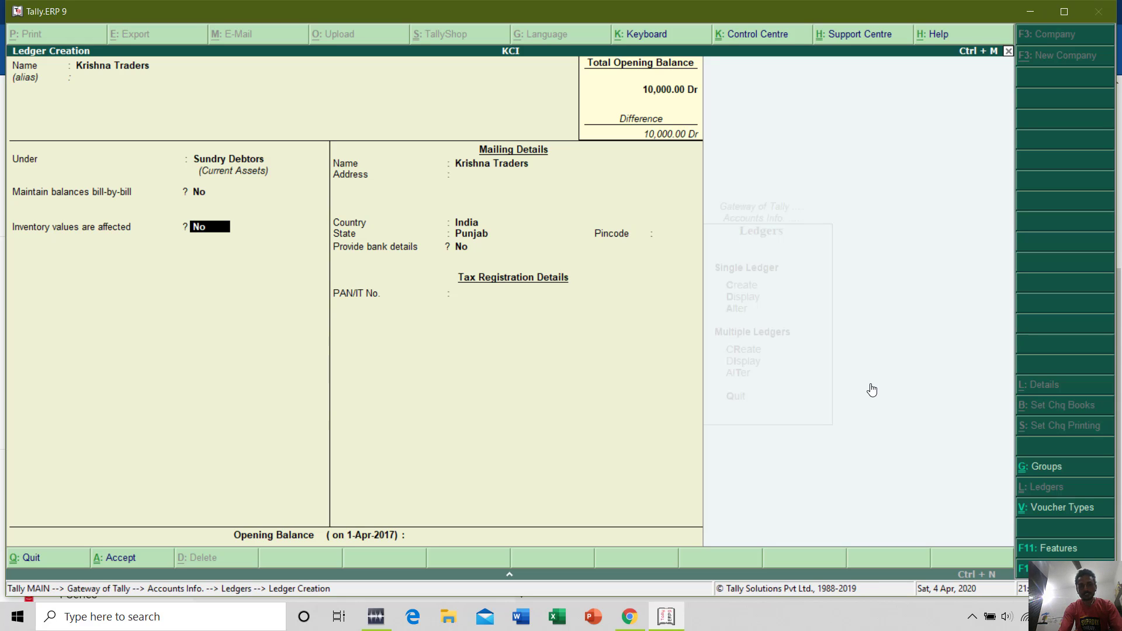
pyautogui.press('Return')
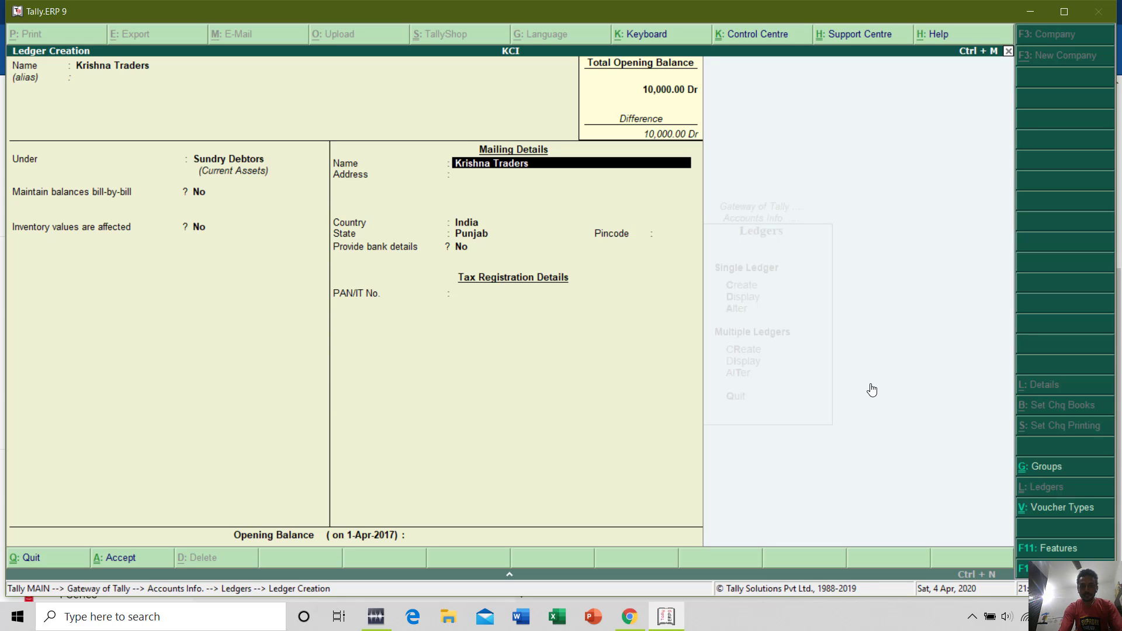
# Step: Accept the default mailing details and no bank details for Krishna Traders, save the ledger with blank tax details, and leave ledger creation
pyautogui.press('Return')
pyautogui.press('Return')
pyautogui.press('Return')
pyautogui.press('Return')
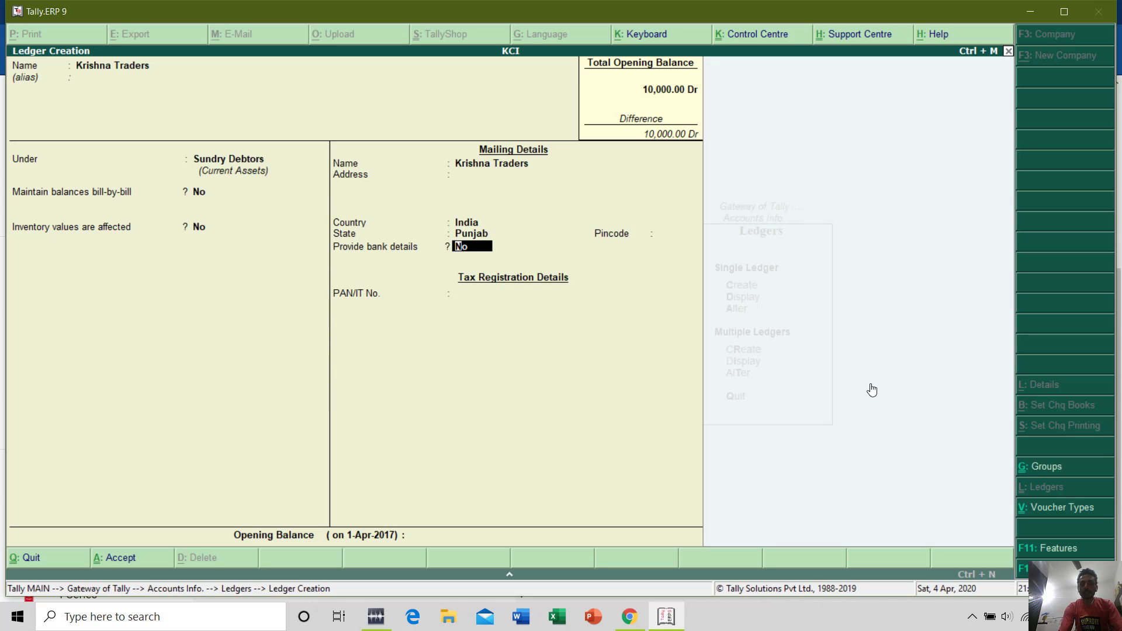
pyautogui.press('Return')
pyautogui.press('Return')
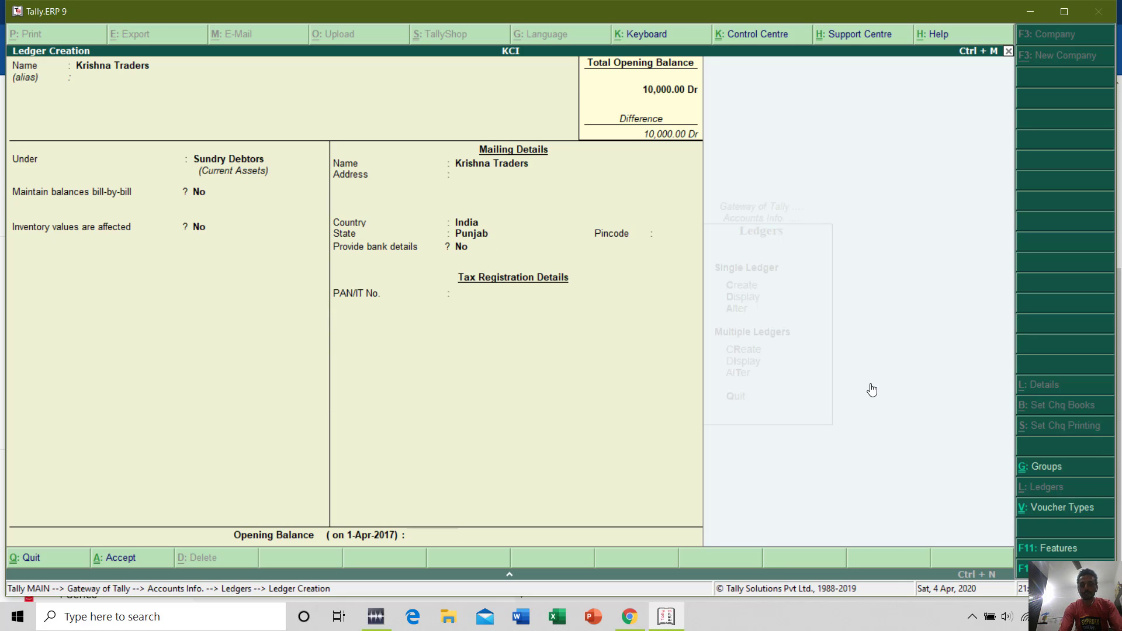
pyautogui.press('Return')
pyautogui.press('Escape')
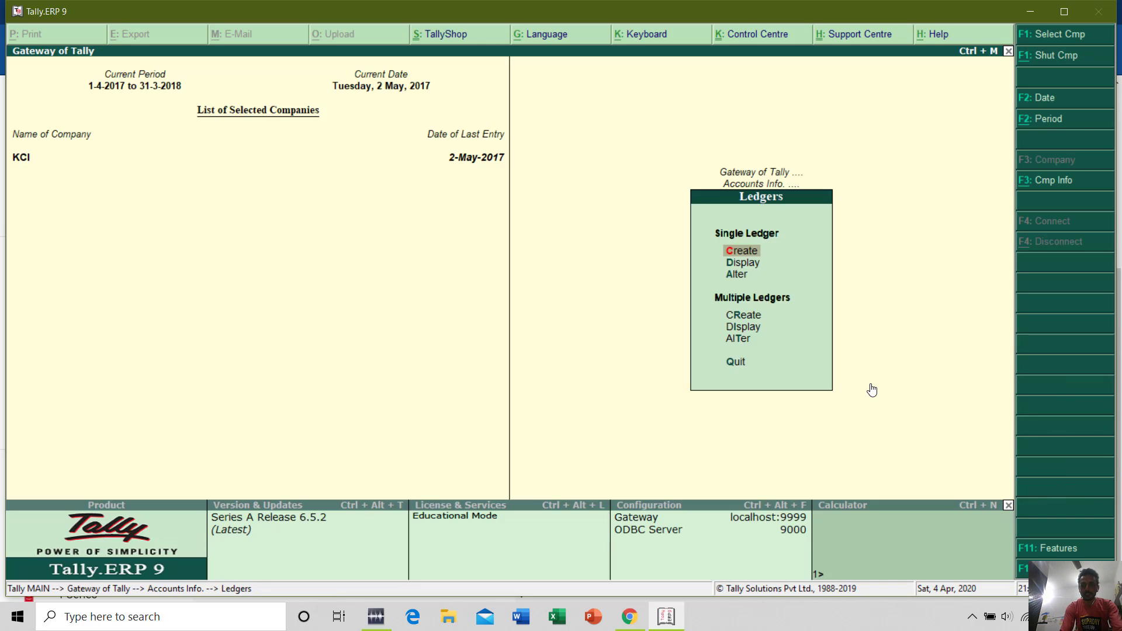
# Step: Start creating multiple ledgers under the Sundry Debtors group
pyautogui.press('Down')
pyautogui.press('Down')
pyautogui.press('Down')
pyautogui.press('Return')
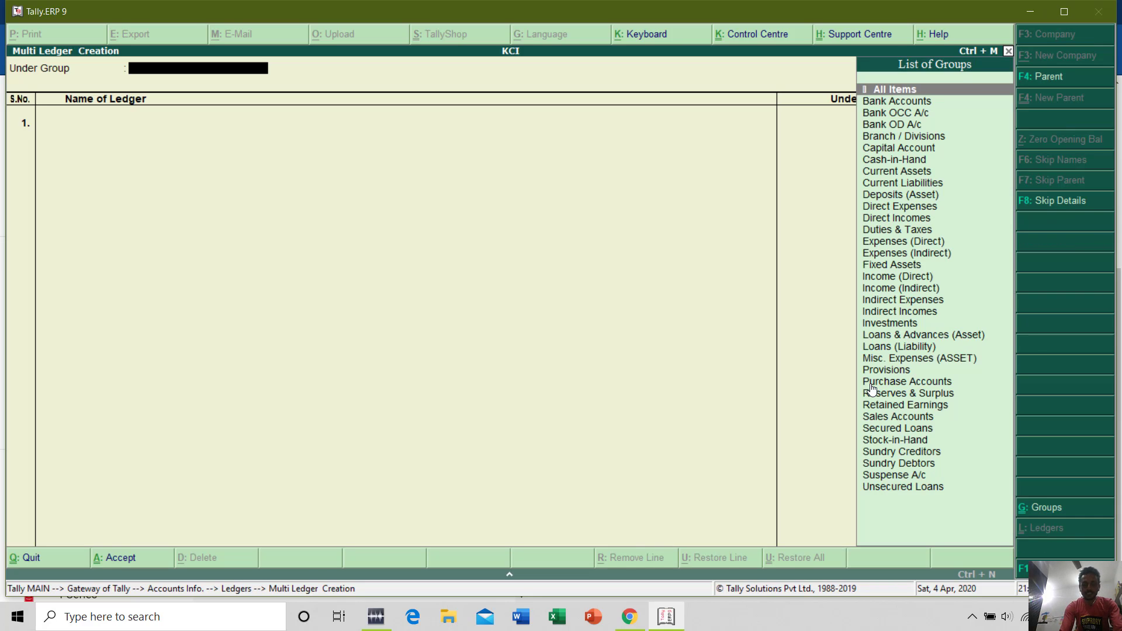
pyautogui.write('sund')
pyautogui.press('Down')
pyautogui.press('Return')
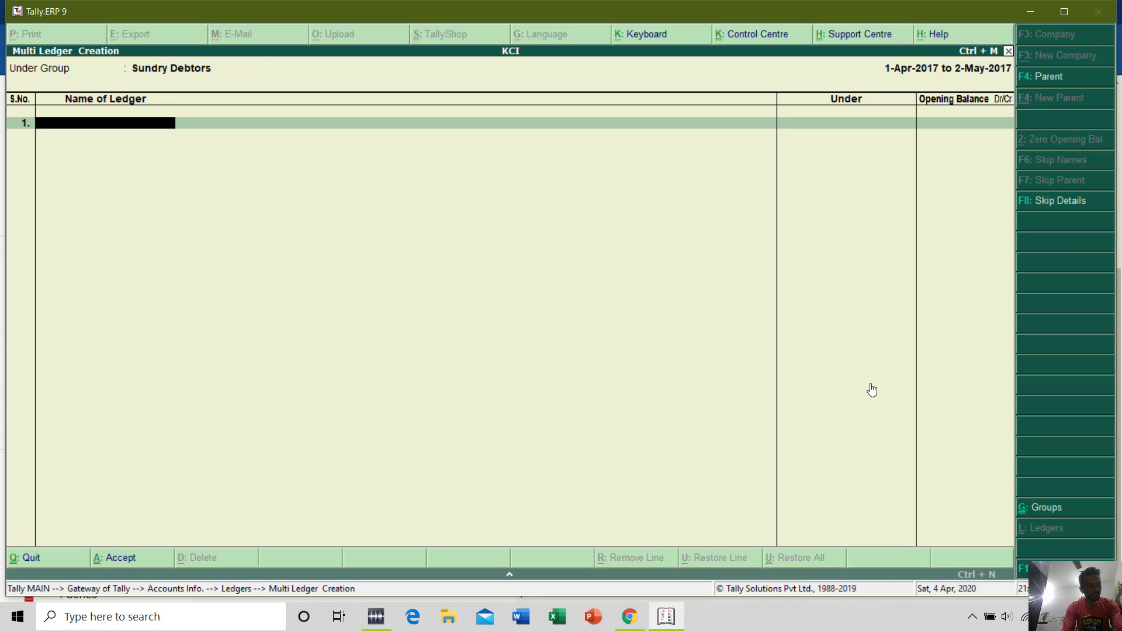
# Step: Enter the ledgers Aman Traders and V.K. Traders under Sundry Debtors with blank opening balances, and save them
pyautogui.write('Aman Traders')
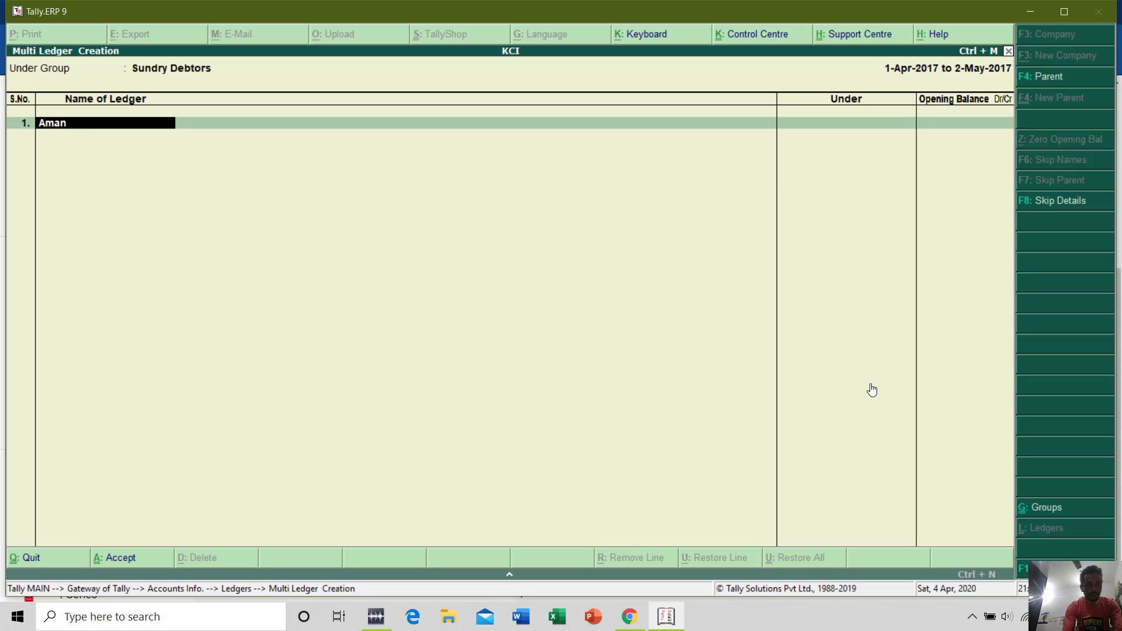
pyautogui.press('Return')
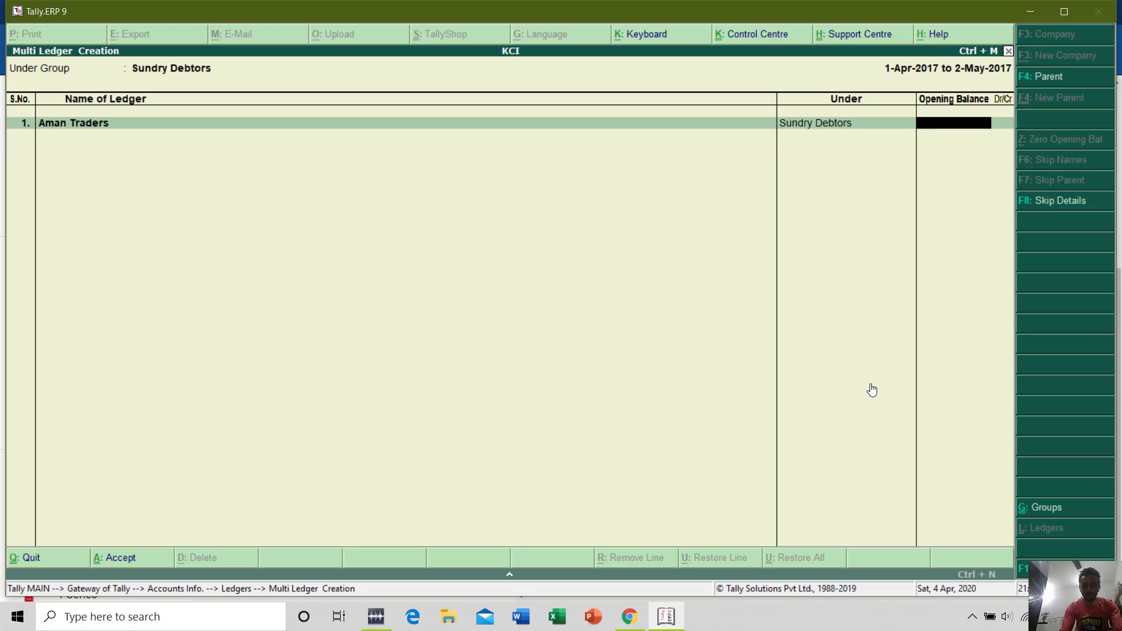
pyautogui.press('Return')
pyautogui.write('V.K. Traders')
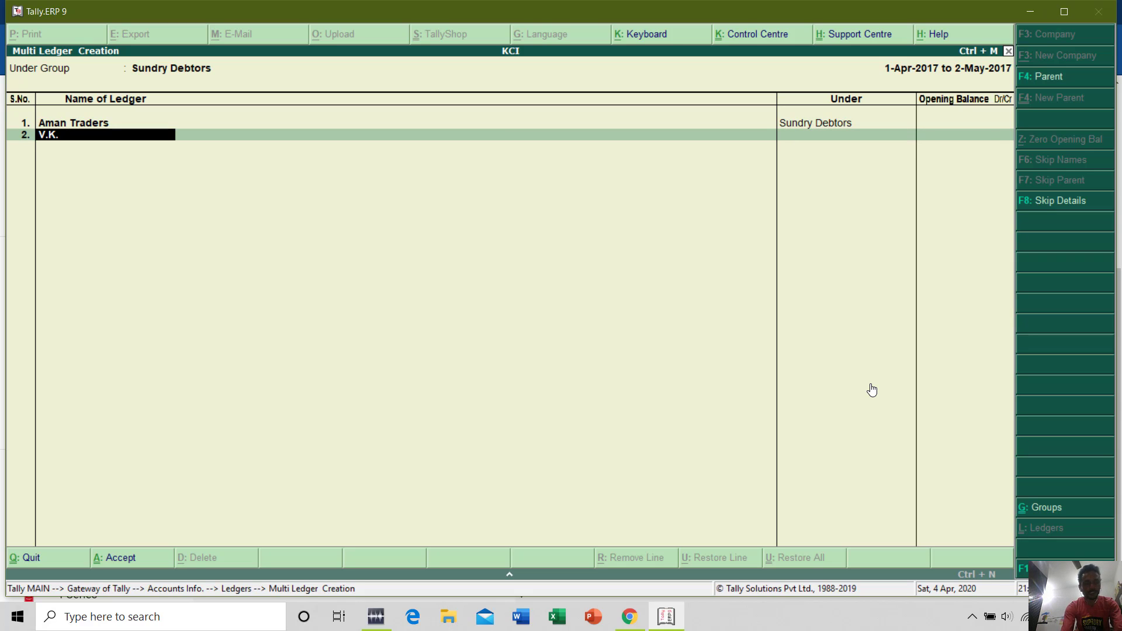
pyautogui.press('Return')
pyautogui.press('Return')
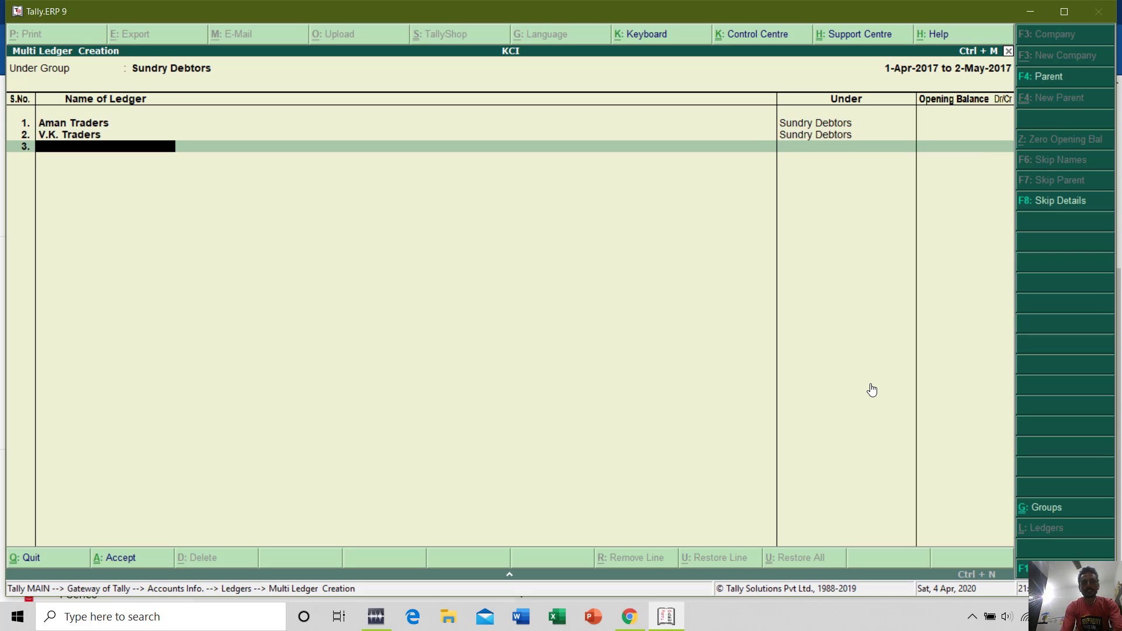
pyautogui.press('Return')
pyautogui.press('Return')
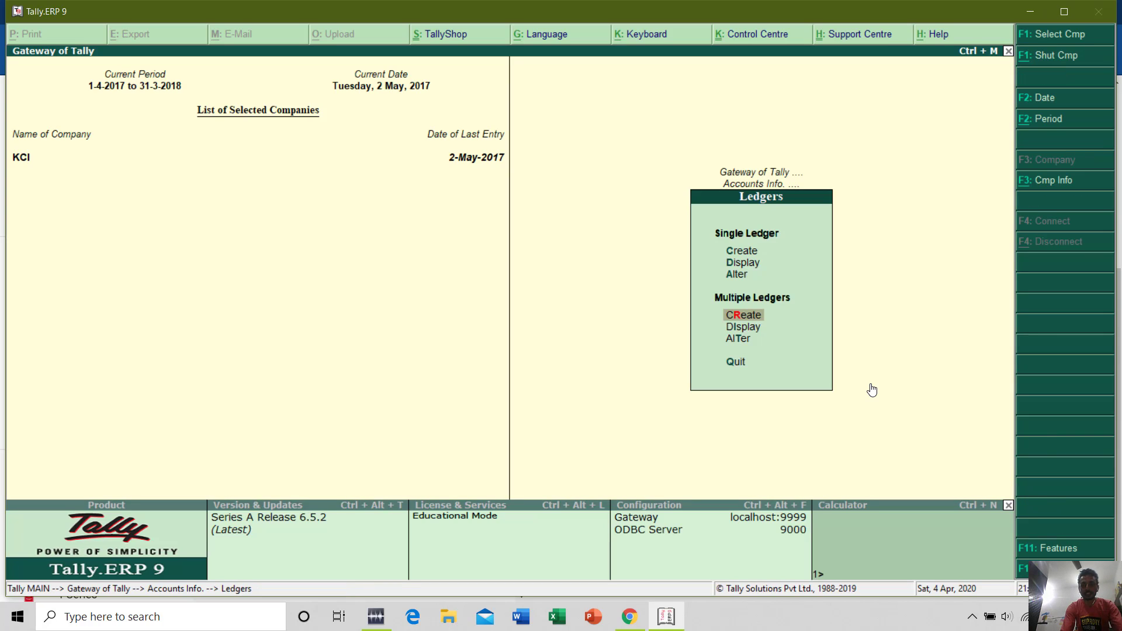
# Step: Open the V.K. Traders ledger for single ledger alteration
pyautogui.press('Up')
pyautogui.press('Up')
pyautogui.press('Down')
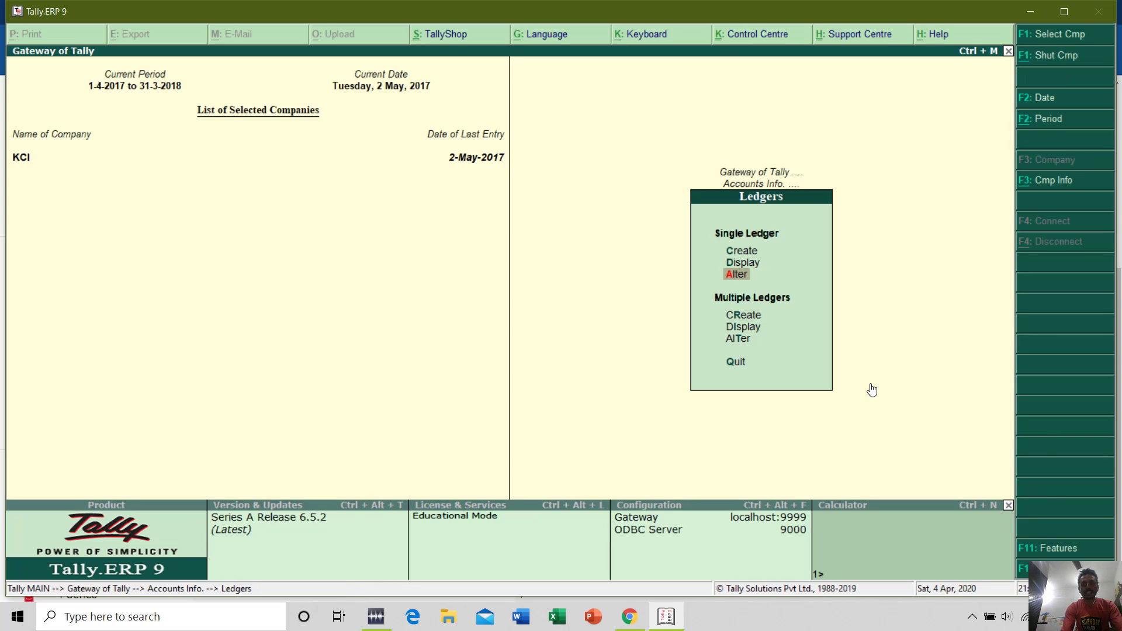
pyautogui.press('Return')
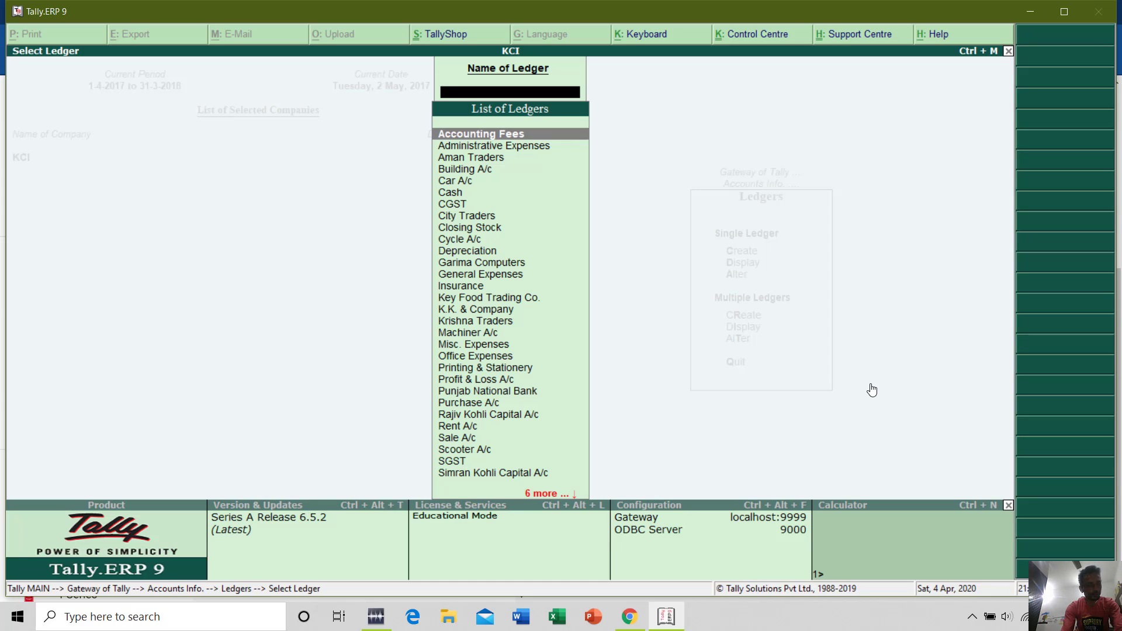
pyautogui.write('V.K.')
pyautogui.press('Return')
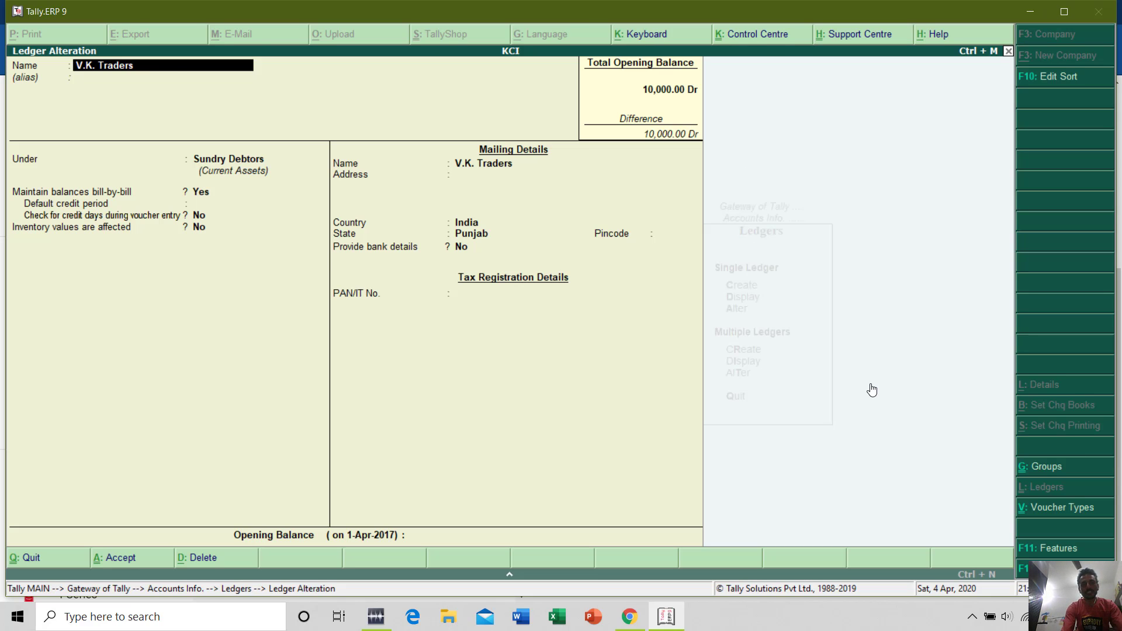
# Step: Go through the V.K. Traders ledger's group, bill-by-bill, mailing, bank and tax registration fields without changing them
pyautogui.press('Return')
pyautogui.press('Return')
pyautogui.press('Return')
pyautogui.press('Return')
pyautogui.press('Return')
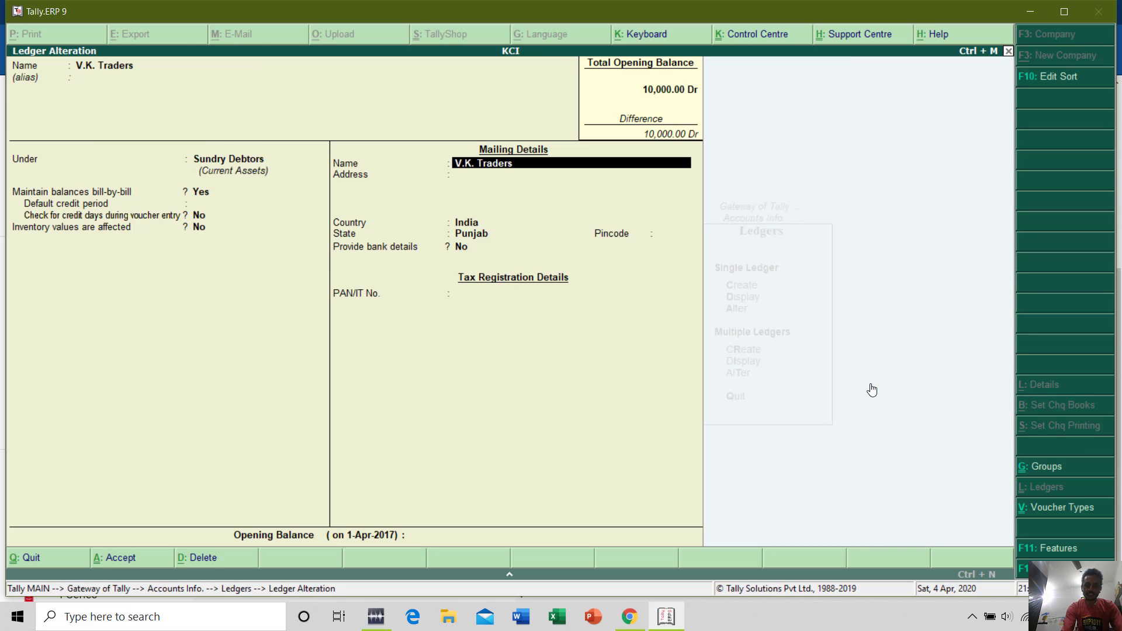
pyautogui.press('Return')
pyautogui.press('Return')
pyautogui.press('Return')
pyautogui.press('Return')
pyautogui.press('Return')
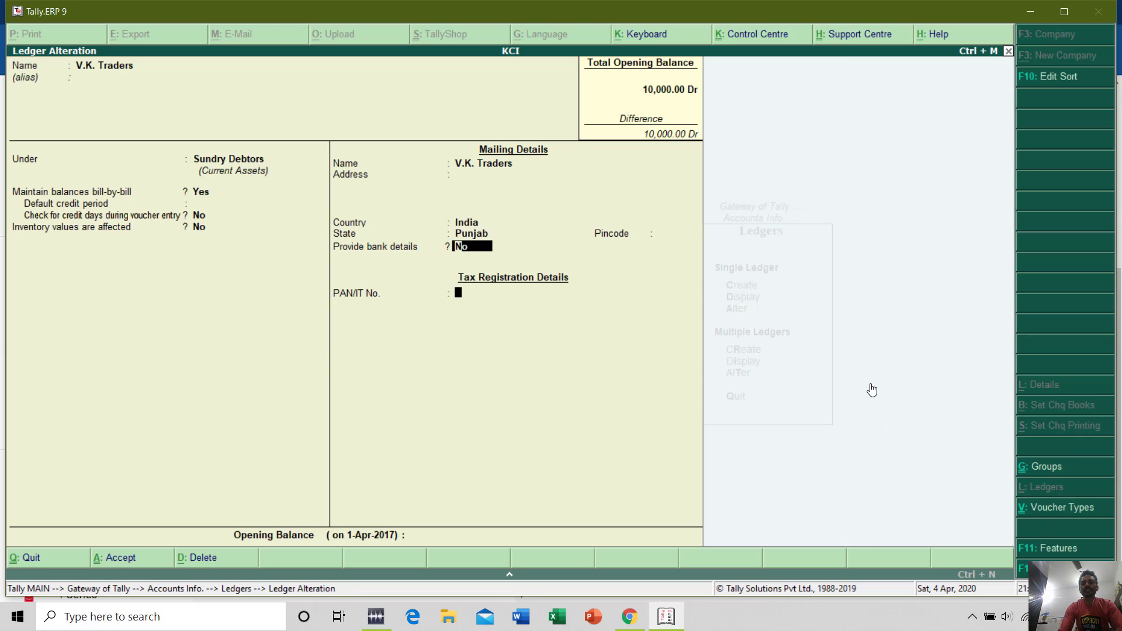
pyautogui.press('Return')
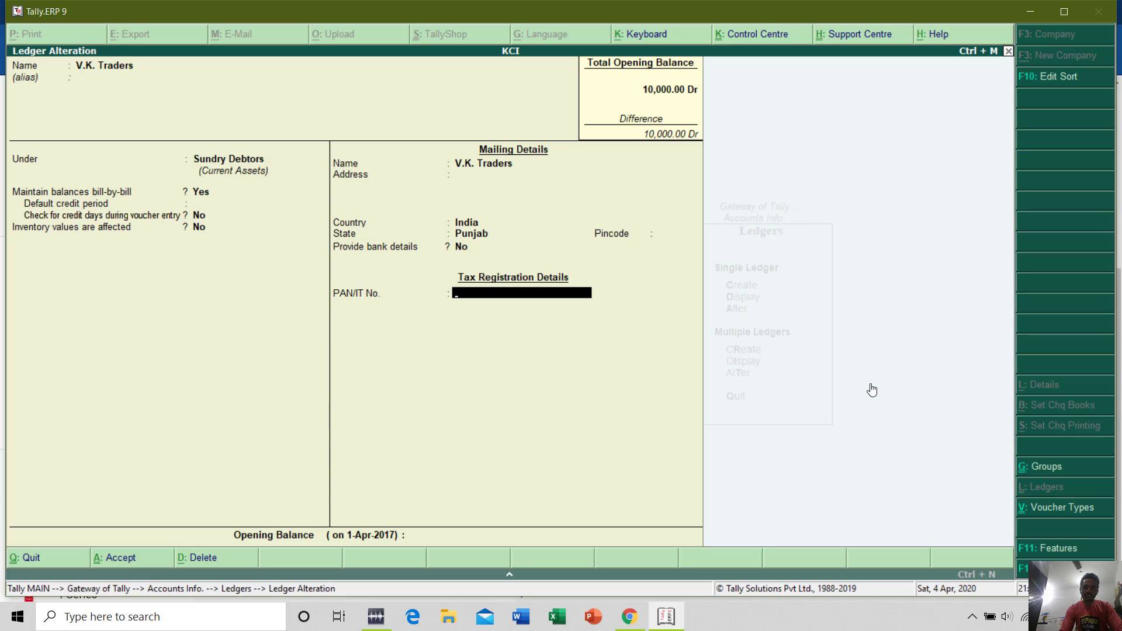
pyautogui.press('Return')
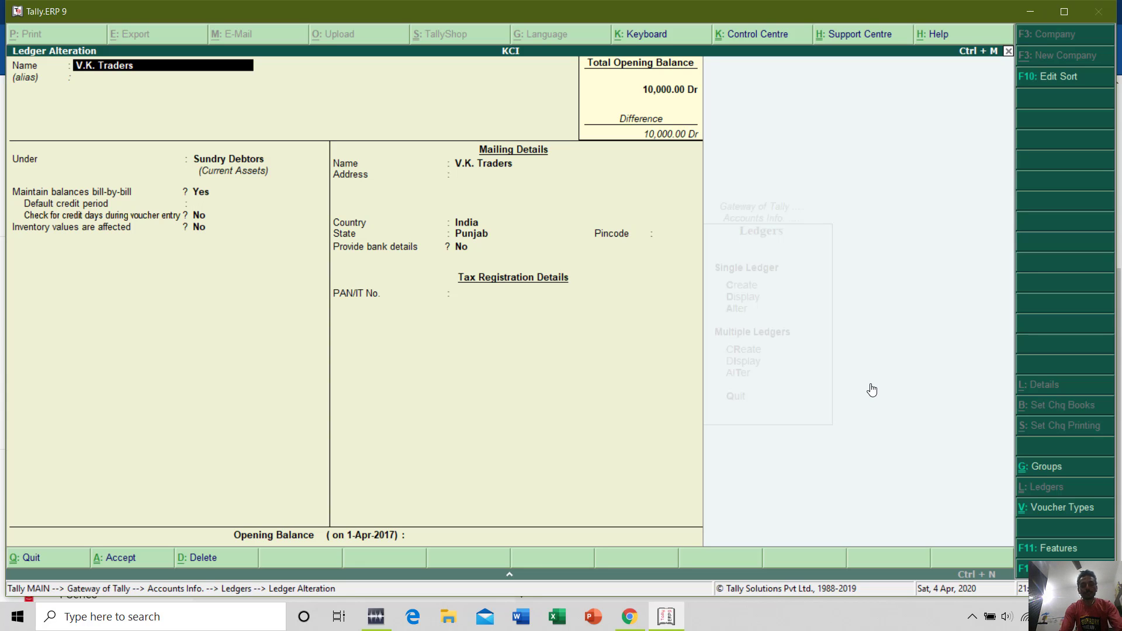
# Step: Quit the V.K. Traders alteration without saving and return to the Gateway of Tally
pyautogui.press('BackSpace')
pyautogui.press('Escape')
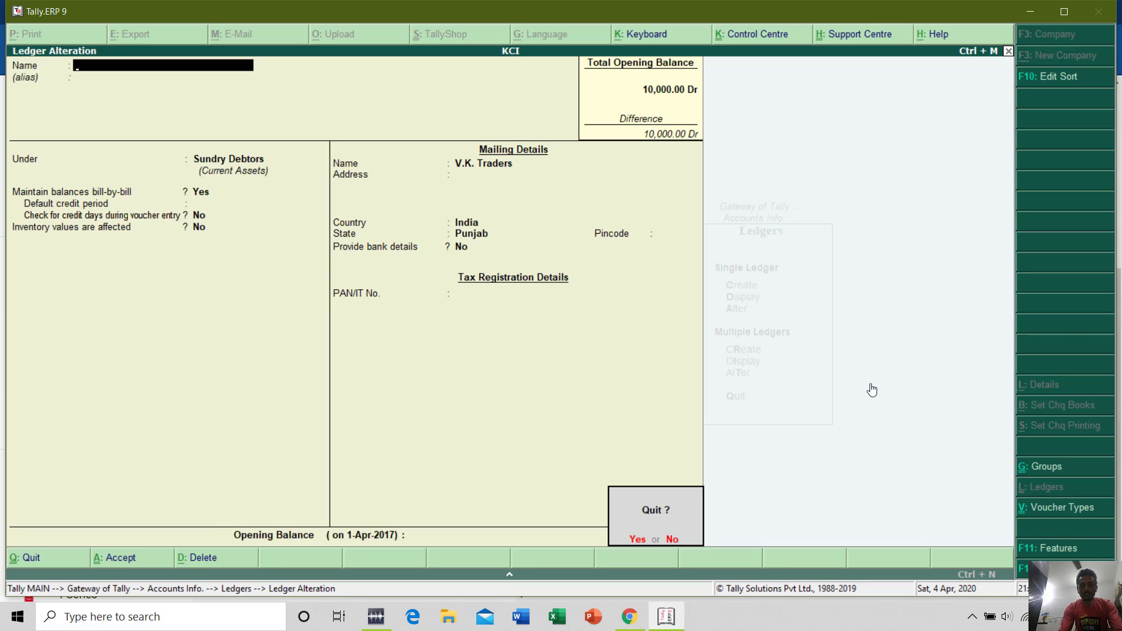
pyautogui.press('y')
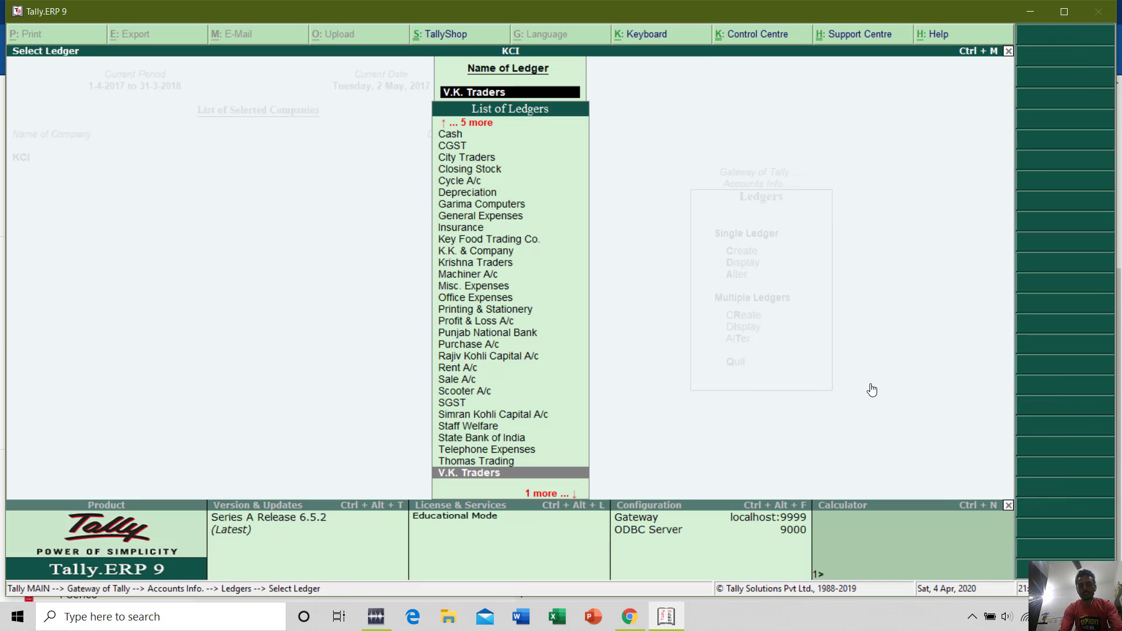
pyautogui.press('Escape')
pyautogui.press('Escape')
pyautogui.press('Escape')
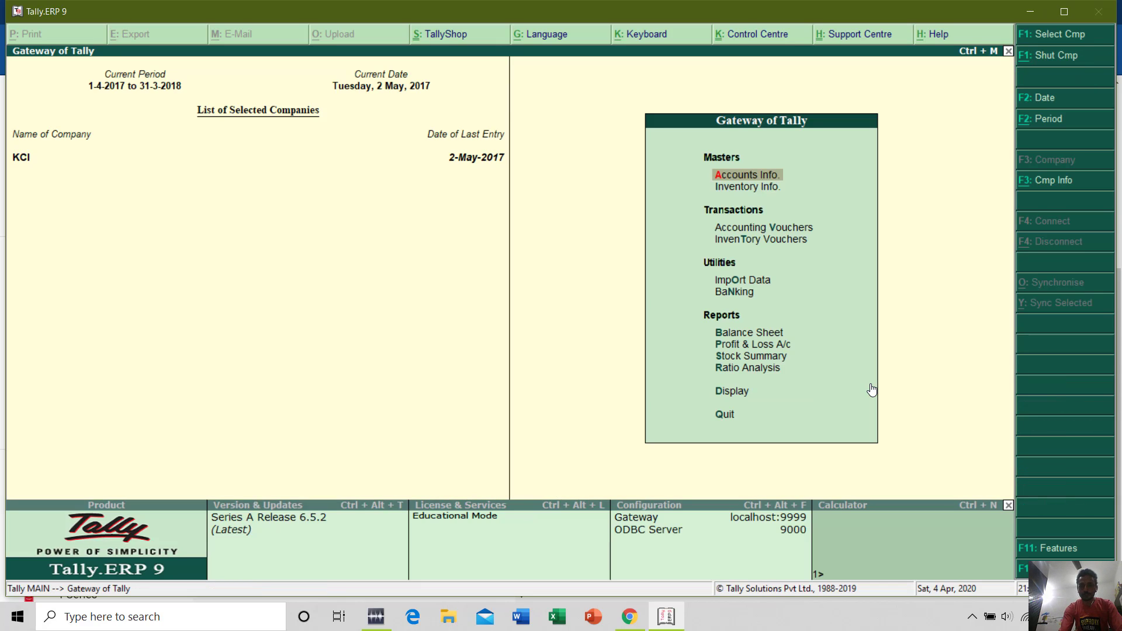
# Step: Open the Aman Traders ledger for single ledger alteration and delete it
pyautogui.press('Return')
pyautogui.press('Down')
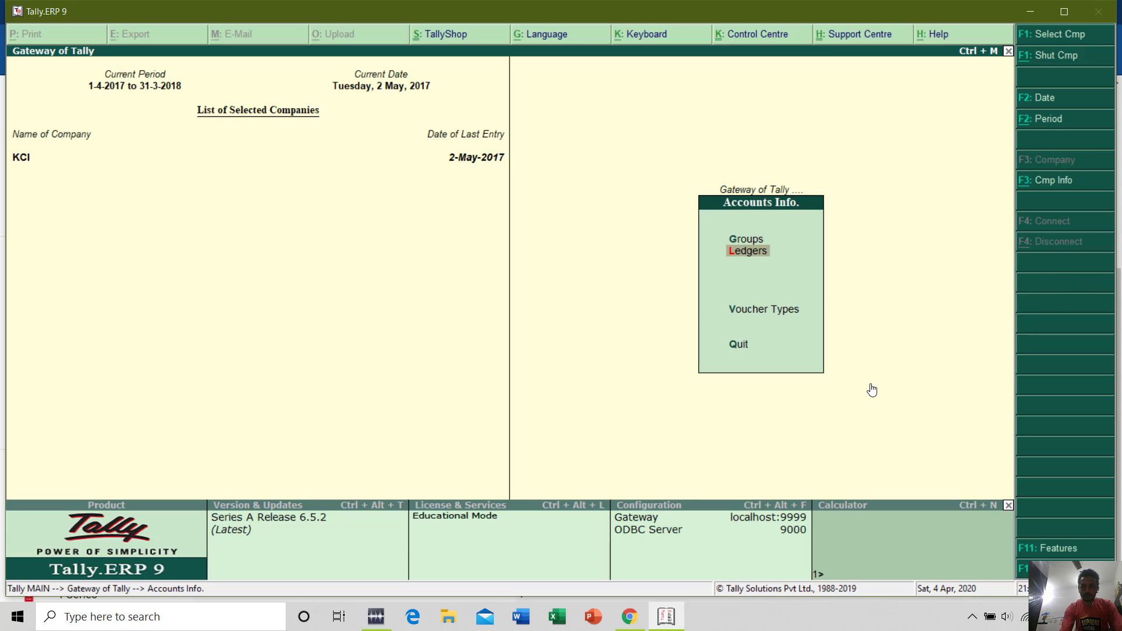
pyautogui.press('Return')
pyautogui.press('Down')
pyautogui.press('Down')
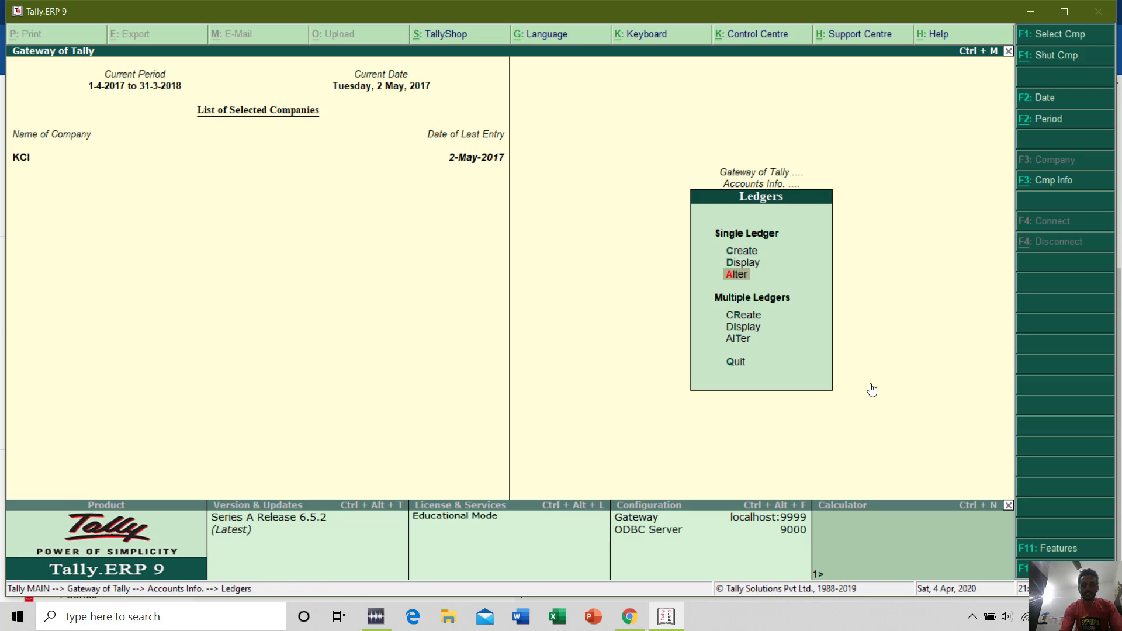
pyautogui.press('Return')
pyautogui.write('Aman')
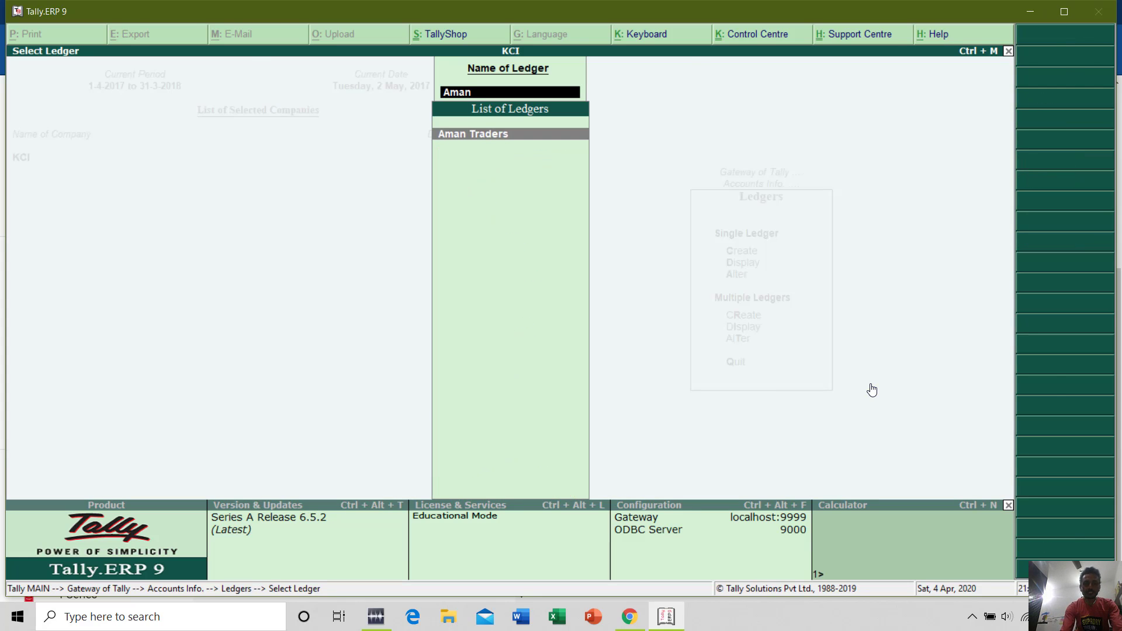
pyautogui.press('Return')
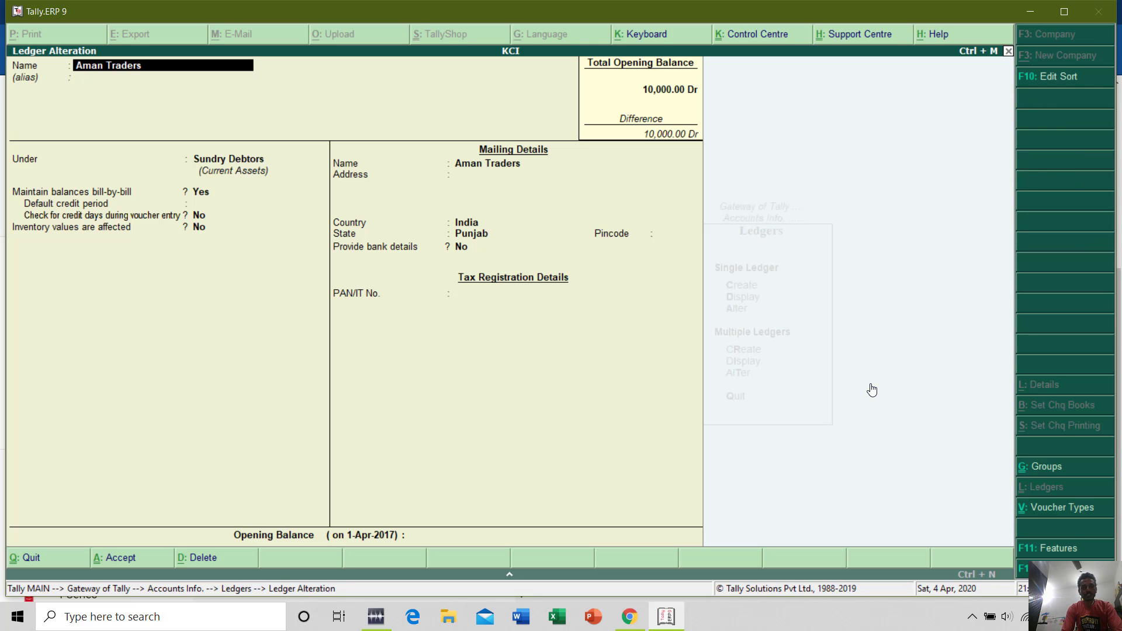
pyautogui.hotkey('alt', 'd')
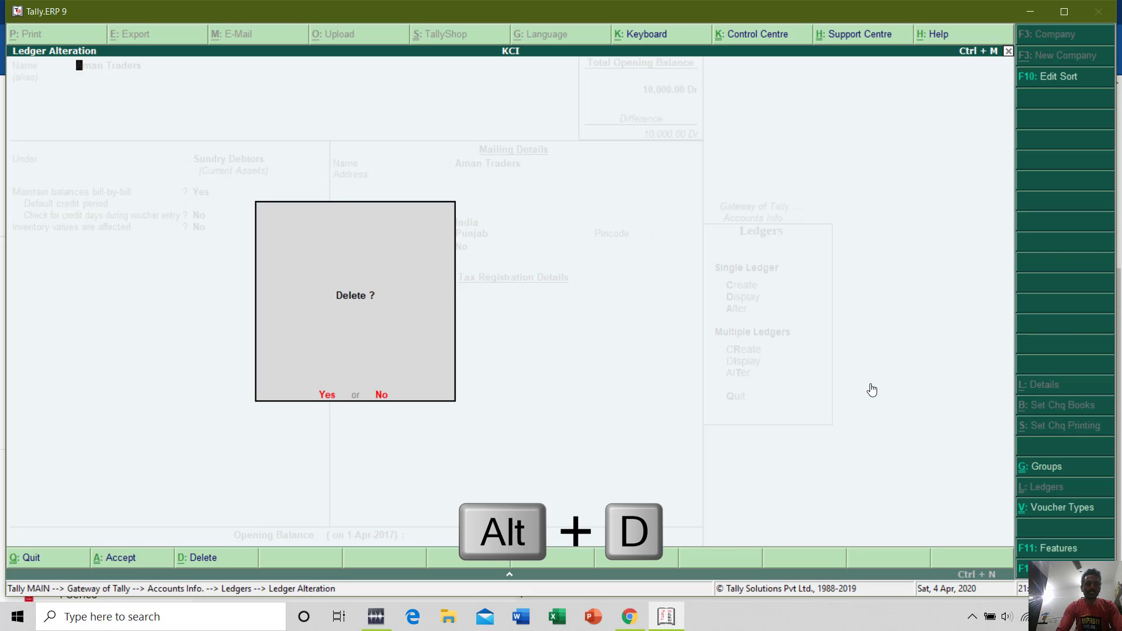
pyautogui.press('y')
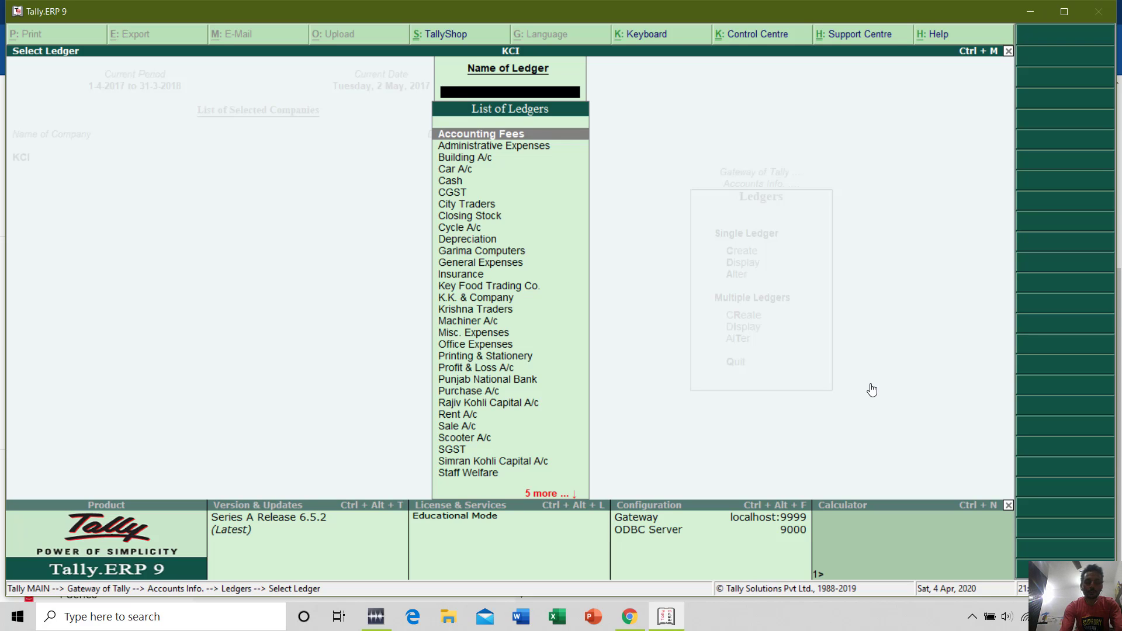
# Step: Open the Printing & Stationery ledger for alteration to check whether it can be deleted, then return to the Gateway of Tally without changes
pyautogui.write('Prin')
pyautogui.press('Return')
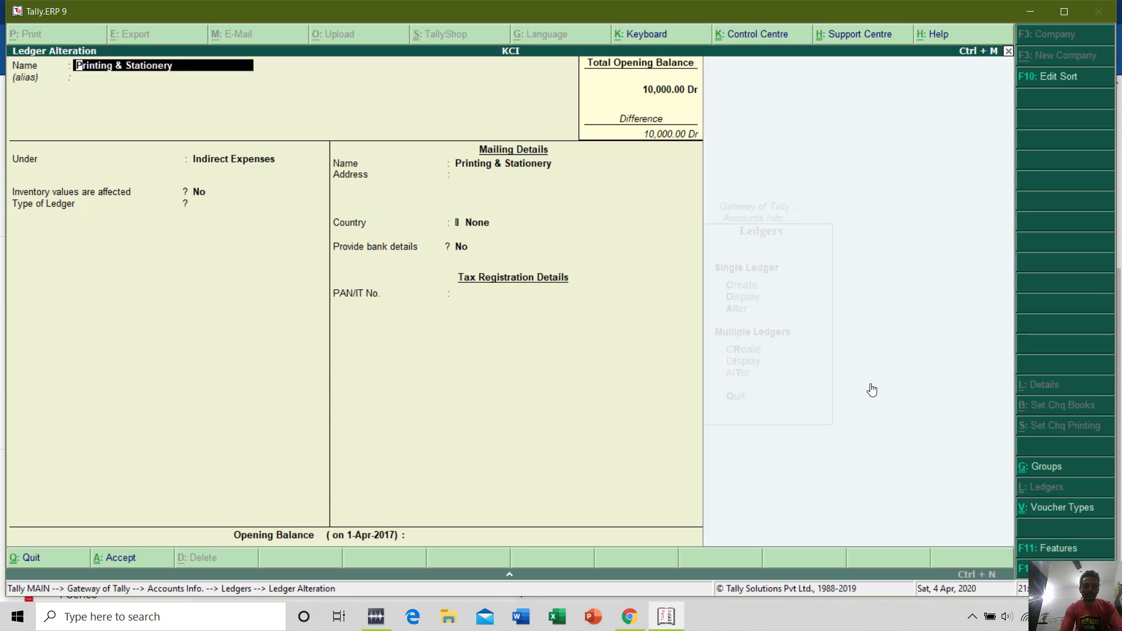
pyautogui.press('BackSpace')
pyautogui.press('Escape')
pyautogui.press('Return')
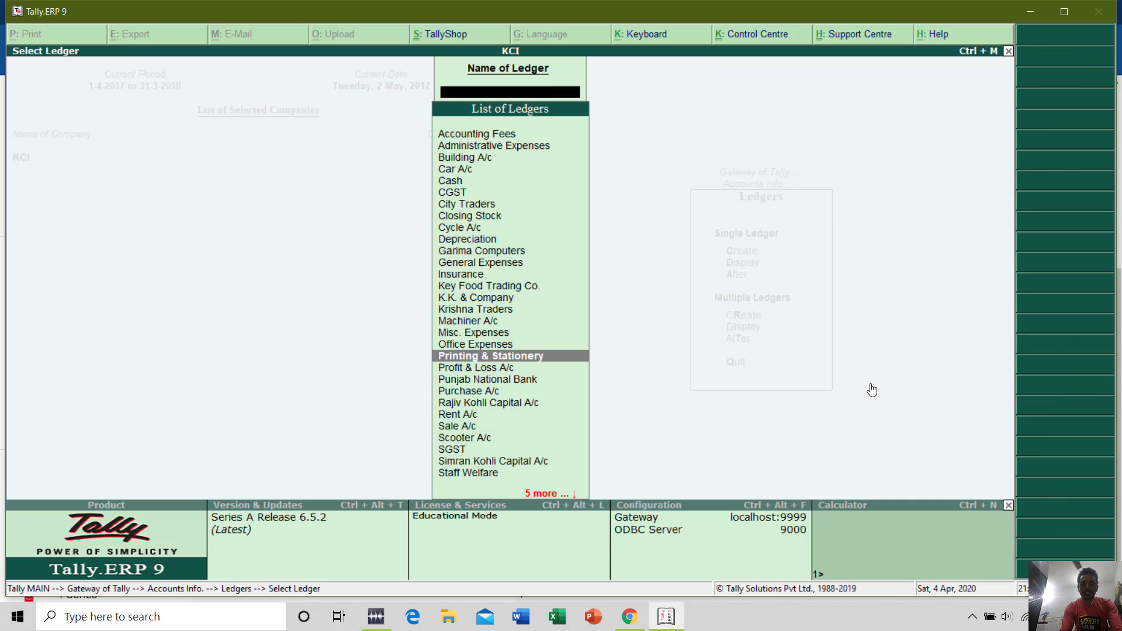
pyautogui.press('Escape')
pyautogui.press('Escape')
pyautogui.press('Escape')
pyautogui.press('Escape')
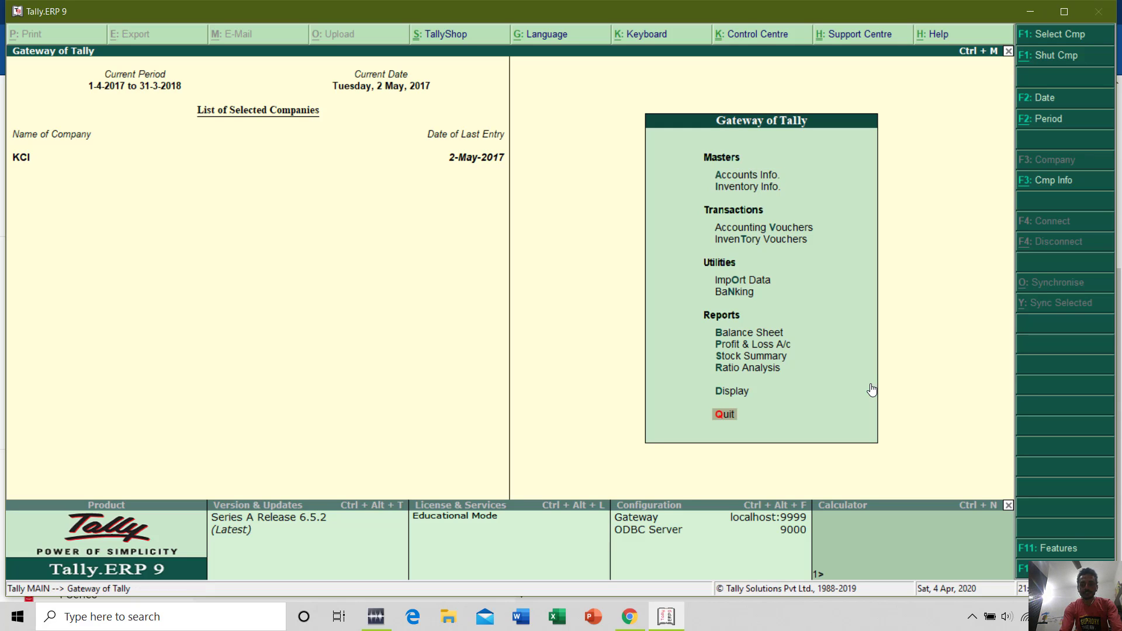
# Step: Display the ledger vouchers of Printing & Stationery from the account books, then return to the ledger selection
pyautogui.press('Up')
pyautogui.press('Return')
pyautogui.press('Down')
pyautogui.press('Down')
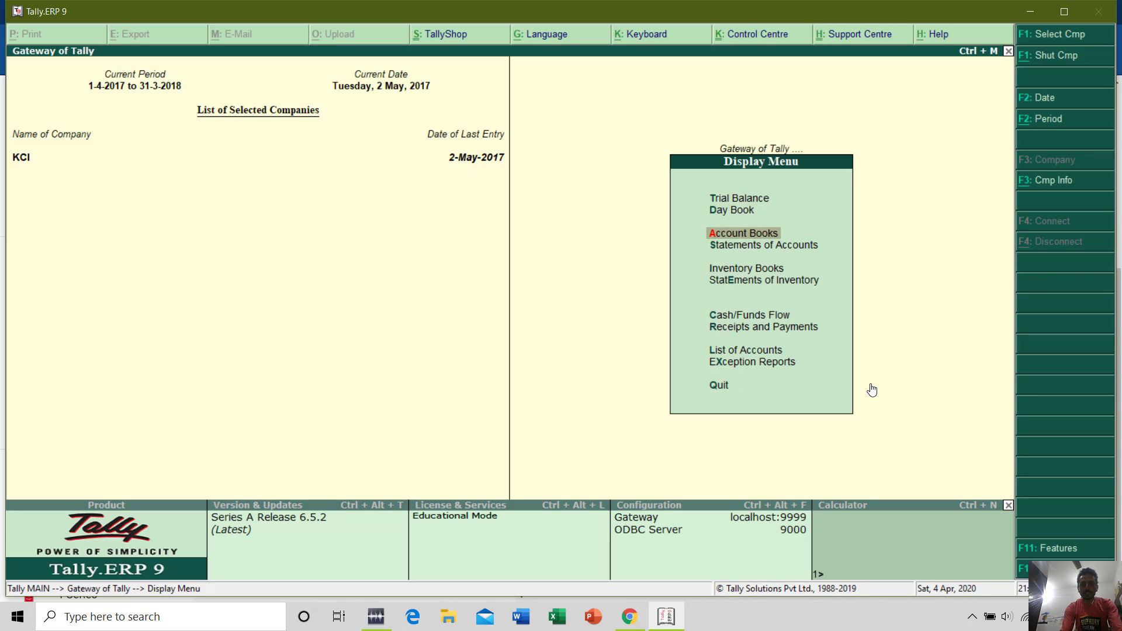
pyautogui.press('Return')
pyautogui.press('Down')
pyautogui.press('Return')
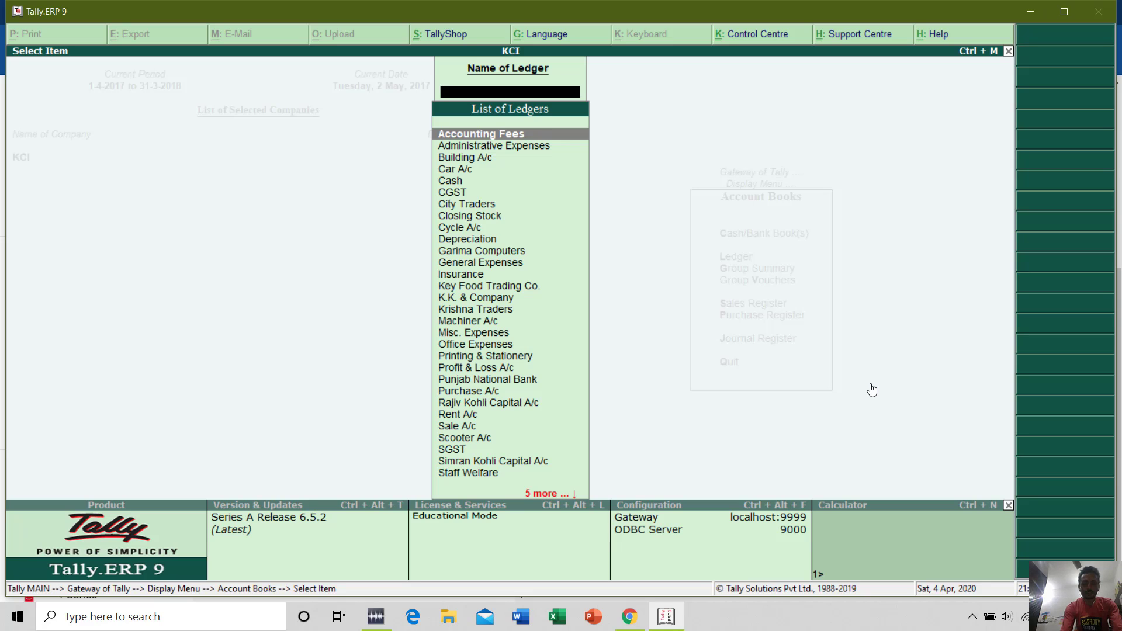
pyautogui.write('Pri')
pyautogui.press('Return')
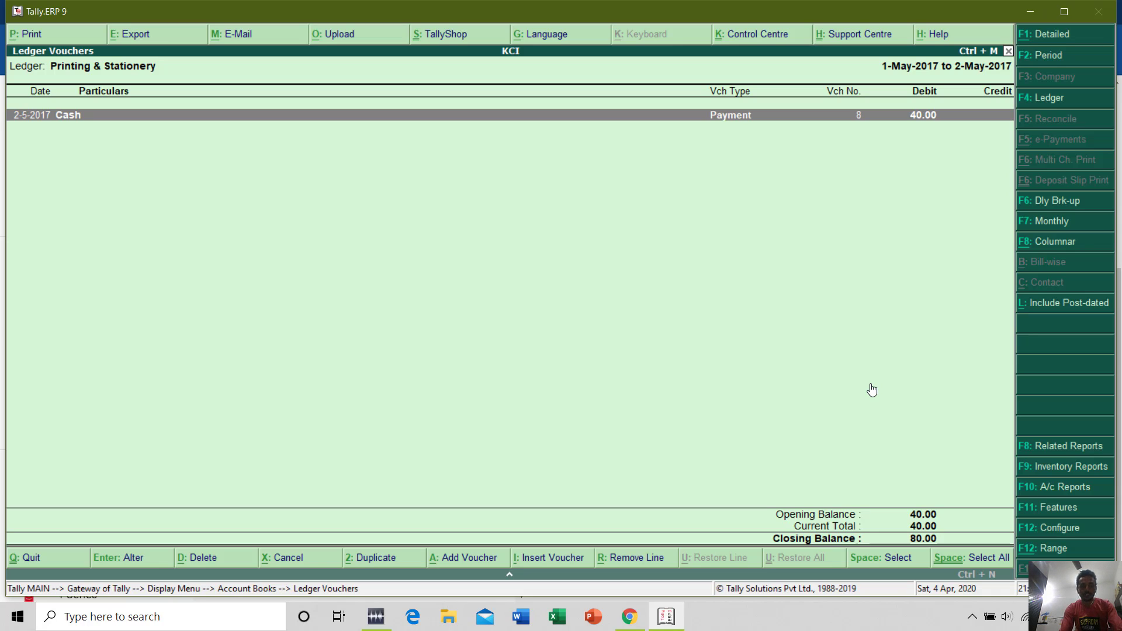
pyautogui.press('Escape')
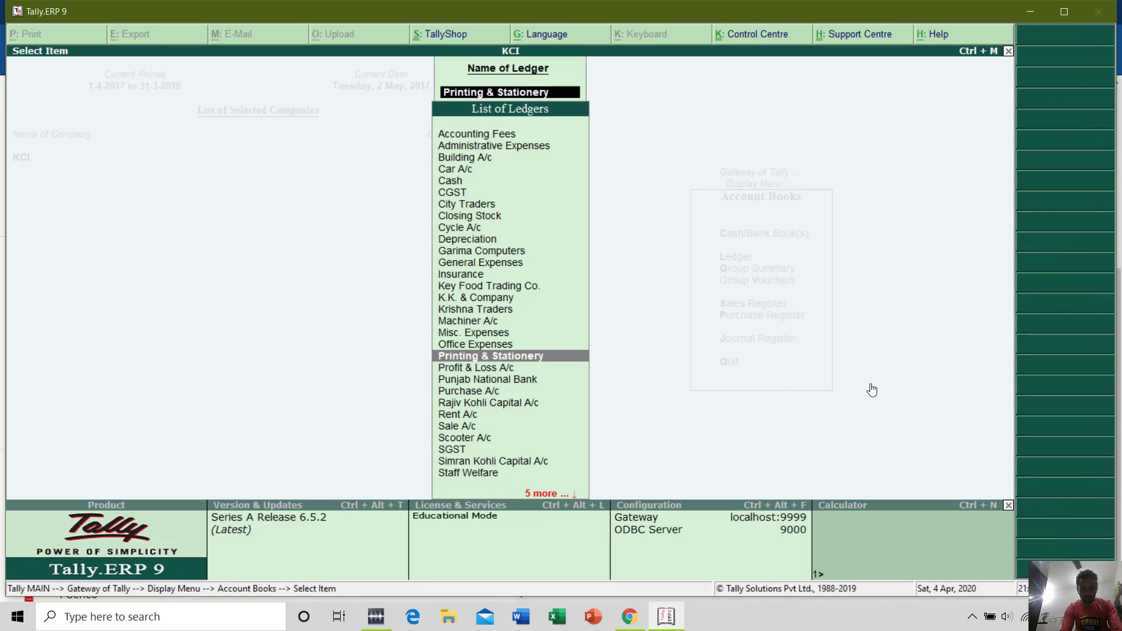
# Step: Display the ledger vouchers of the first listed owner's capital account, then leave the account books
pyautogui.write('Rajiv')
pyautogui.press('Return')
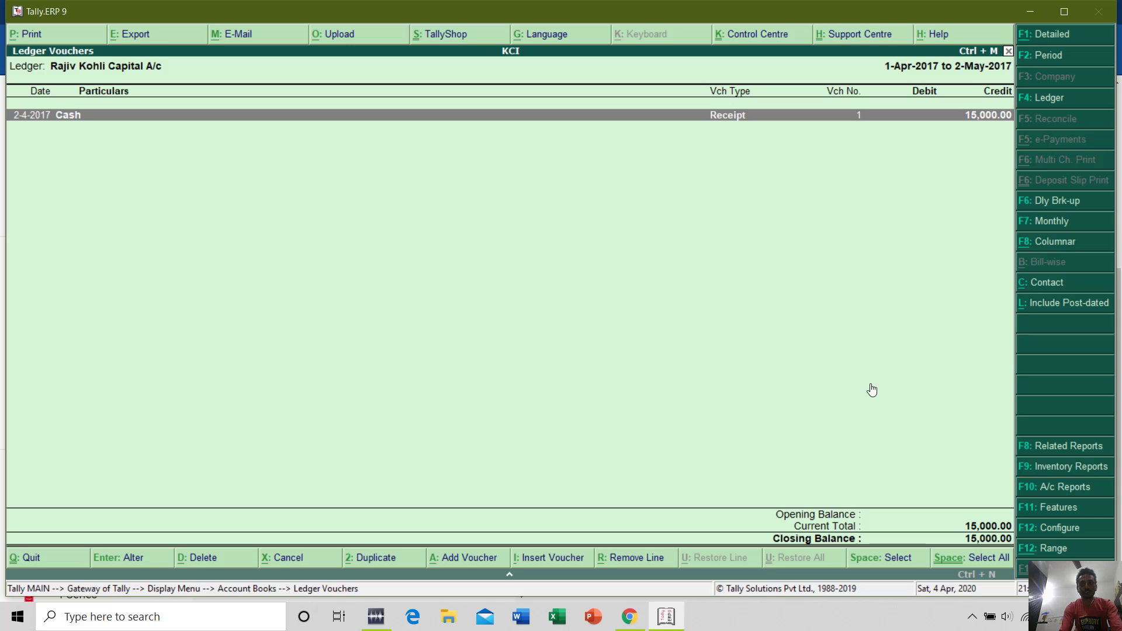
pyautogui.press('Escape')
pyautogui.press('Escape')
pyautogui.press('Escape')
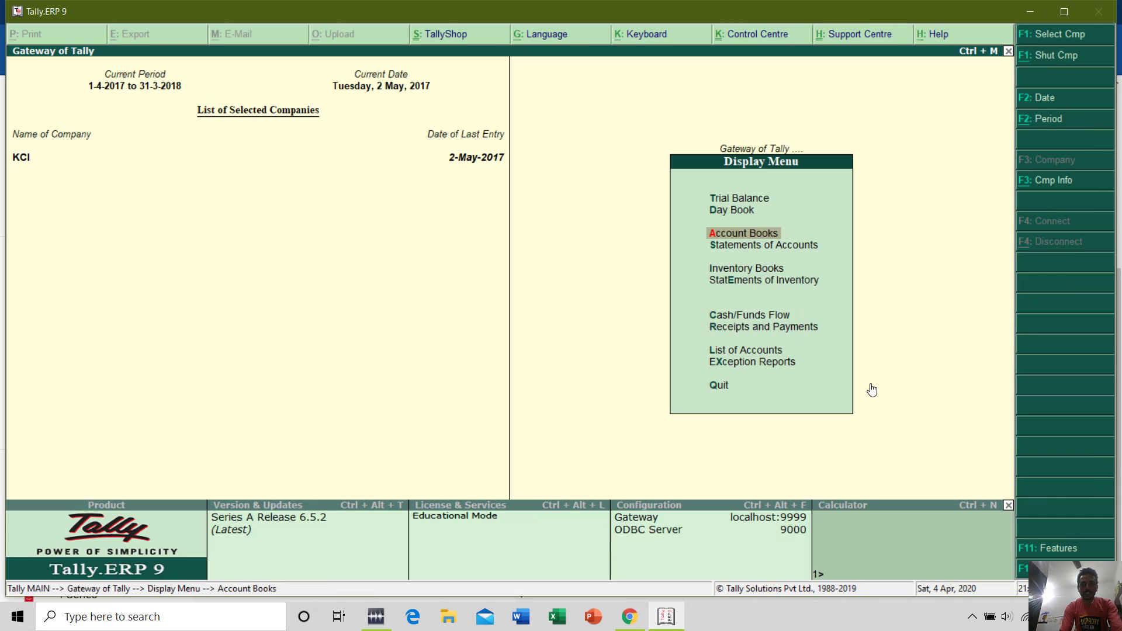
# Step: Open the same owner's capital account ledger for single ledger alteration to check its delete option, then quit without saving
pyautogui.press('Down')
pyautogui.press('Down')
pyautogui.press('Return')
pyautogui.press('Down')
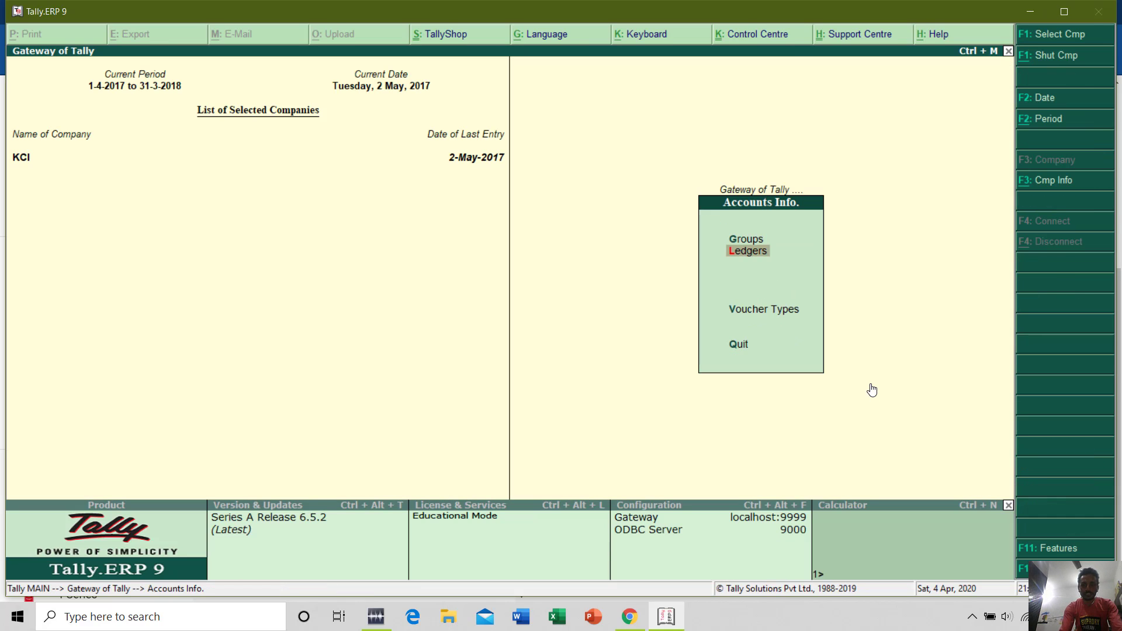
pyautogui.press('Return')
pyautogui.press('Down')
pyautogui.press('Return')
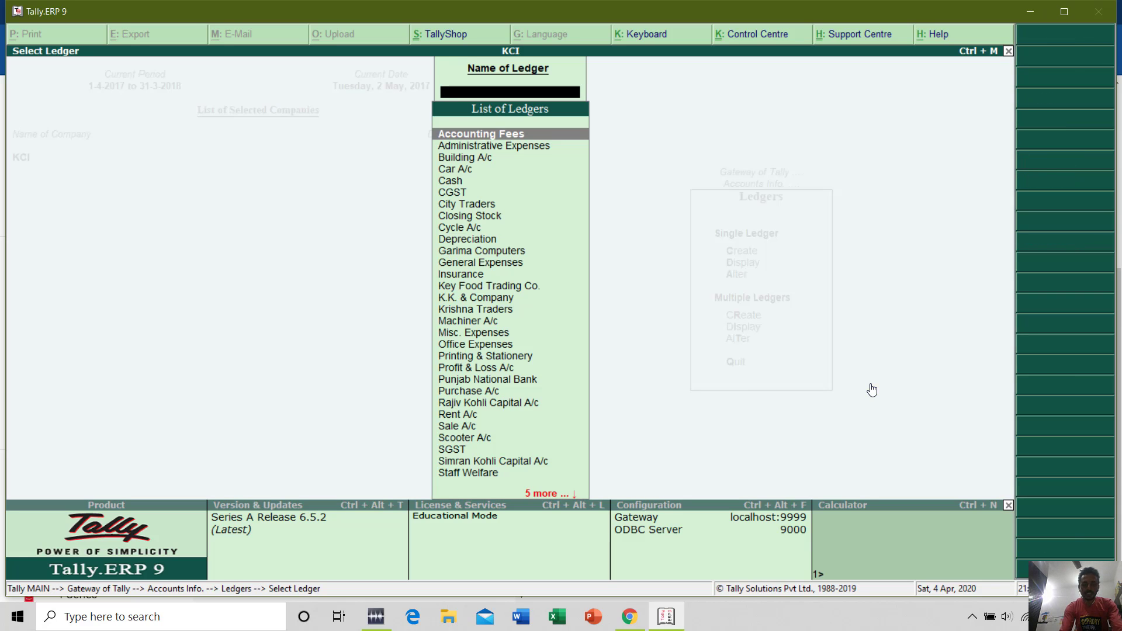
pyautogui.write('Rajiv')
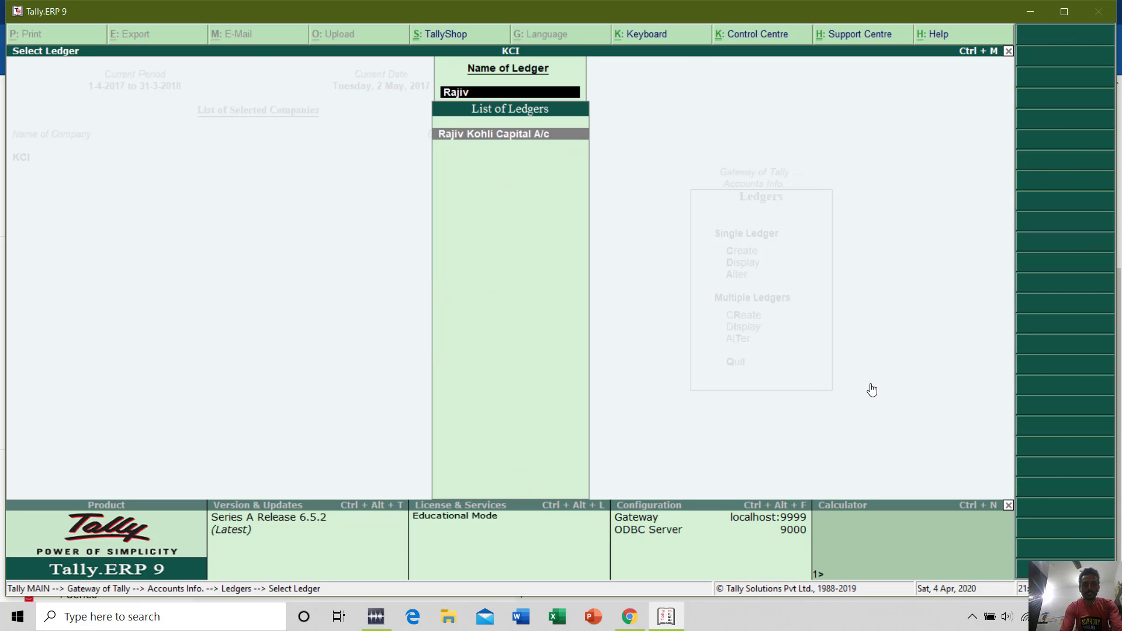
pyautogui.press('Return')
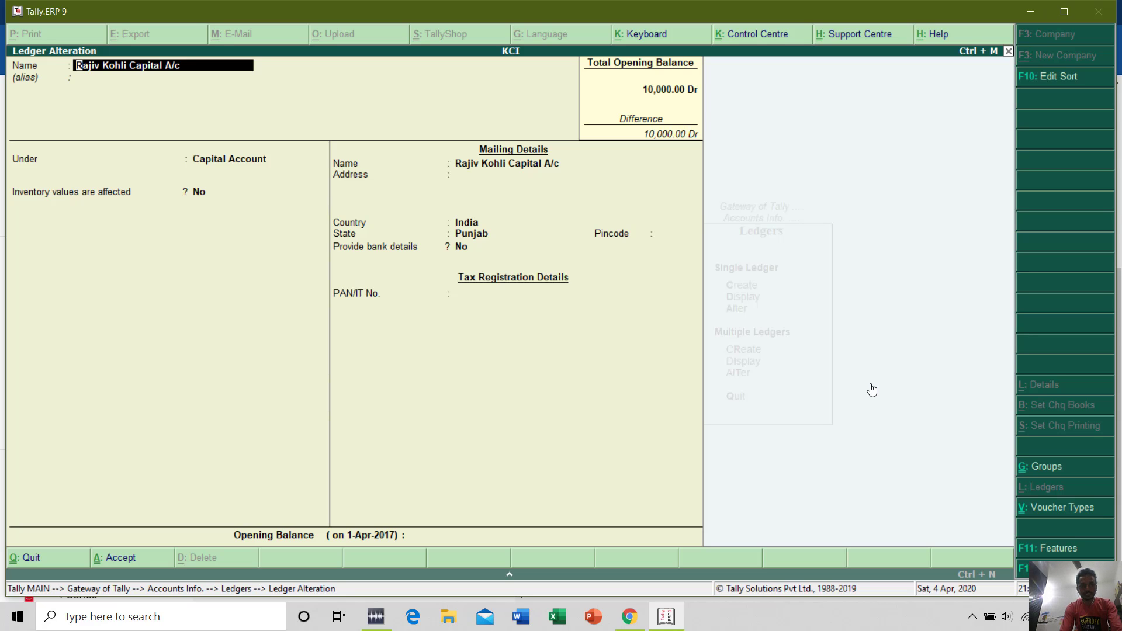
pyautogui.press('Escape')
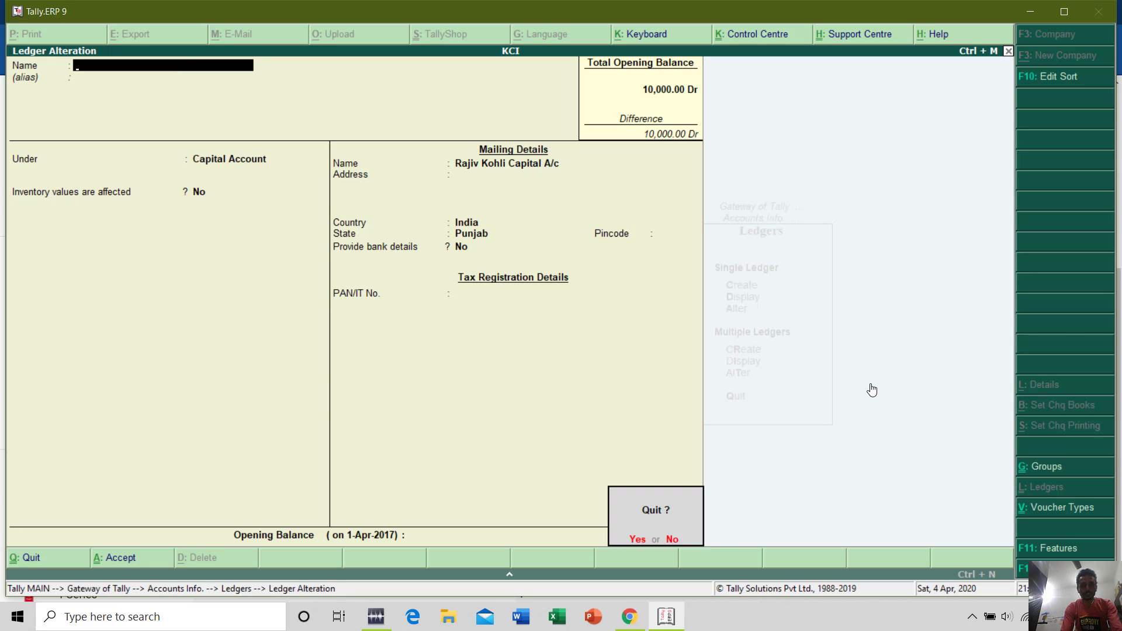
pyautogui.write('y')
# Step: Delete the V.K. Traders ledger from ledger alteration and return to the Gateway of Tally
pyautogui.write('V')
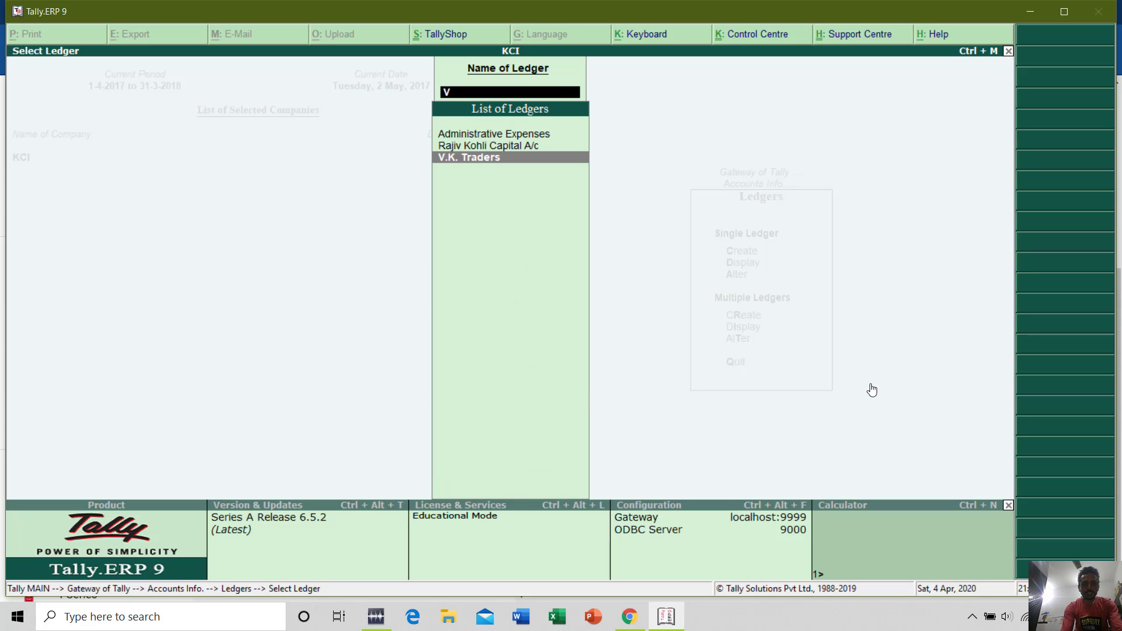
pyautogui.press('Return')
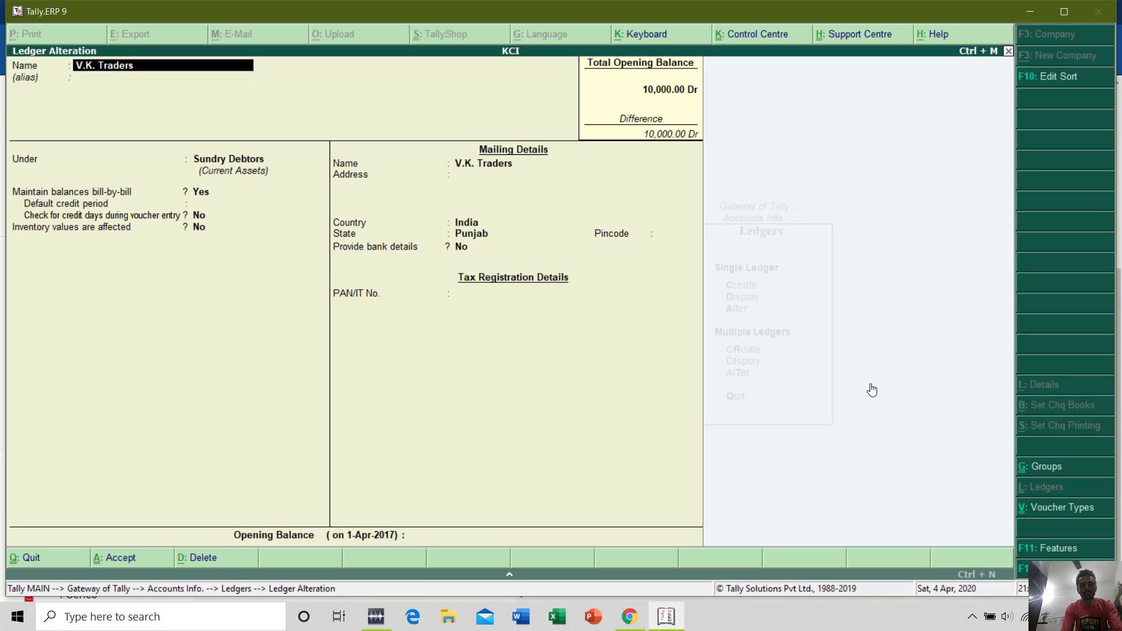
pyautogui.hotkey('alt', 'd')
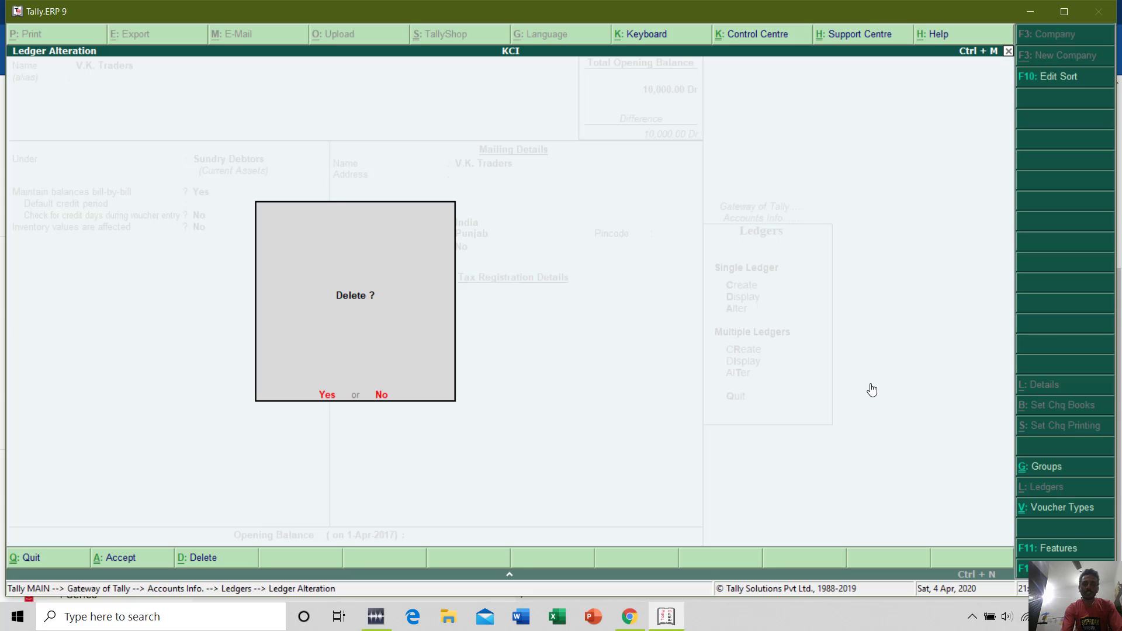
pyautogui.press('Return')
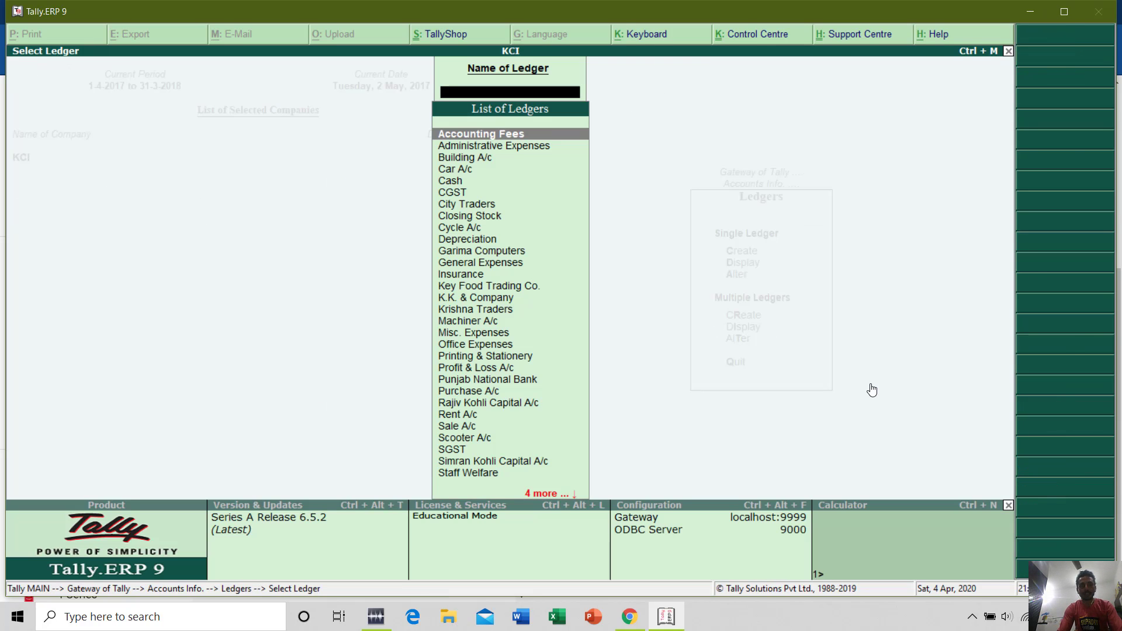
pyautogui.press('Escape')
pyautogui.press('Escape')
pyautogui.press('Escape')
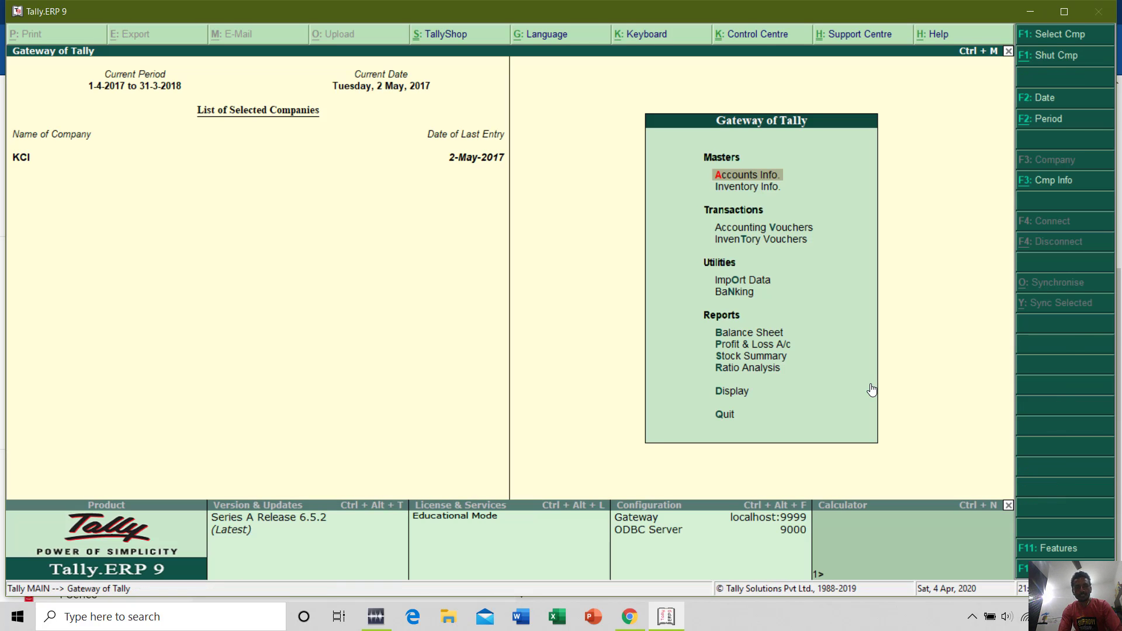